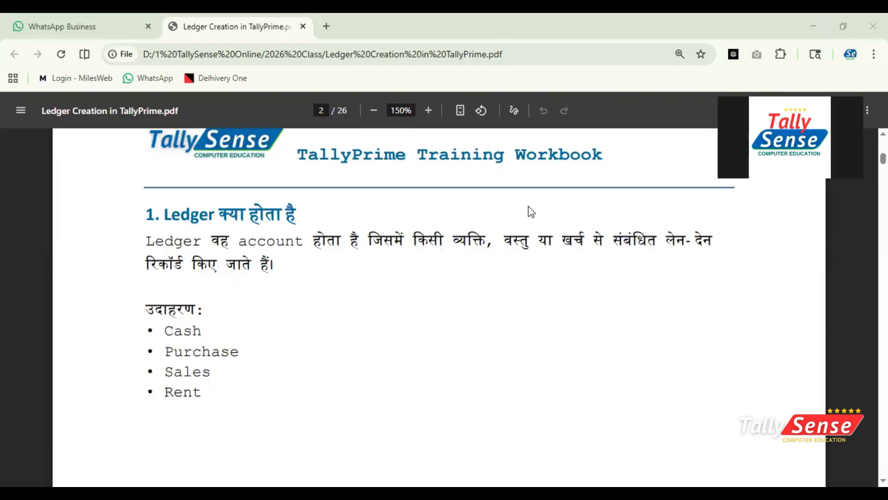
pyautogui.scroll(3, 296, 194)
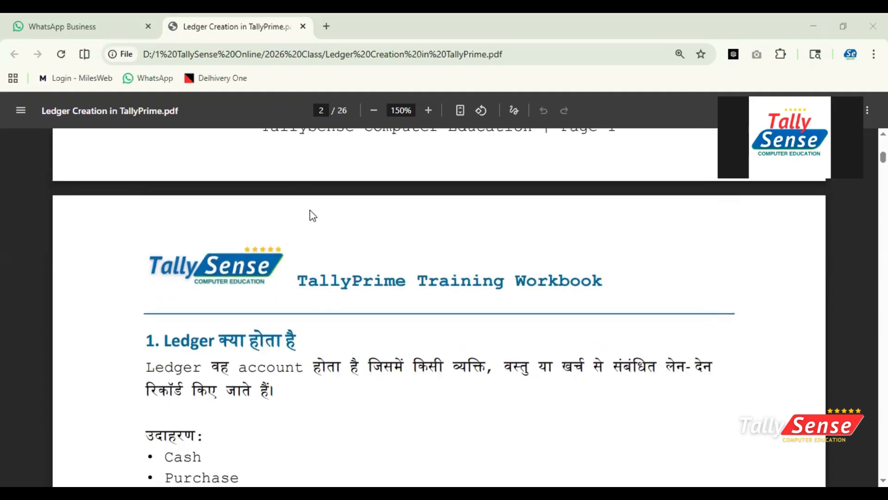
pyautogui.scroll(-3, 312, 214)
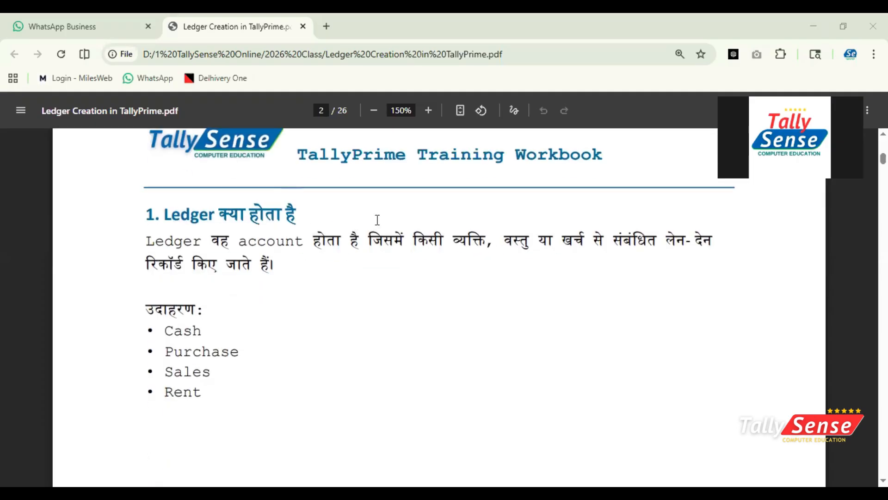
pyautogui.click(372, 36)
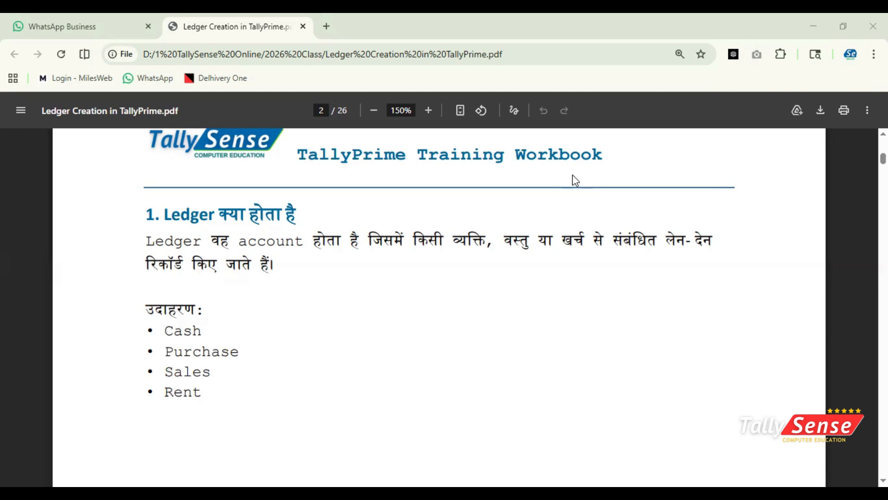
# Switch to TallyPrime, start a new ledger and enter a person's name that no existing ledger uses, without an alias.
pyautogui.hotkey('alt', 'Tab')
pyautogui.press('Down')
pyautogui.press('Return')
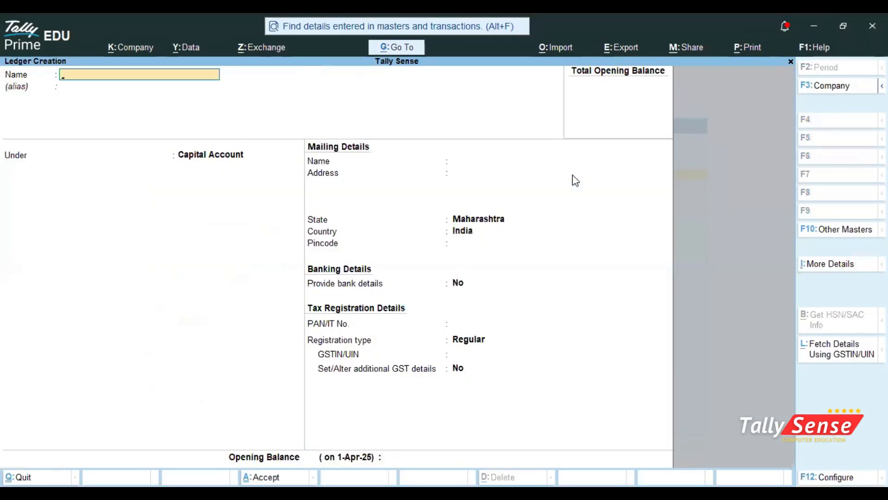
pyautogui.write('Pankaj')
pyautogui.press('Return')
pyautogui.write('Piyush')
pyautogui.press('Return')
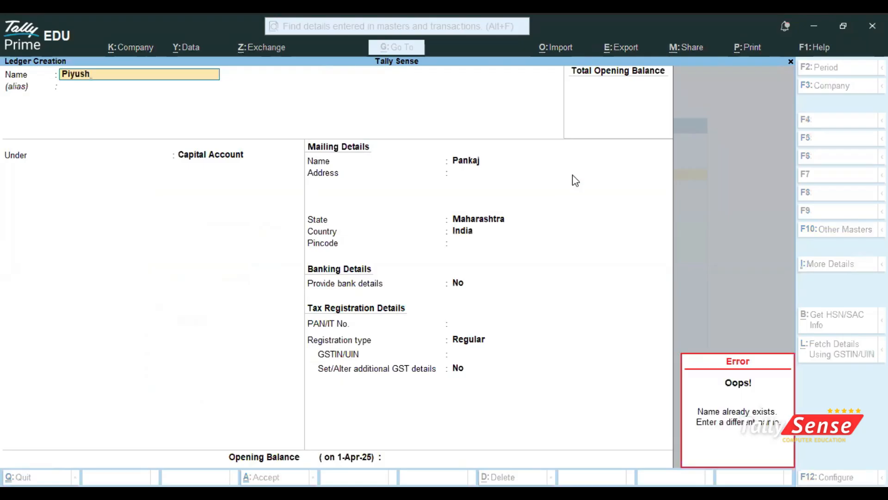
pyautogui.write('Puneet')
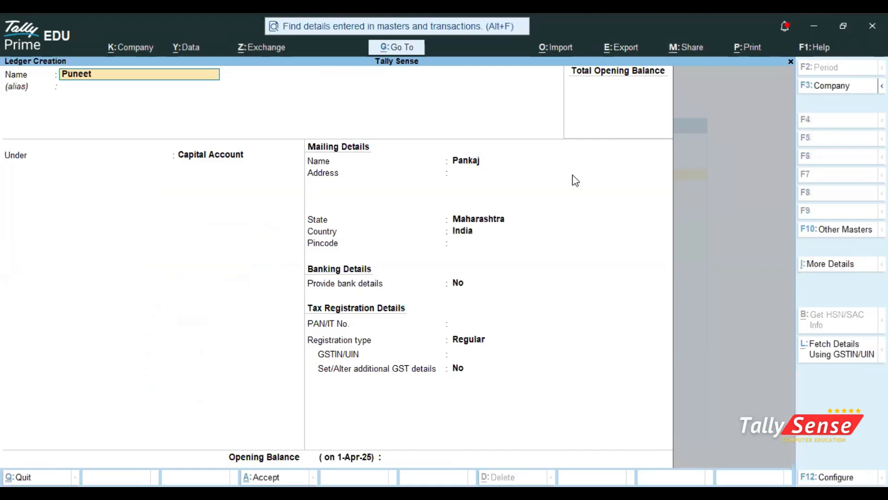
pyautogui.press('Return')
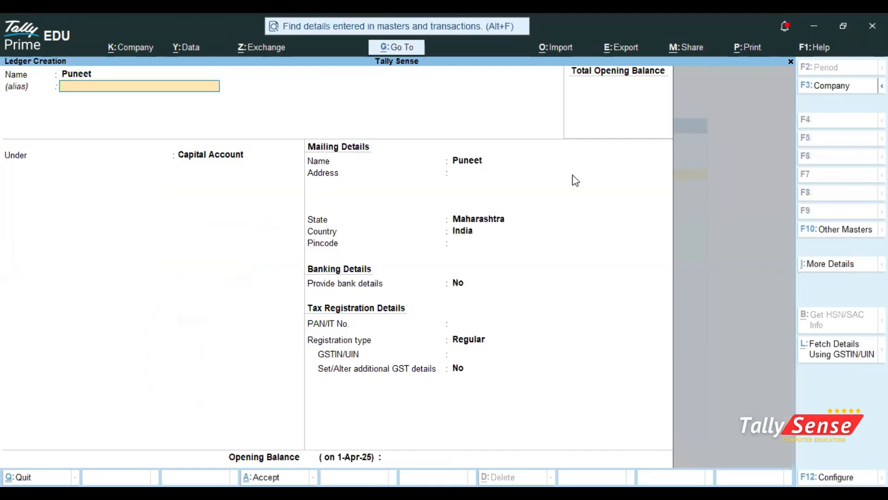
pyautogui.press('Return')
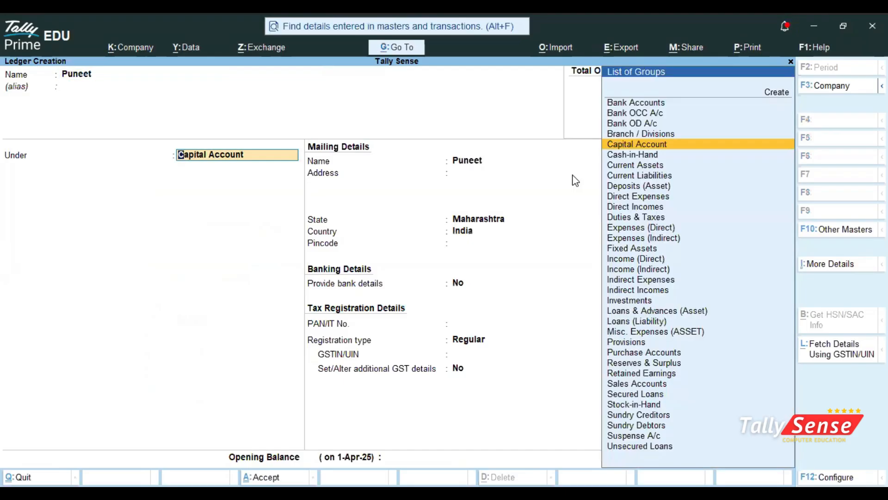
# Place the new ledger under the Indirect Expenses group and save it.
pyautogui.write('Ind')
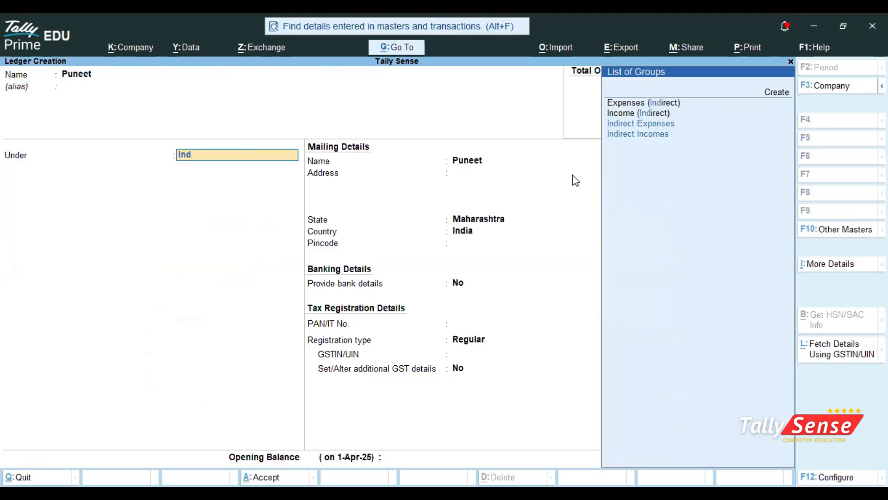
pyautogui.press('Up')
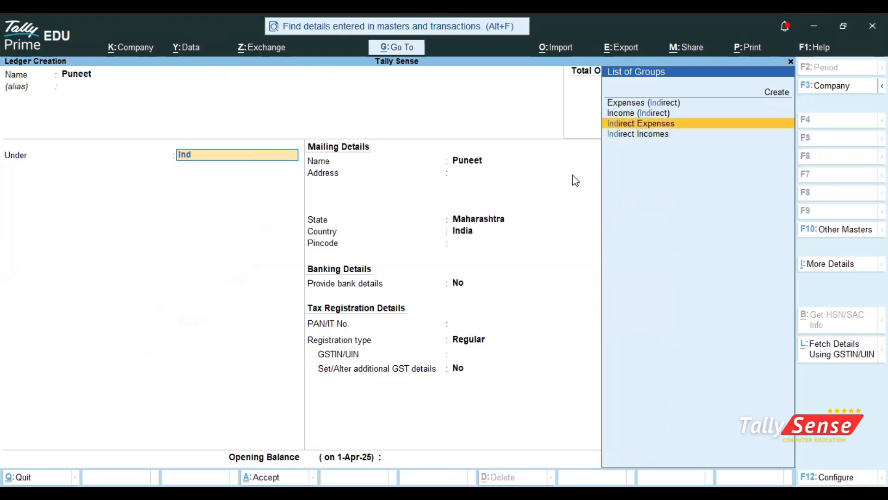
pyautogui.press('Return')
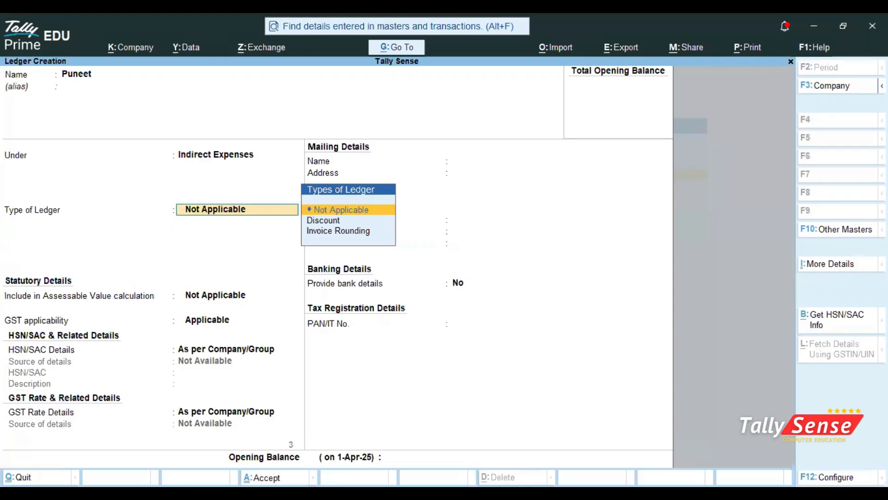
pyautogui.hotkey('ctrl', 'a')
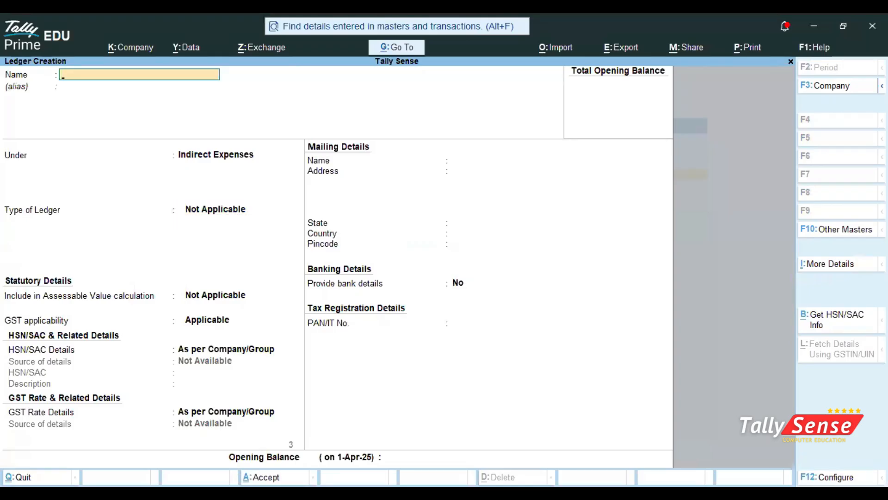
# Leave ledger creation and start a payment voucher with Cash as the account.
pyautogui.press('Escape')
pyautogui.press('Escape')
pyautogui.press('Down')
pyautogui.press('Down')
pyautogui.press('Down')
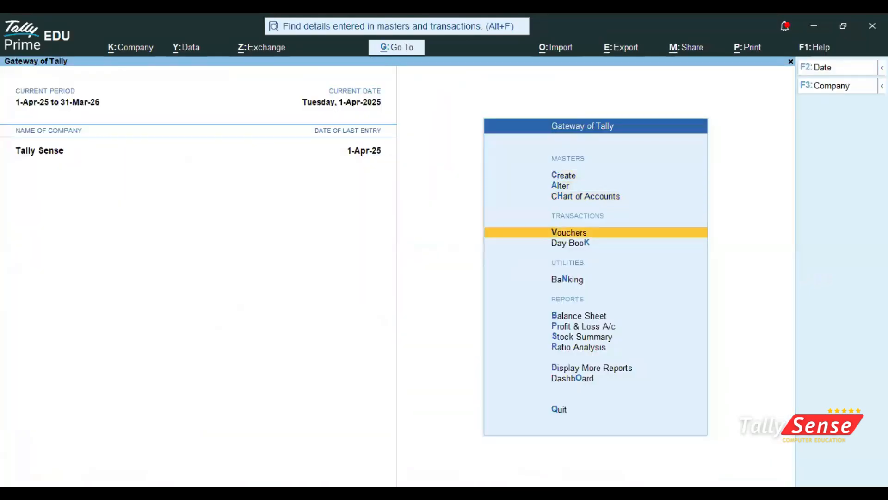
pyautogui.press('Return')
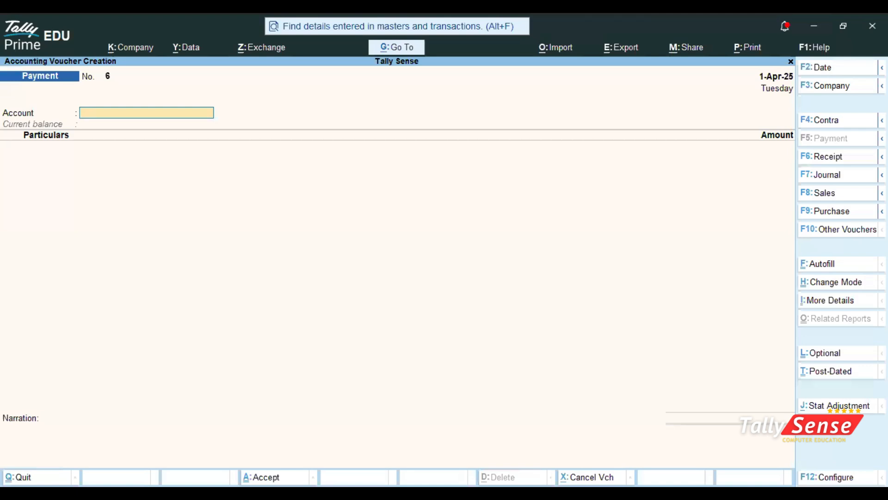
pyautogui.write('c')
pyautogui.press('Return')
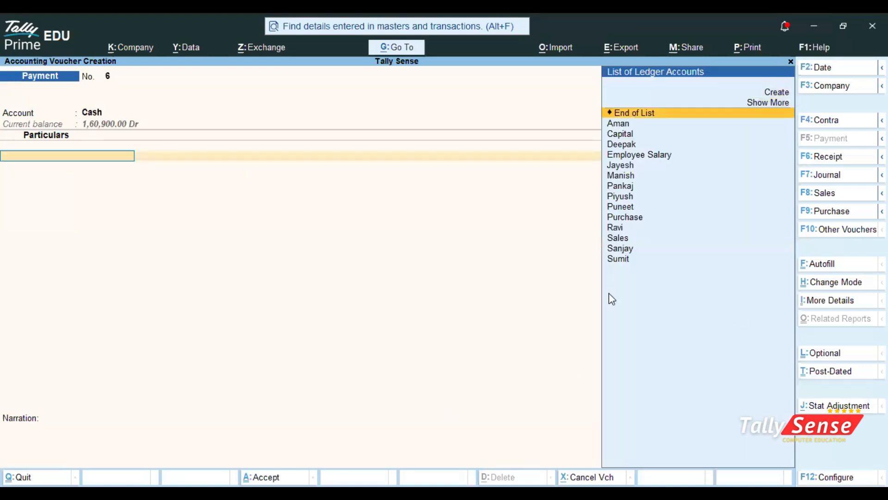
# From the voucher's particulars, create another person's ledger under Indirect Expenses, save it, and leave the payment voucher without saving.
pyautogui.press('Up')
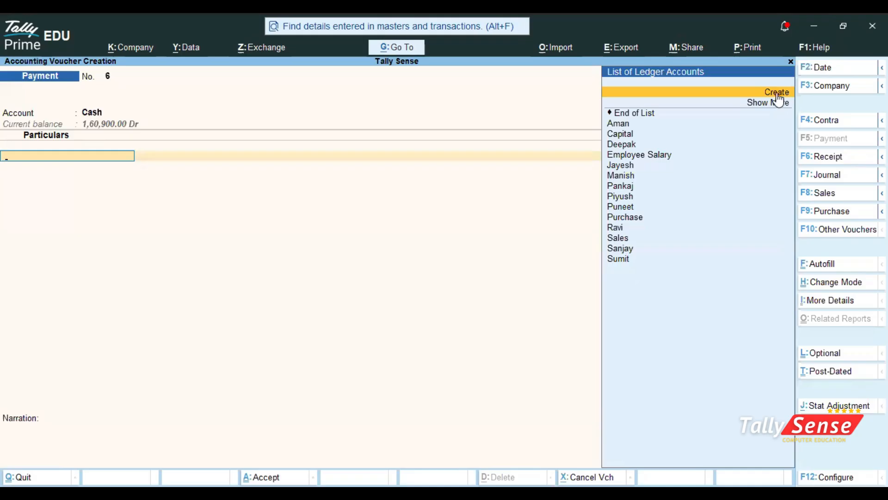
pyautogui.click(777, 92)
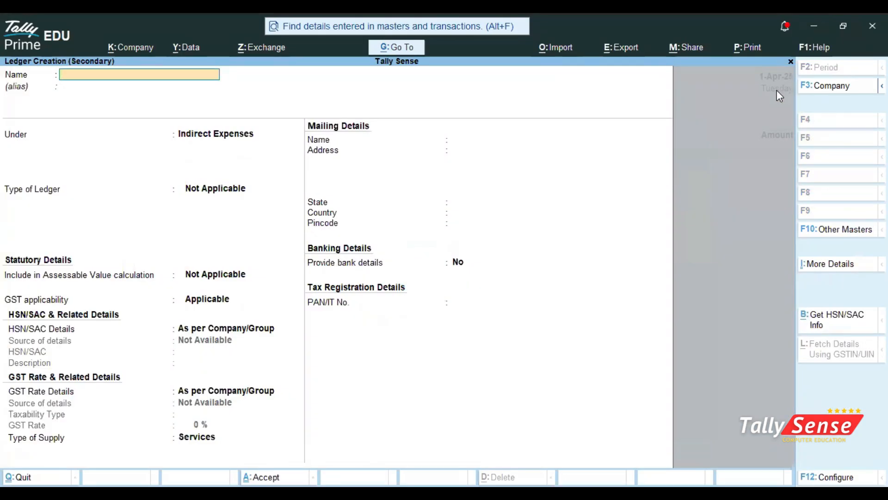
pyautogui.write('Lomesh')
pyautogui.press('Return')
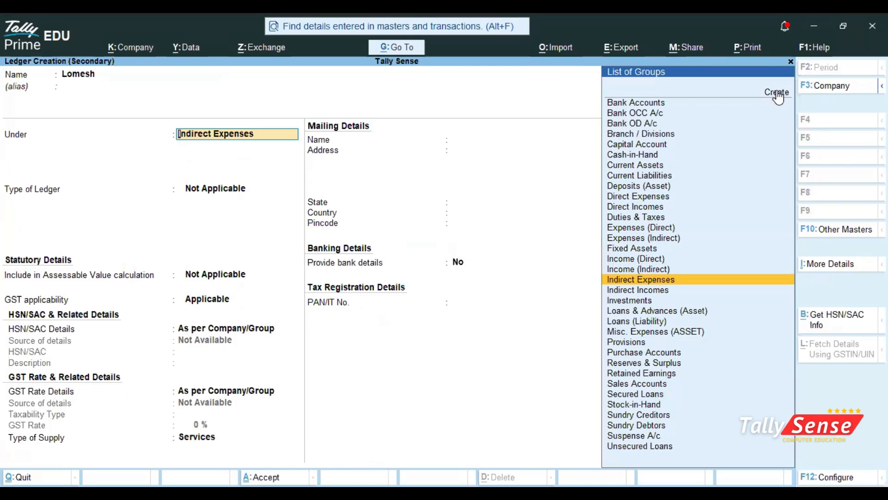
pyautogui.press('Return')
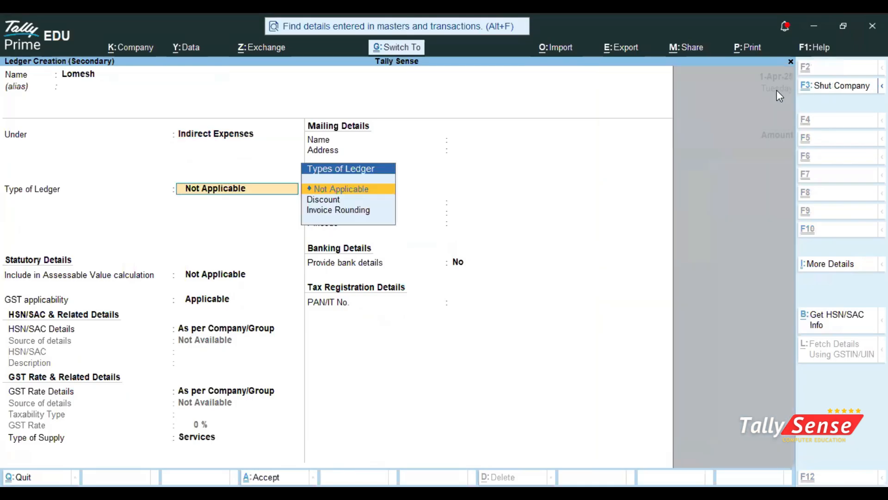
pyautogui.hotkey('ctrl', 'a')
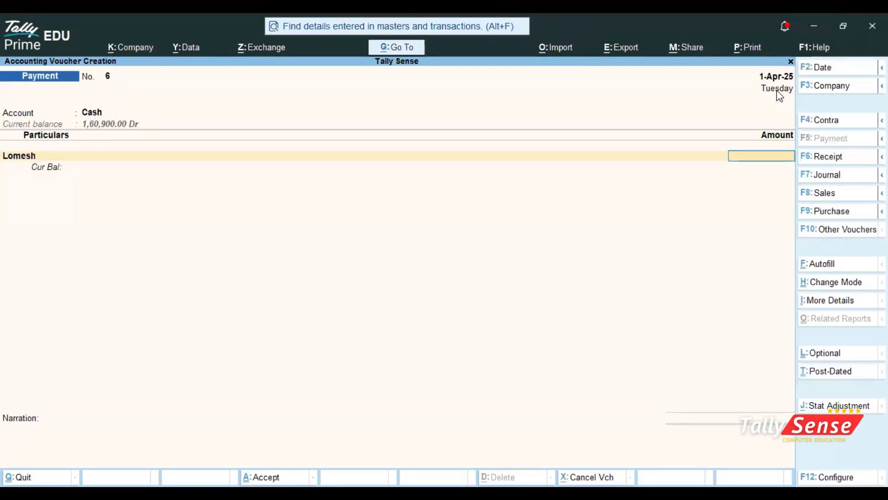
pyautogui.press('Escape')
pyautogui.press('Return')
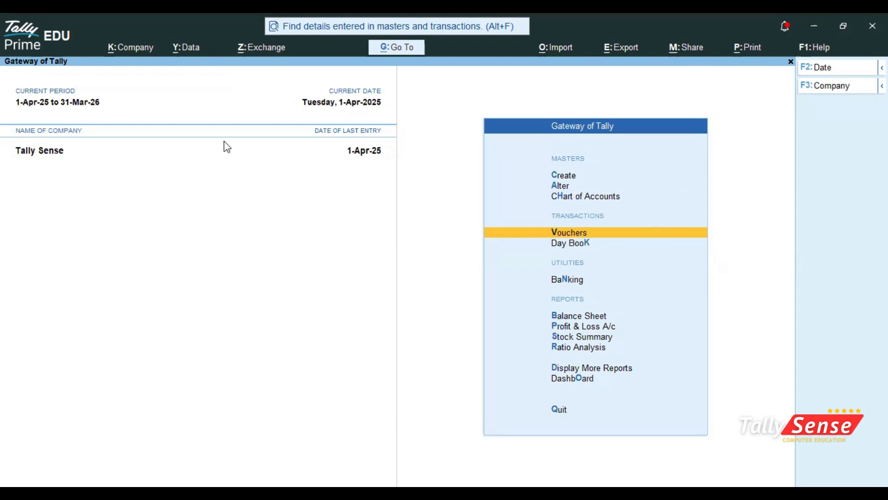
pyautogui.click(134, 48)
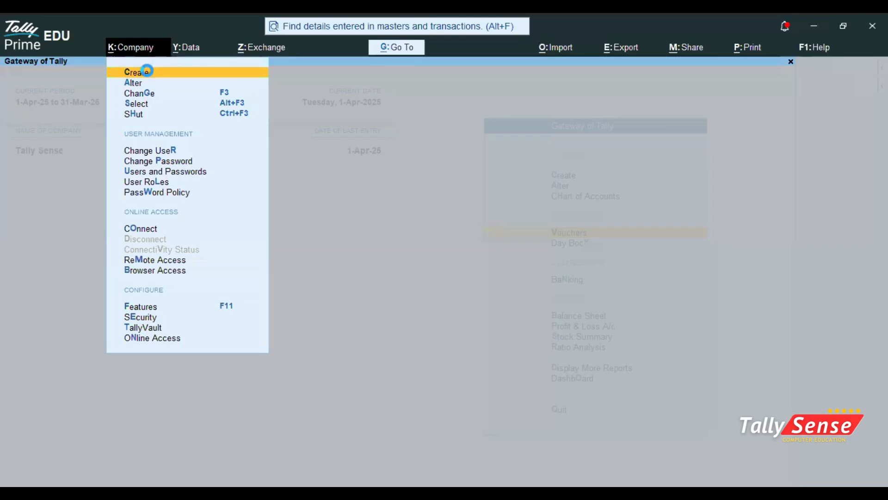
pyautogui.click(147, 71)
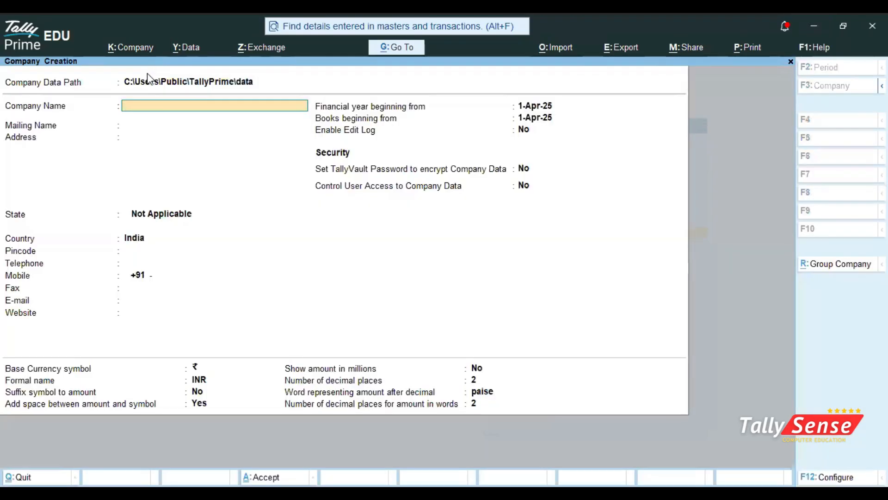
pyautogui.press('Escape')
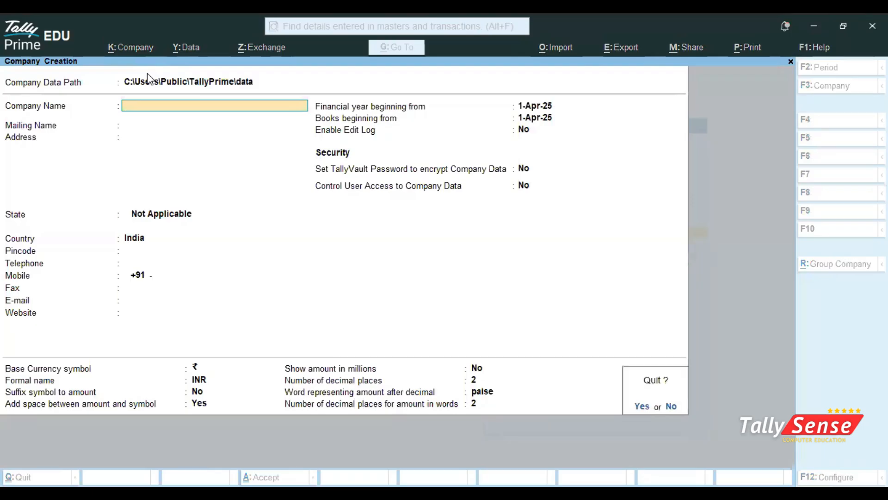
pyautogui.press('y')
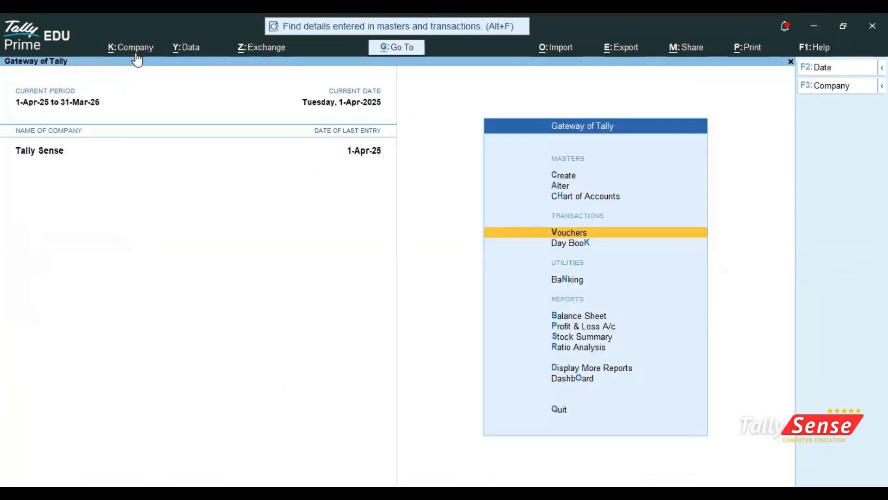
# Examine the list of existing companies available for selection, and close it without choosing one.
pyautogui.click(138, 54)
pyautogui.press('Down')
pyautogui.press('Down')
pyautogui.press('Down')
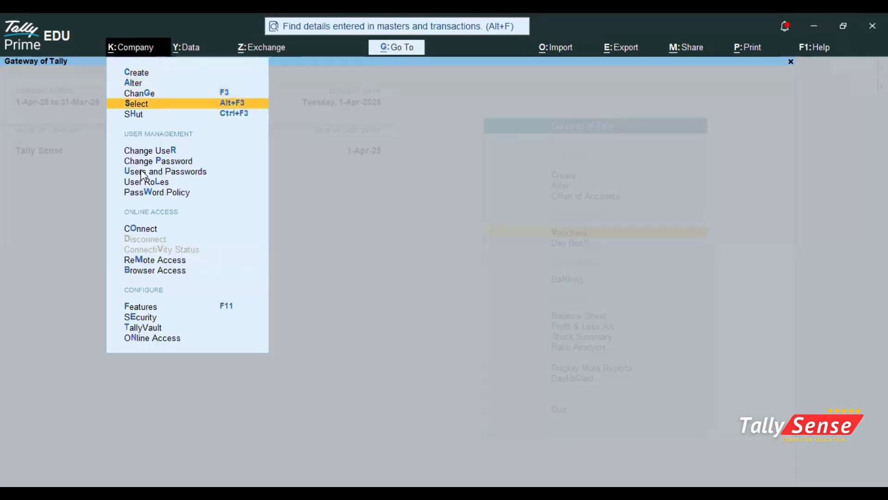
pyautogui.click(144, 104)
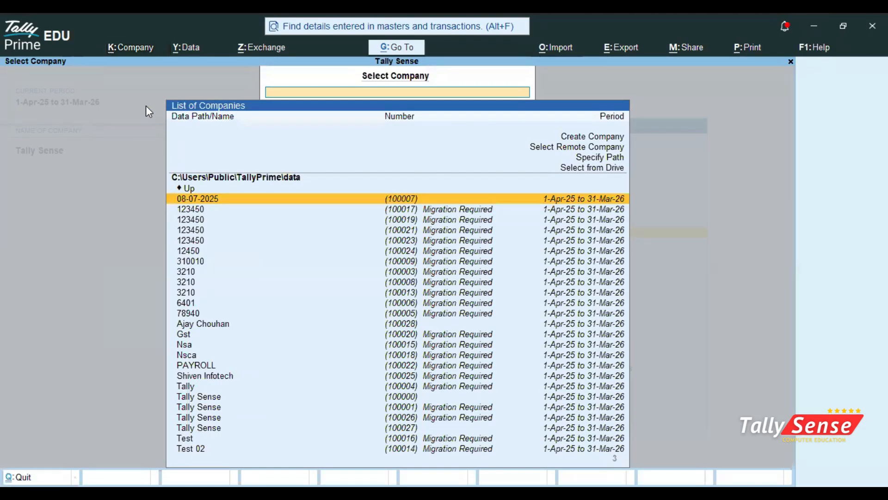
pyautogui.press('Escape')
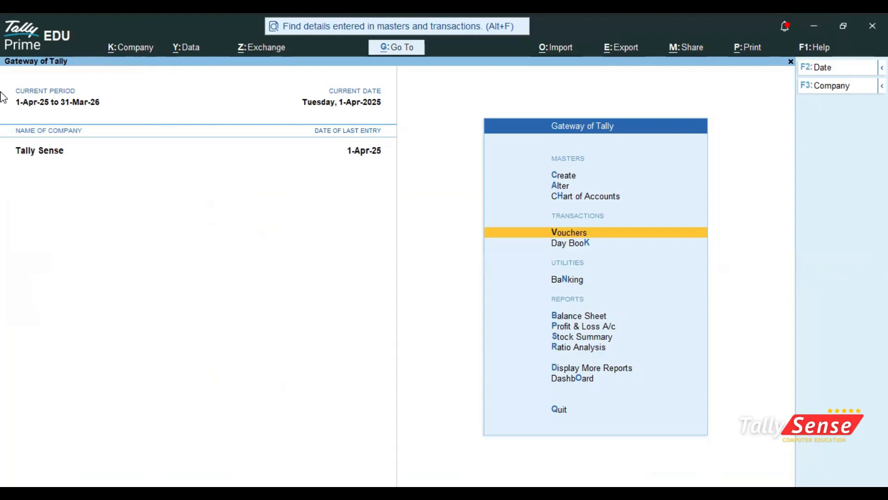
# Create a company named Tally Sense Day-5 and accept its default details and features.
pyautogui.click(132, 50)
pyautogui.click(167, 72)
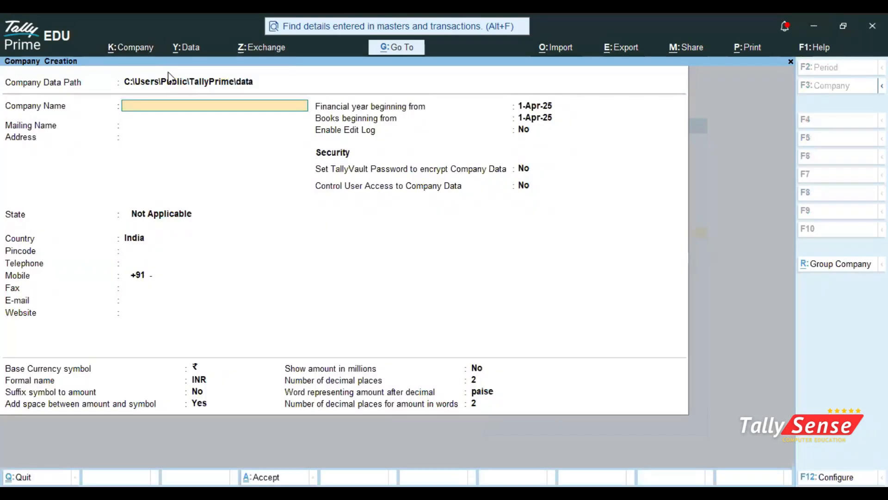
pyautogui.write('Tally Sense Day-5')
pyautogui.press('Return')
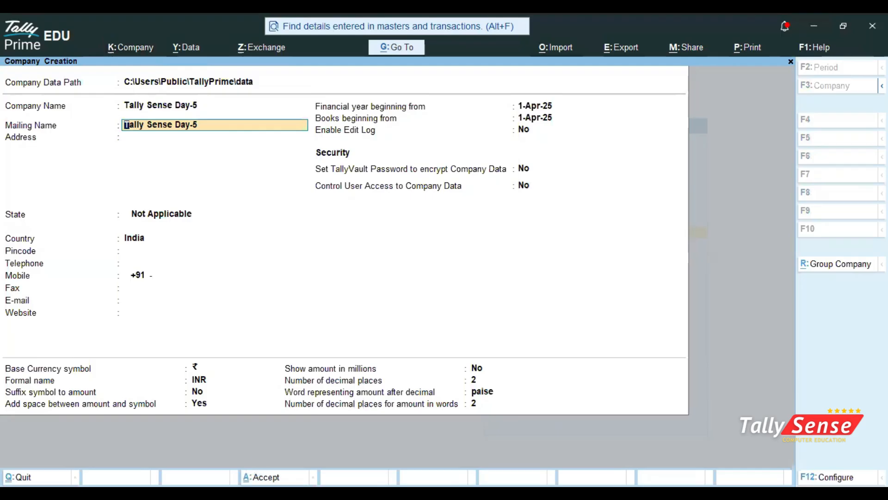
pyautogui.hotkey('ctrl', 'a')
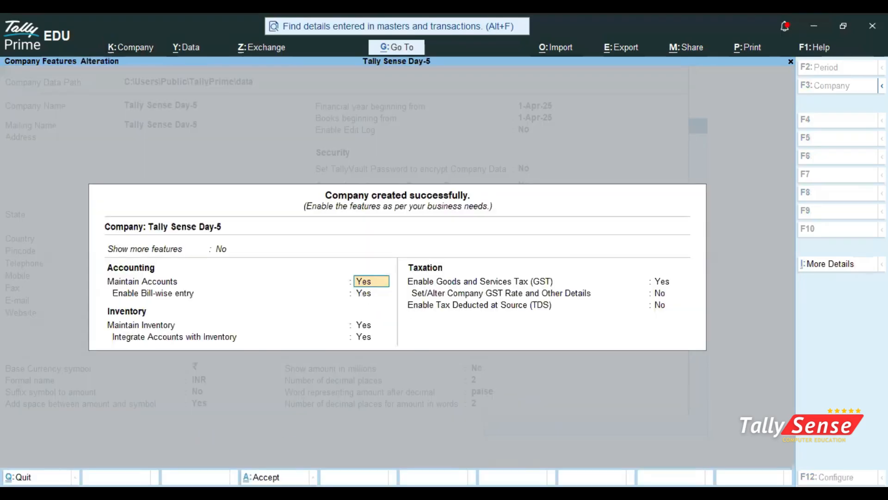
pyautogui.hotkey('ctrl', 'a')
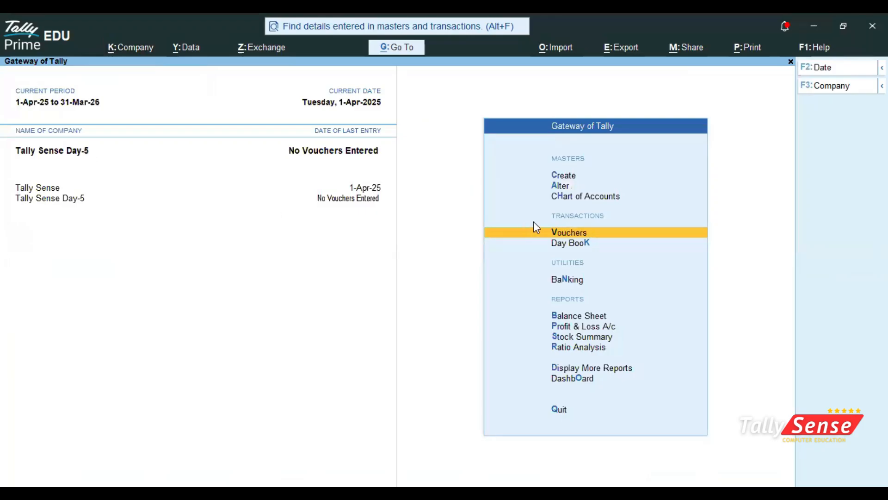
# Open voucher entry in the Tally Sense Day-5 company for a new payment voucher.
pyautogui.click(569, 234)
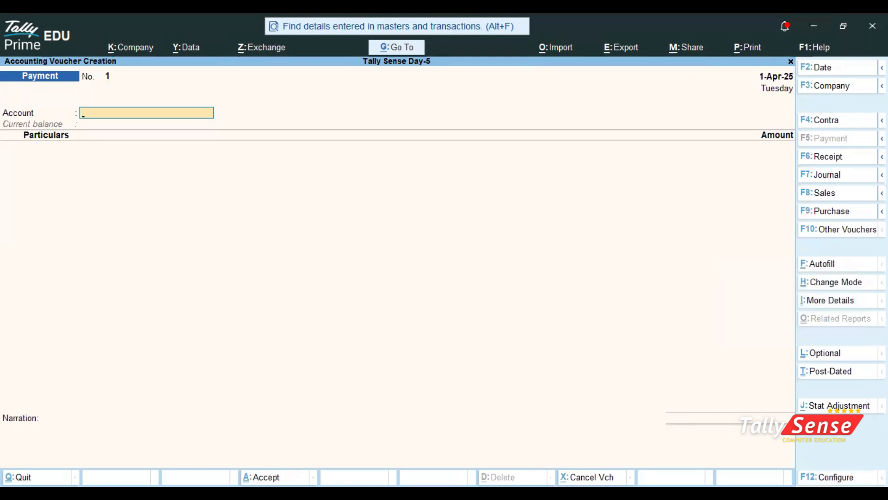
pyautogui.hotkey('alt', 'Tab')
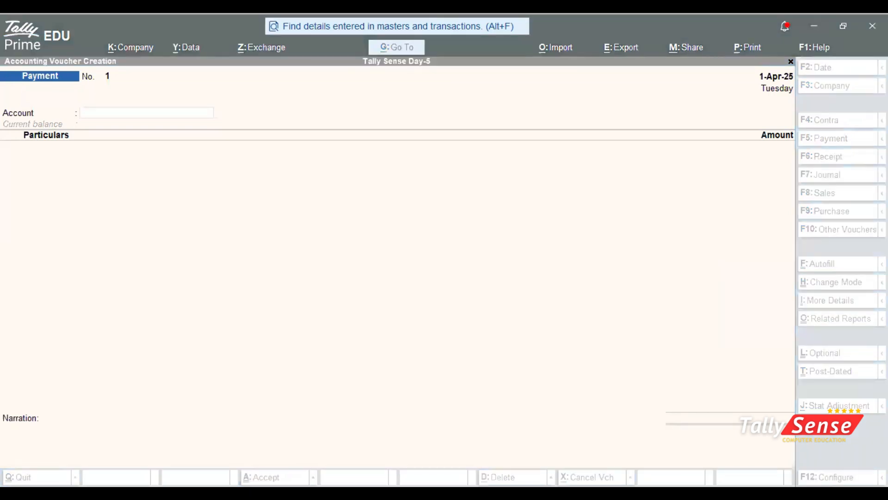
pyautogui.click(705, 45)
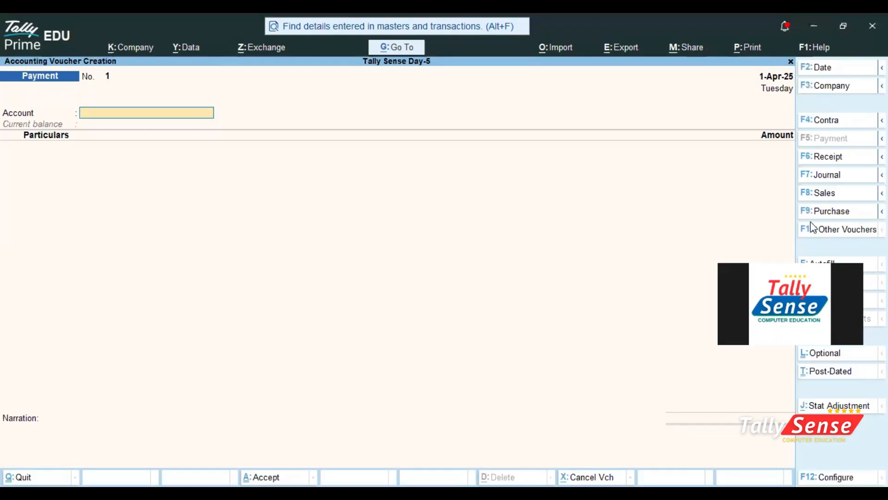
# Open the voucher date setting of the payment voucher and close it without changing the date.
pyautogui.click(750, 34)
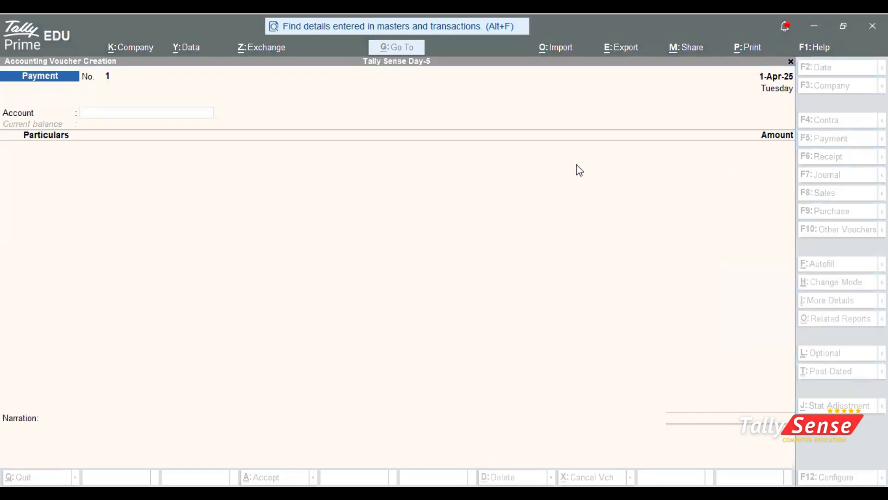
pyautogui.click(789, 87)
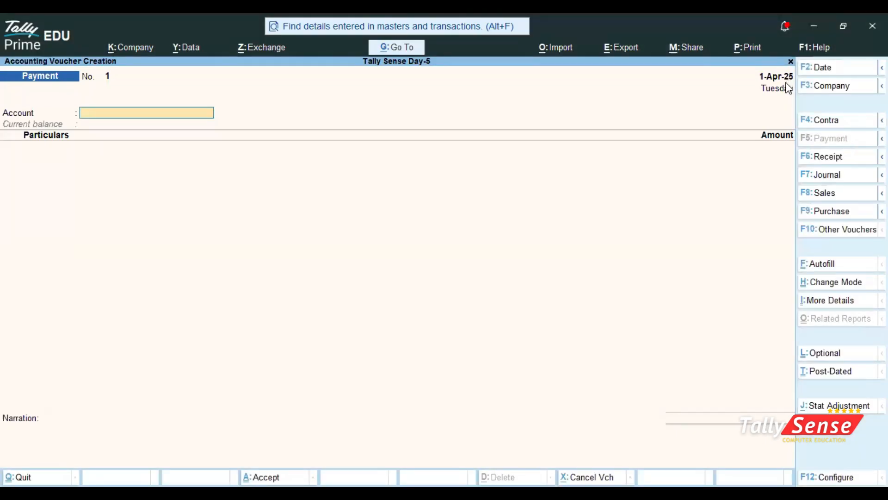
pyautogui.press('Escape')
pyautogui.press('Return')
pyautogui.click(818, 69)
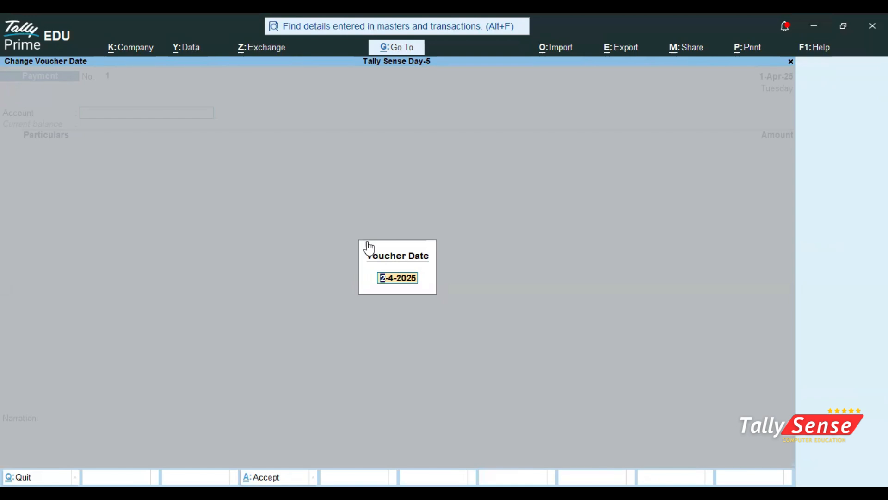
pyautogui.press('Escape')
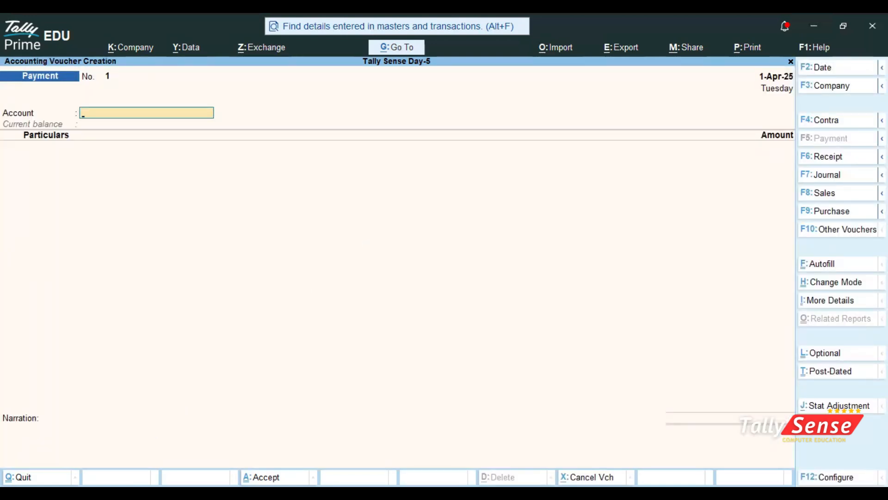
# Switch to the blank Notepad document and write date-1-4-2025 as its first line.
pyautogui.hotkey('alt', 'Tab')
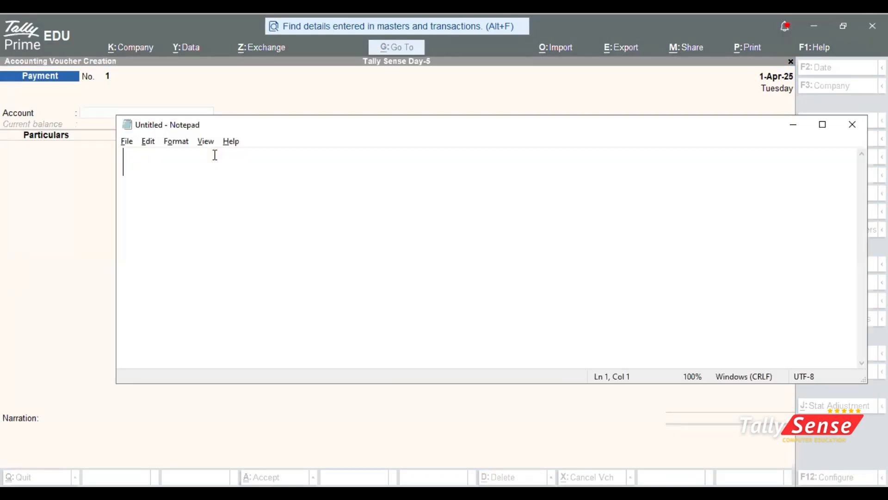
pyautogui.write('dtae')
pyautogui.press('BackSpace')
pyautogui.press('BackSpace')
pyautogui.press('BackSpace')
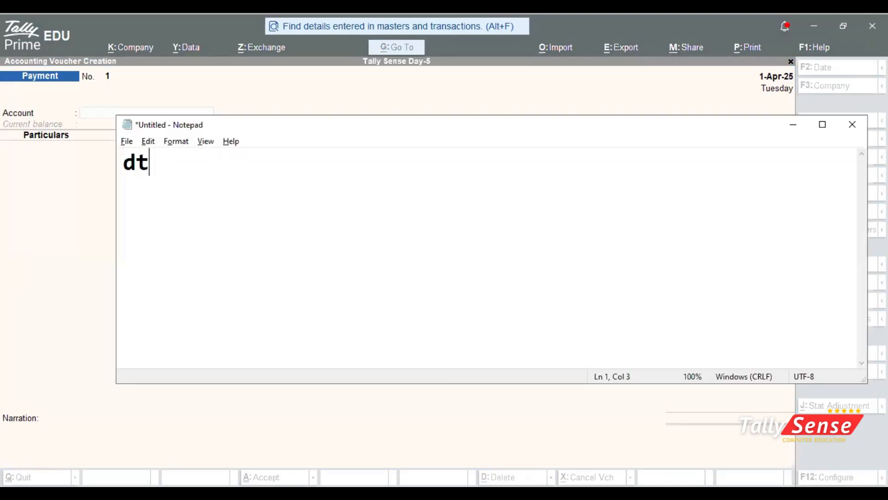
pyautogui.write('ate-')
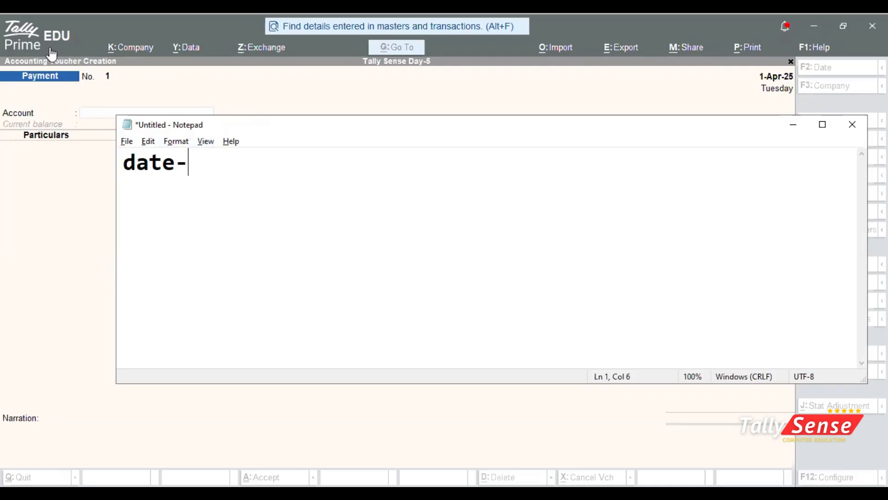
pyautogui.write('1-4-2025')
pyautogui.press('Return')
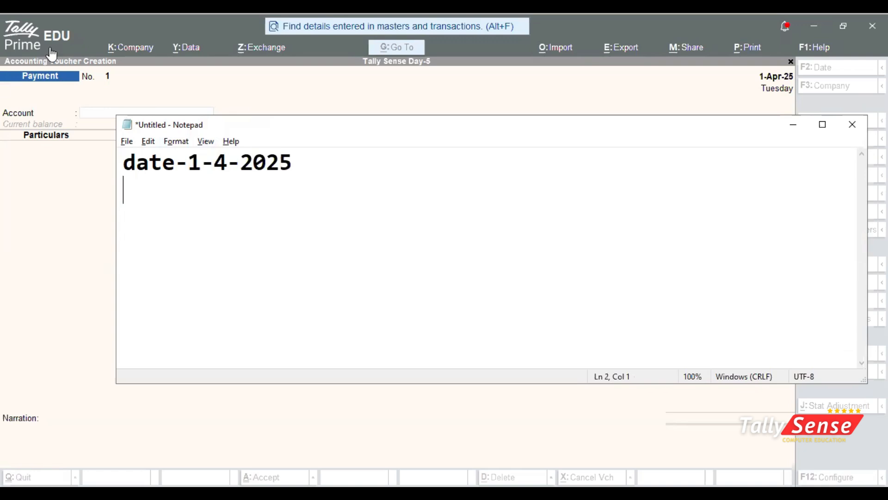
# Add the dates 2-4-2025 and 31-3-2026 on separate lines below the first date.
pyautogui.write('2-4-2')
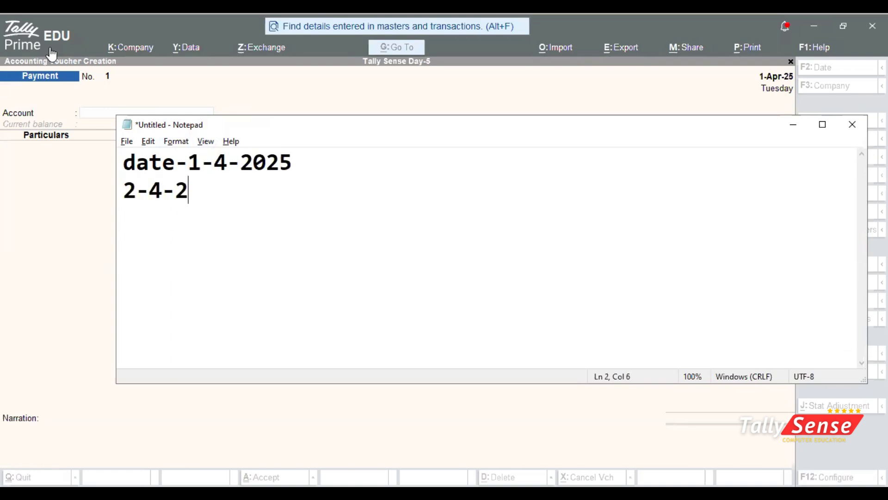
pyautogui.write('025')
pyautogui.press('Return')
pyautogui.write('31-3')
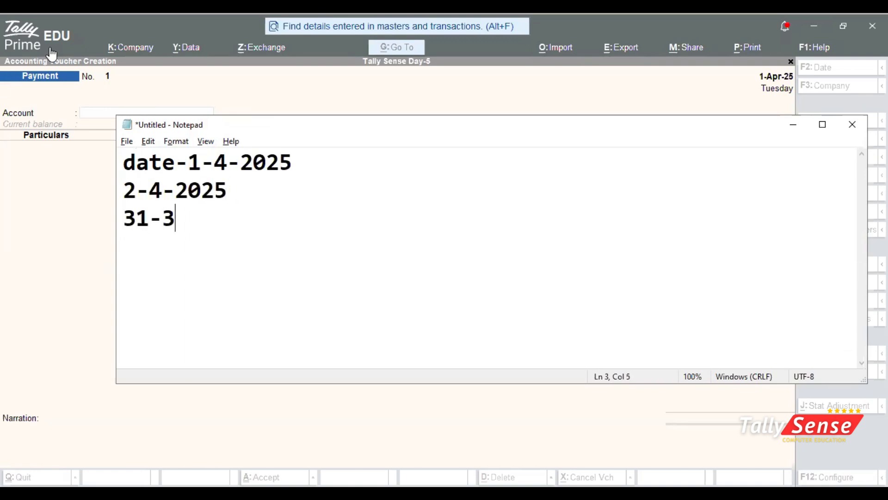
pyautogui.write('-2026')
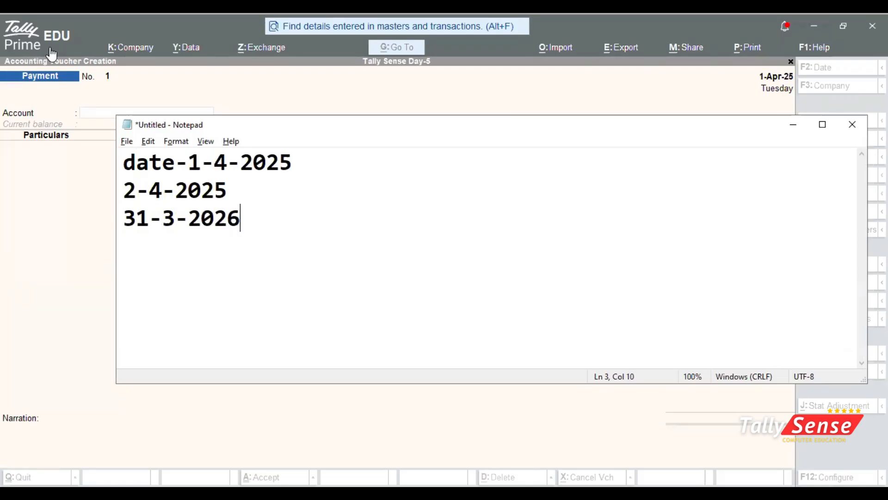
# After a blank line, add the note "every month -1,2,30/31" and switch back to TallyPrime.
pyautogui.press('Return')
pyautogui.press('Return')
pyautogui.write('ev')
pyautogui.press('BackSpace')
pyautogui.write('ve')
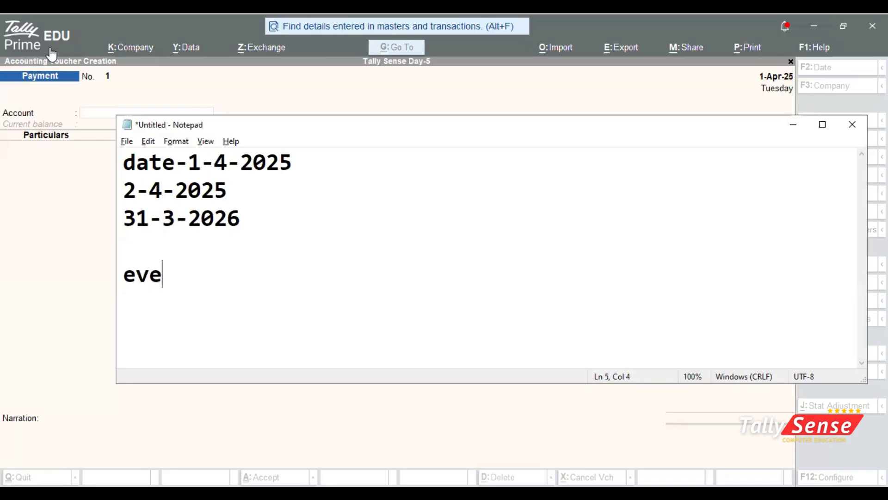
pyautogui.write('ry month ')
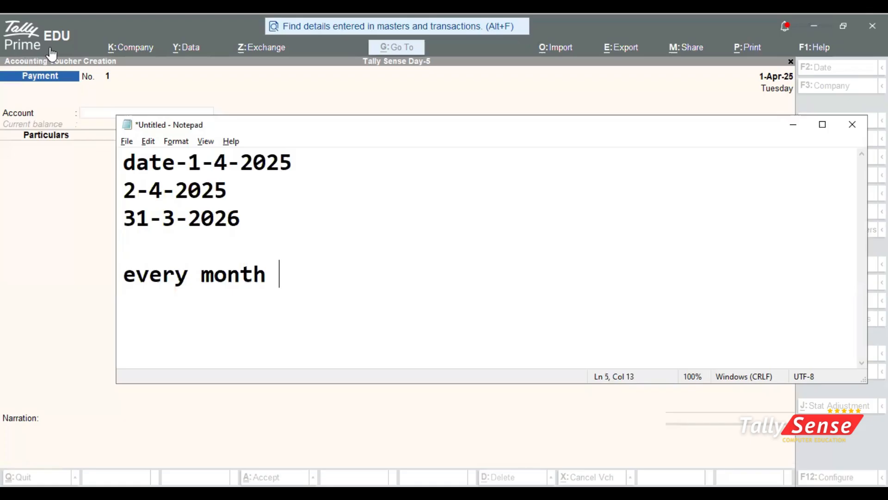
pyautogui.write('-1,2')
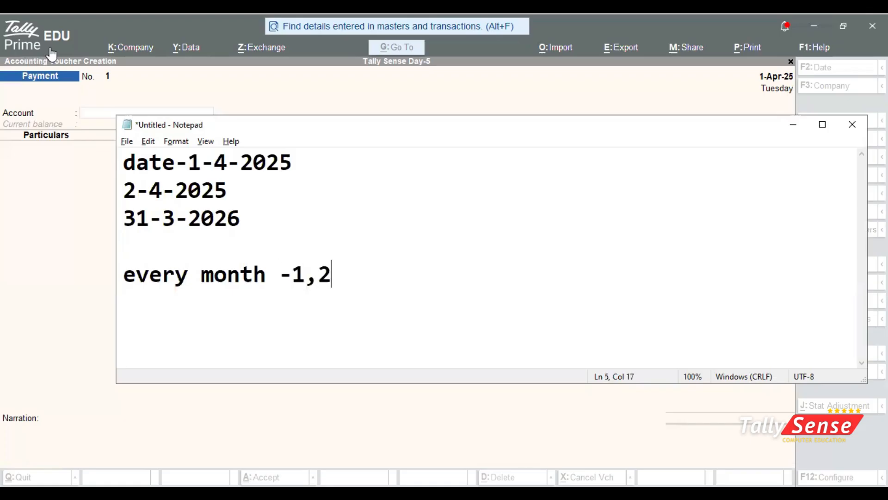
pyautogui.write(',30/31')
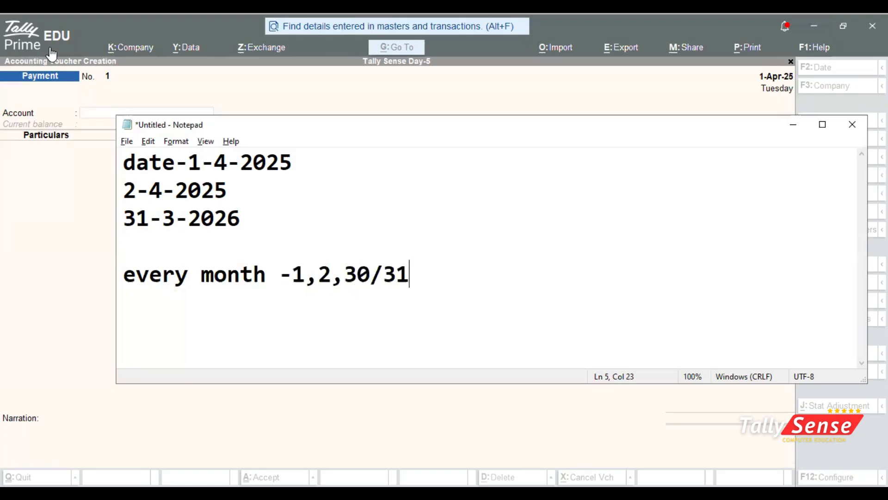
pyautogui.click(309, 89)
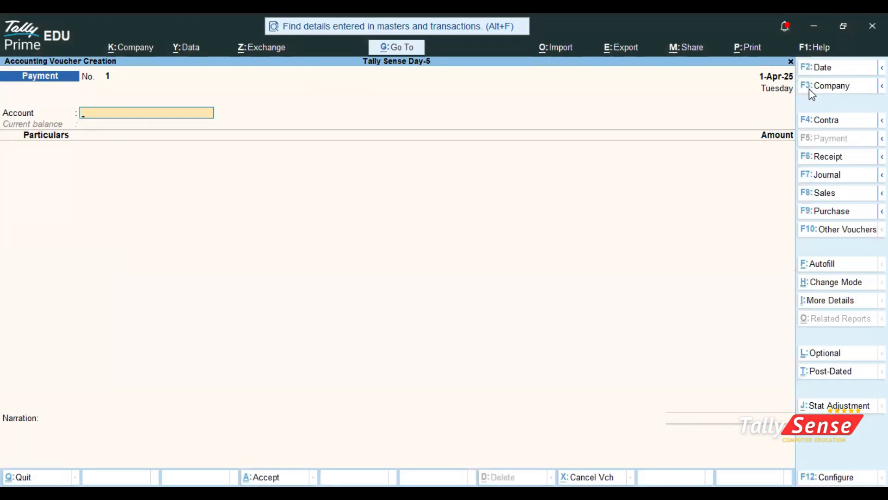
# Examine the create, select and shut options in the change-company list, and close it without choosing one.
pyautogui.click(809, 89)
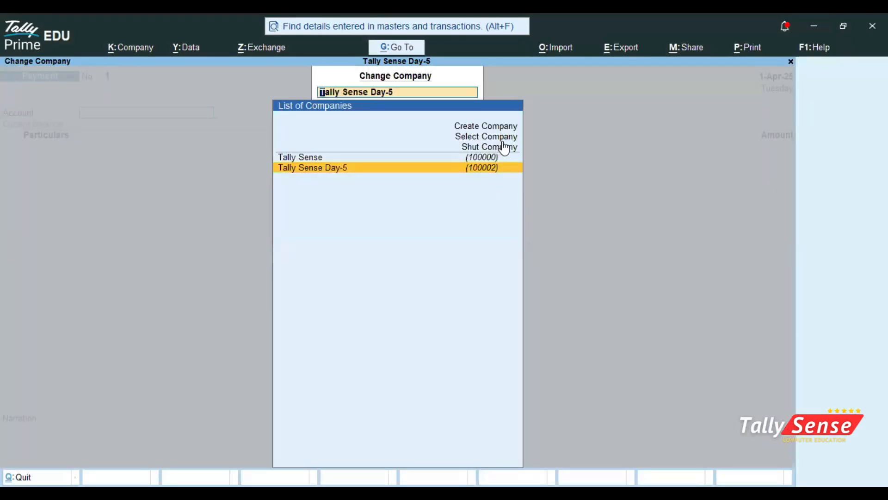
pyautogui.press('Up')
pyautogui.press('Up')
pyautogui.press('Up')
pyautogui.press('Up')
pyautogui.press('Down')
pyautogui.press('Down')
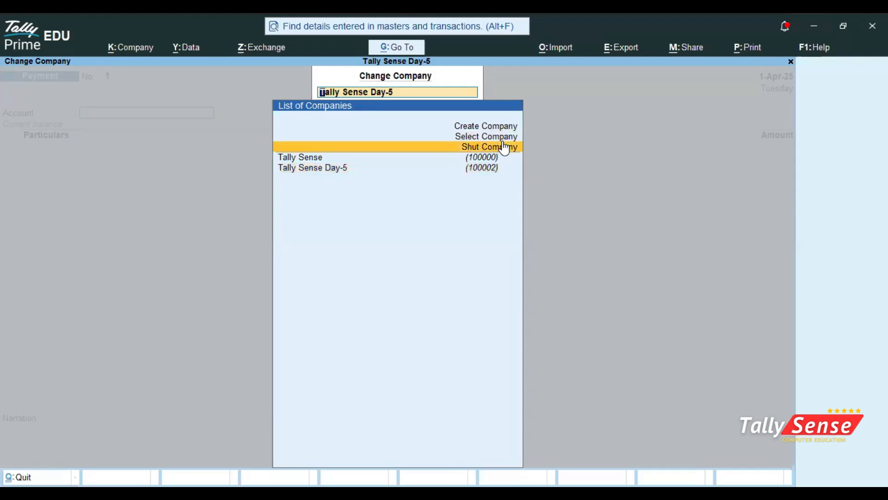
pyautogui.press('Up')
pyautogui.press('Up')
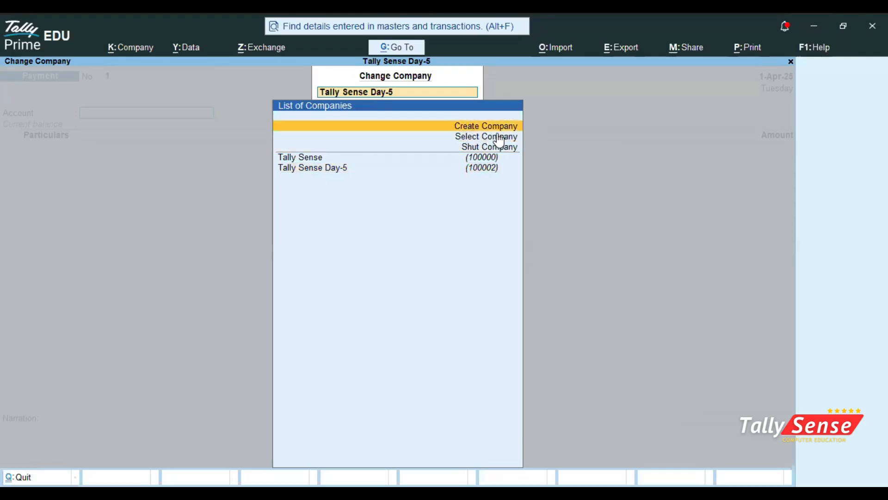
pyautogui.press('Down')
pyautogui.press('Down')
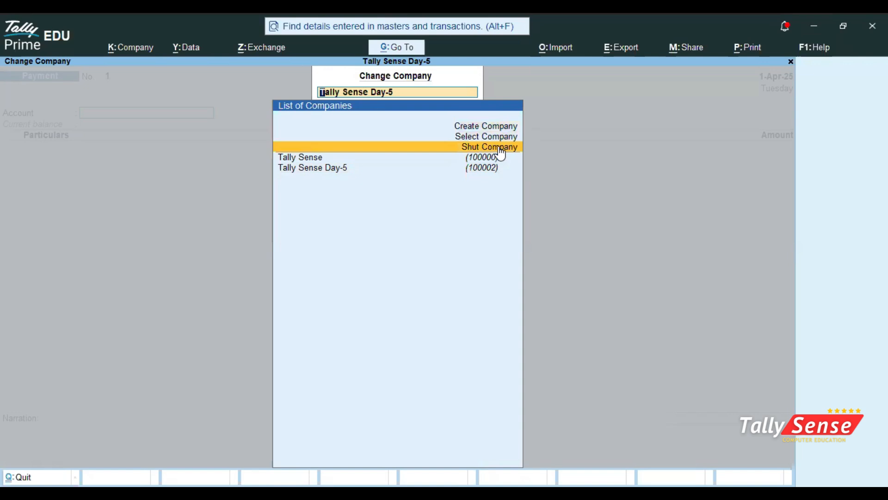
pyautogui.press('Up')
pyautogui.press('Up')
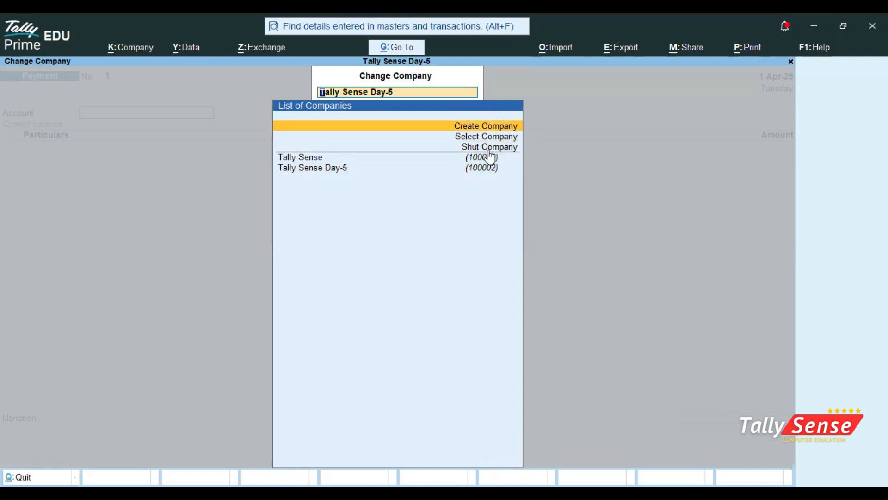
pyautogui.press('Escape')
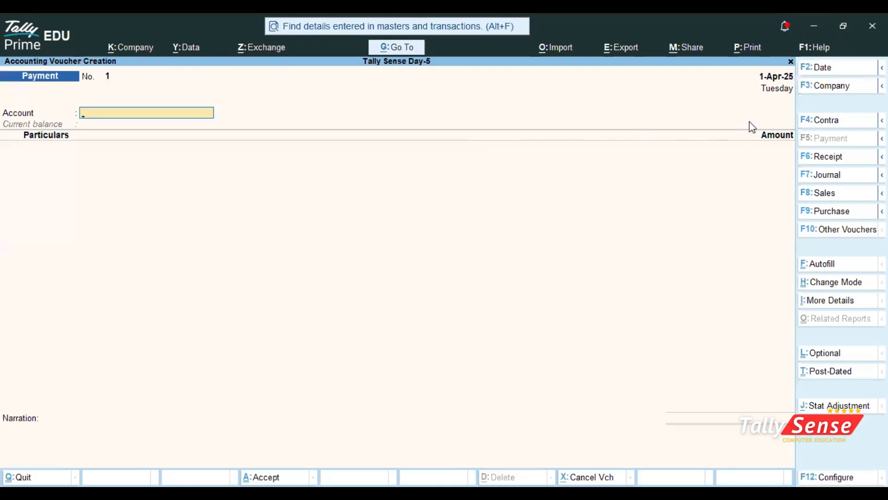
# Go through the voucher types from Contra, Payment, Receipt, Journal and Sales to Purchase to view their entry screens.
pyautogui.click(810, 121)
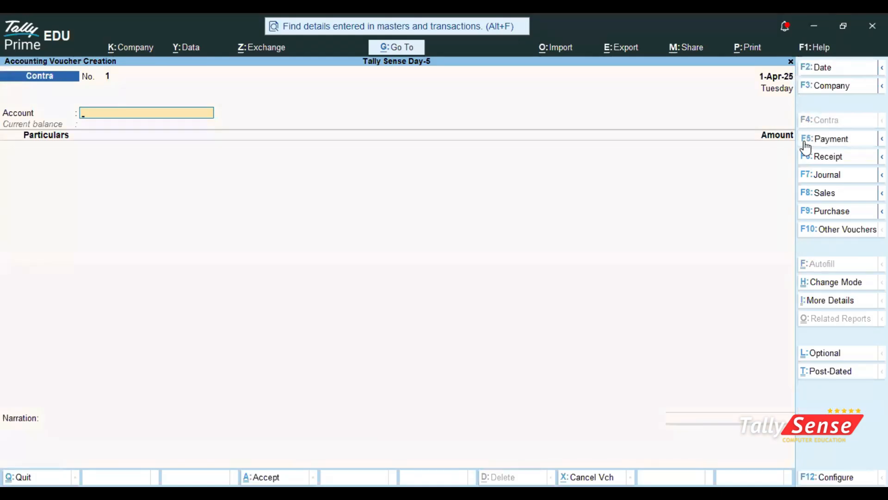
pyautogui.click(806, 141)
pyautogui.click(824, 160)
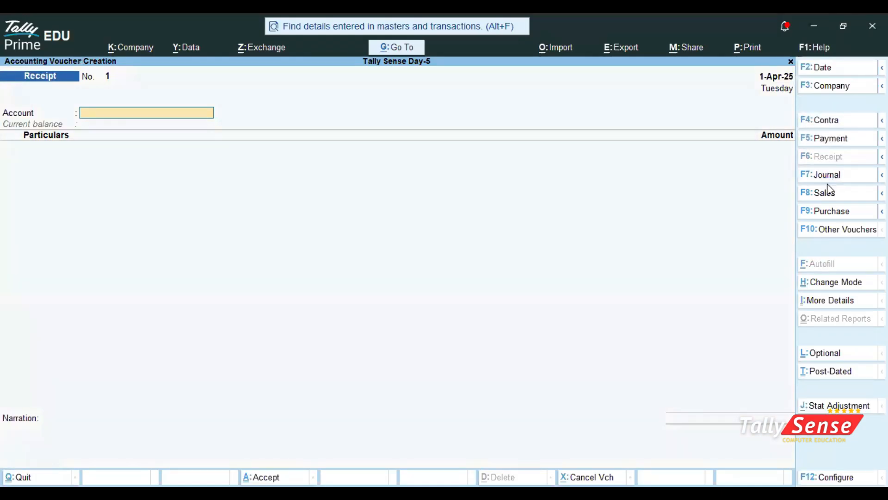
pyautogui.click(827, 181)
pyautogui.click(821, 192)
pyautogui.click(823, 211)
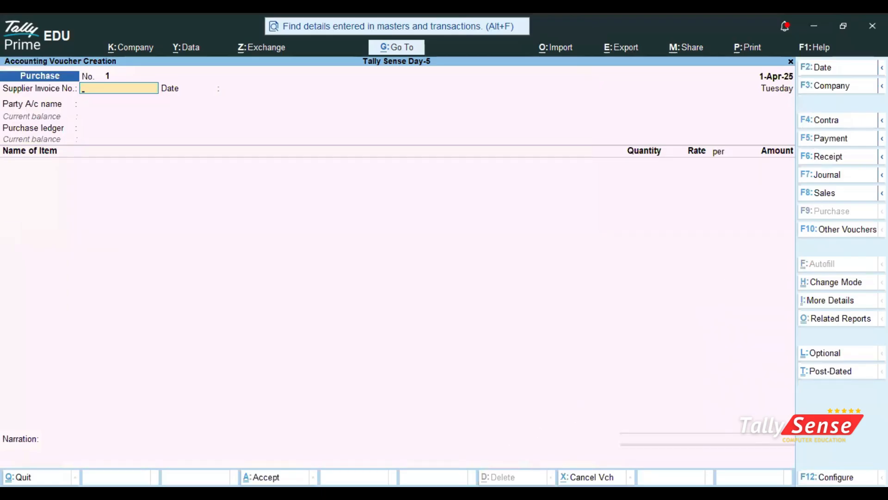
# In the Notepad notes, add the line "f4-- to f9" below the monthly dates, separated by a blank line.
pyautogui.hotkey('alt', 'Tab')
pyautogui.press('Return')
pyautogui.press('Return')
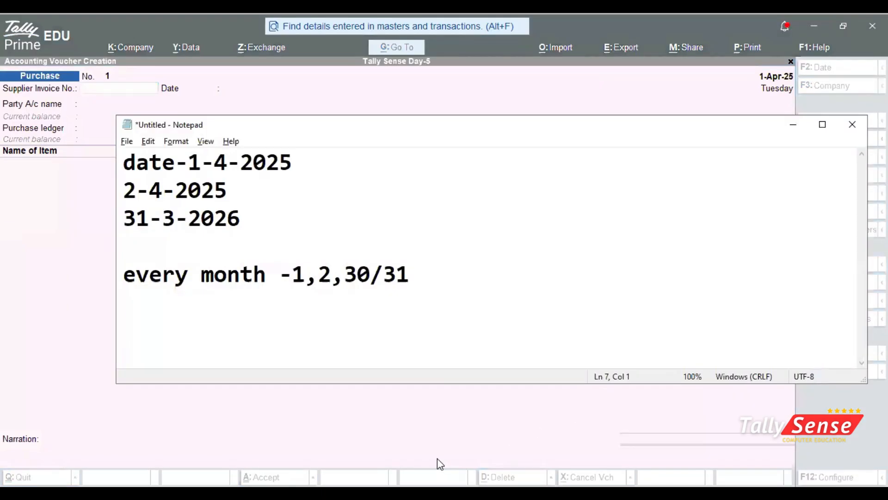
pyautogui.write('4')
pyautogui.press('BackSpace')
pyautogui.write('f4---f')
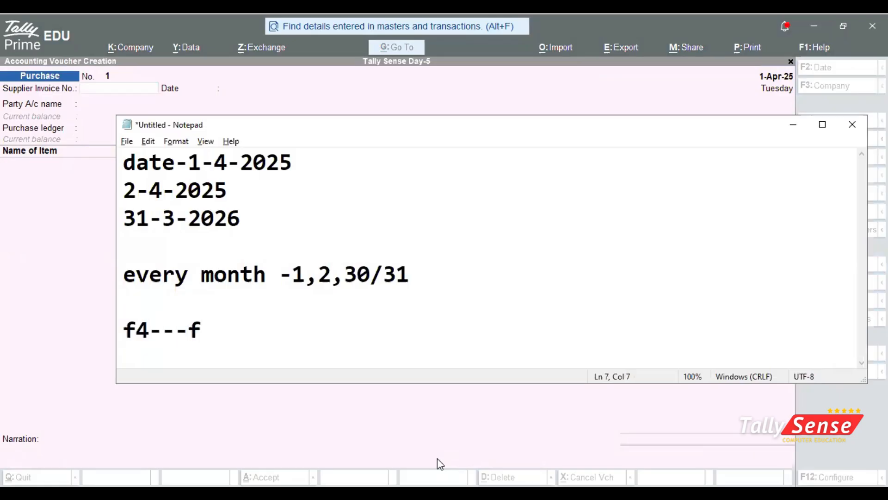
pyautogui.press('BackSpace')
pyautogui.press('BackSpace')
pyautogui.write('to f9-')
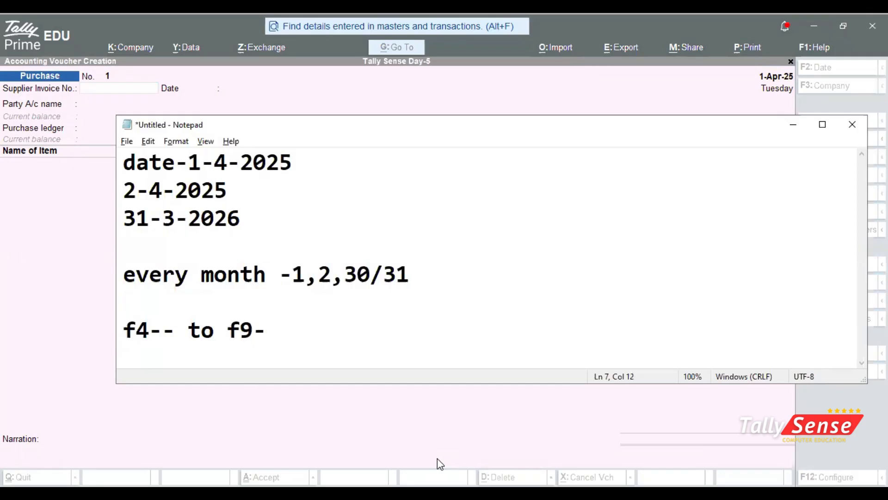
pyautogui.press('BackSpace')
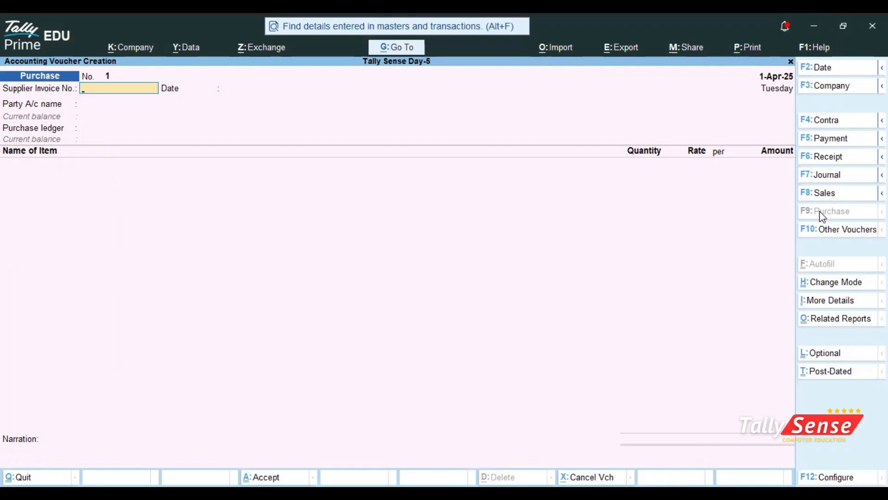
# Examine the accounting and inventory types in TallyPrime's list of other vouchers, and close it without choosing one.
pyautogui.click(827, 236)
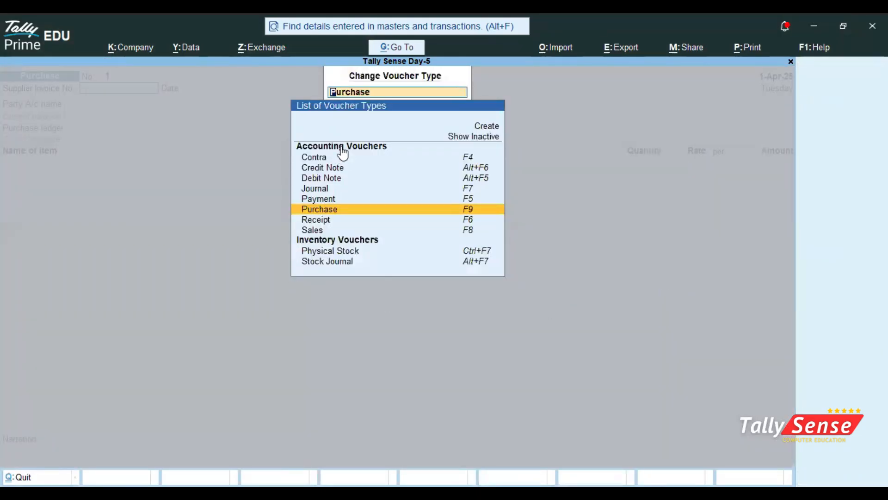
pyautogui.press('Down')
pyautogui.press('Down')
pyautogui.press('Down')
pyautogui.press('Up')
pyautogui.press('Up')
pyautogui.press('Up')
pyautogui.press('Up')
pyautogui.press('Up')
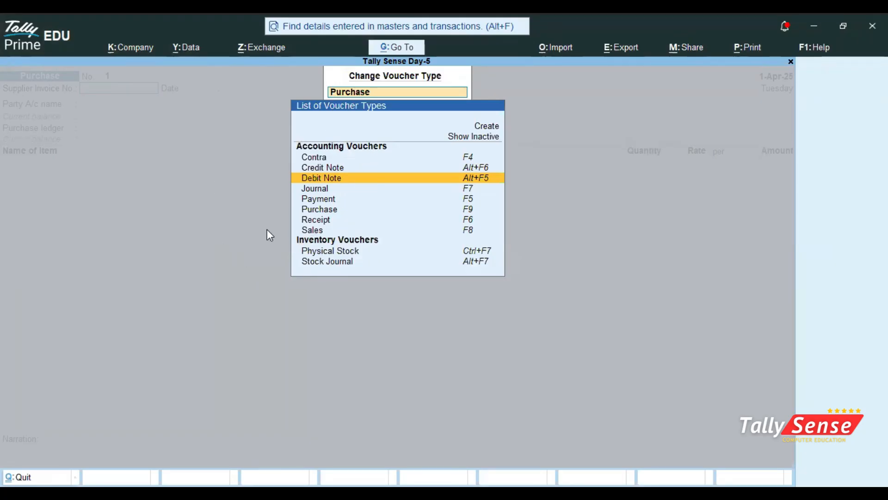
pyautogui.press('Escape')
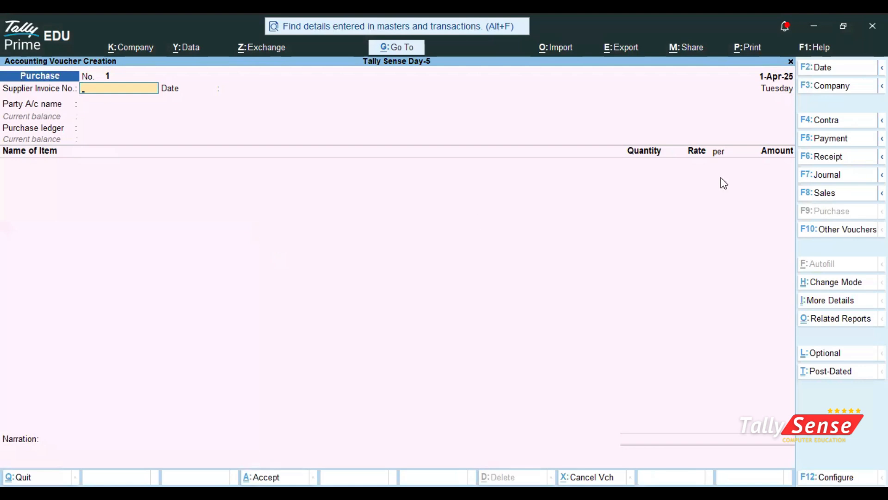
# Review the Contra to Sales voucher screens once more, ending on the Purchase voucher.
pyautogui.click(834, 123)
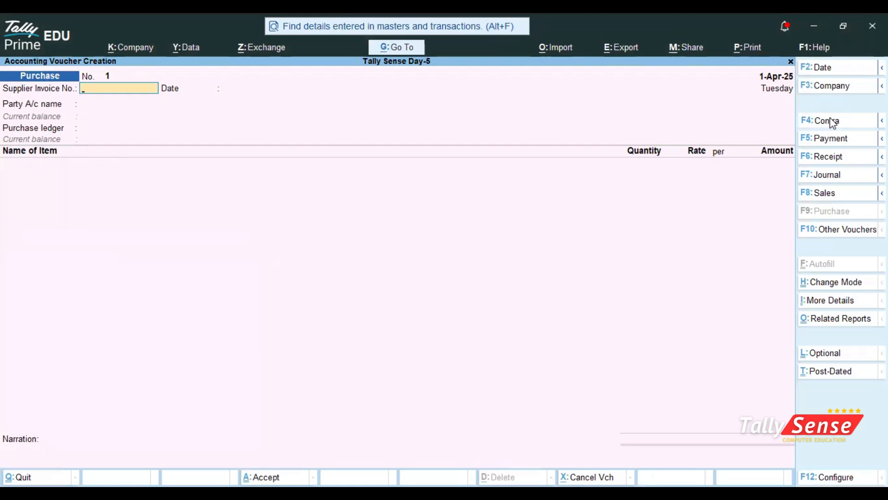
pyautogui.click(831, 143)
pyautogui.click(833, 159)
pyautogui.click(831, 175)
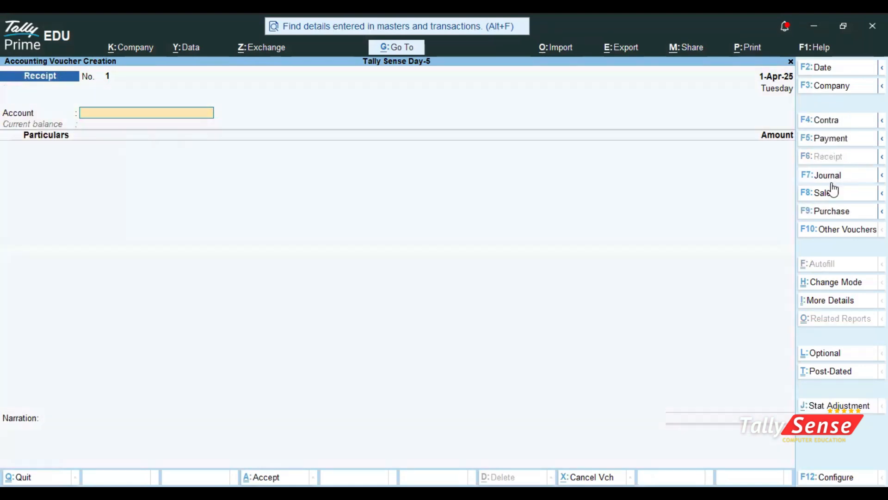
pyautogui.click(828, 197)
pyautogui.click(831, 213)
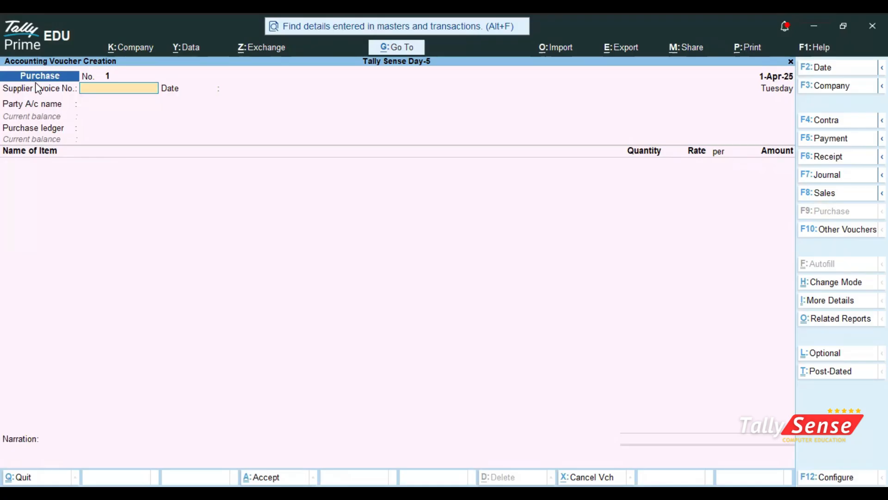
# Compare the Sales, Payment, Receipt and Contra entry screens, and set the Receipt voucher's account to Cash.
pyautogui.click(838, 197)
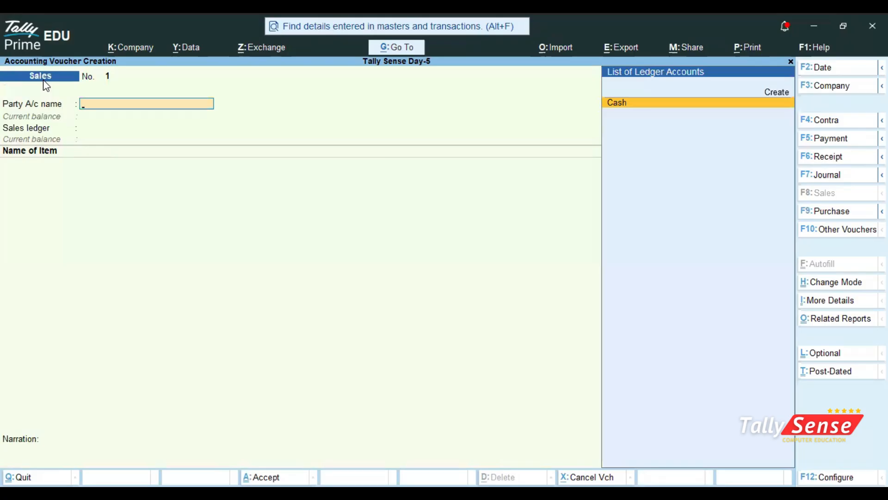
pyautogui.click(823, 143)
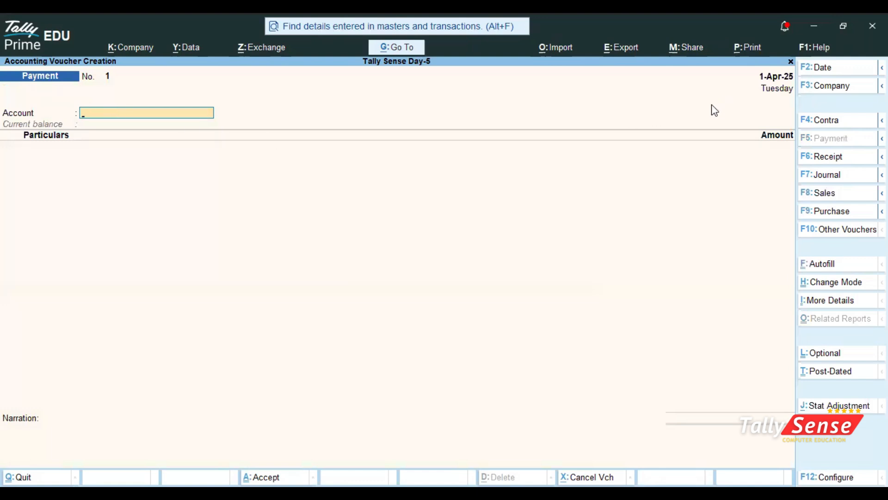
pyautogui.click(829, 158)
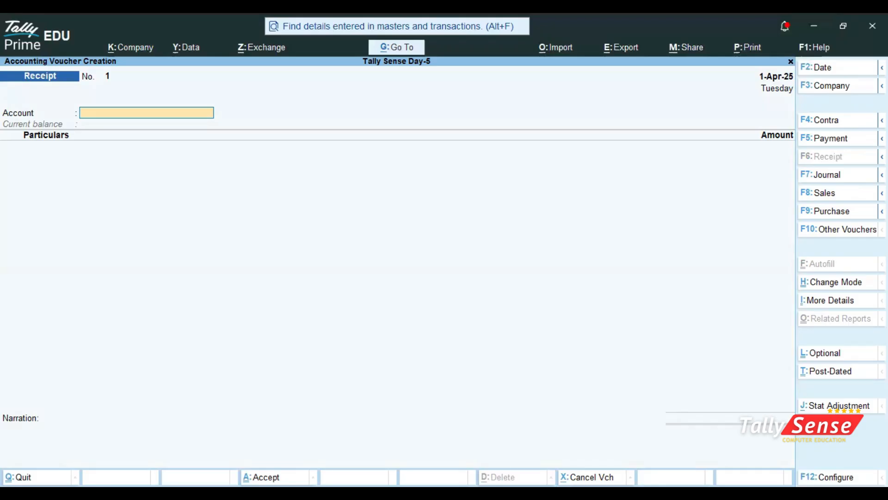
pyautogui.click(837, 121)
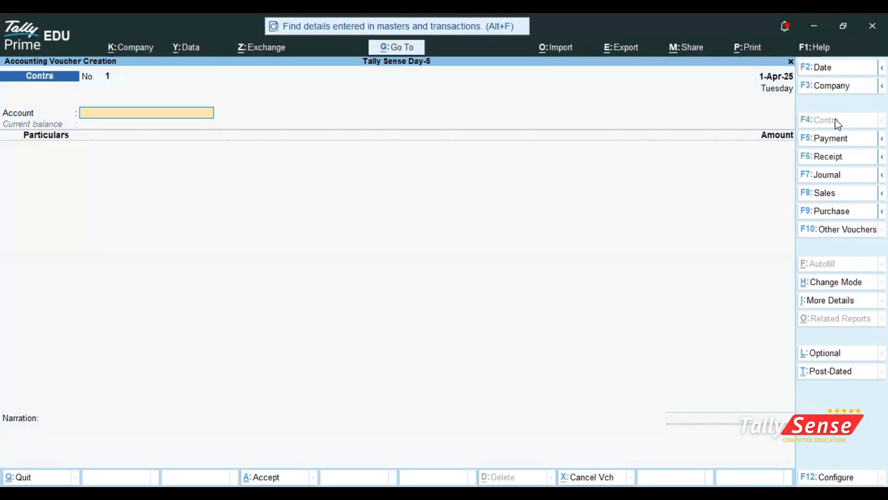
pyautogui.click(818, 158)
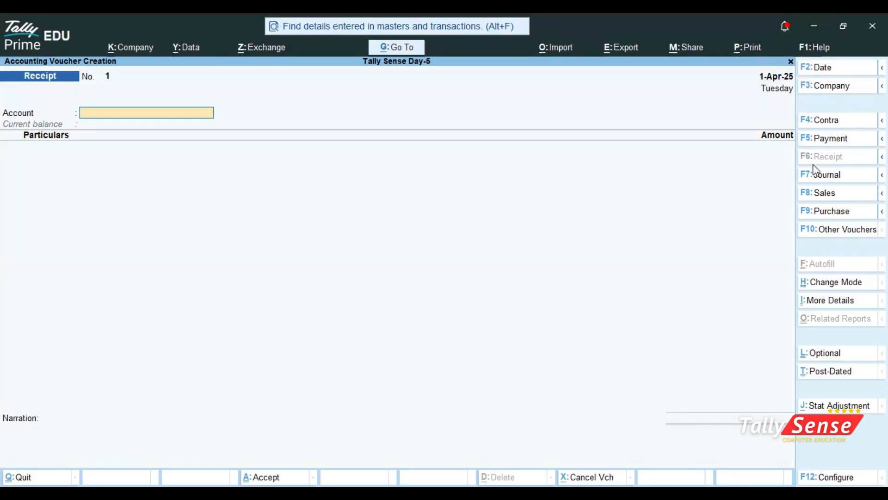
pyautogui.press('Return')
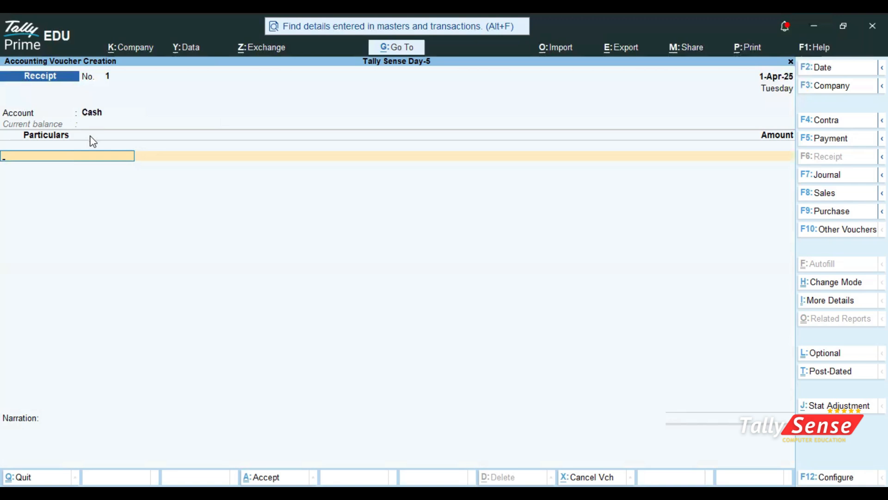
# Go through the Contra, Payment and Receipt vouchers again, followed by Purchase and Sales, to compare their entry screens.
pyautogui.click(826, 122)
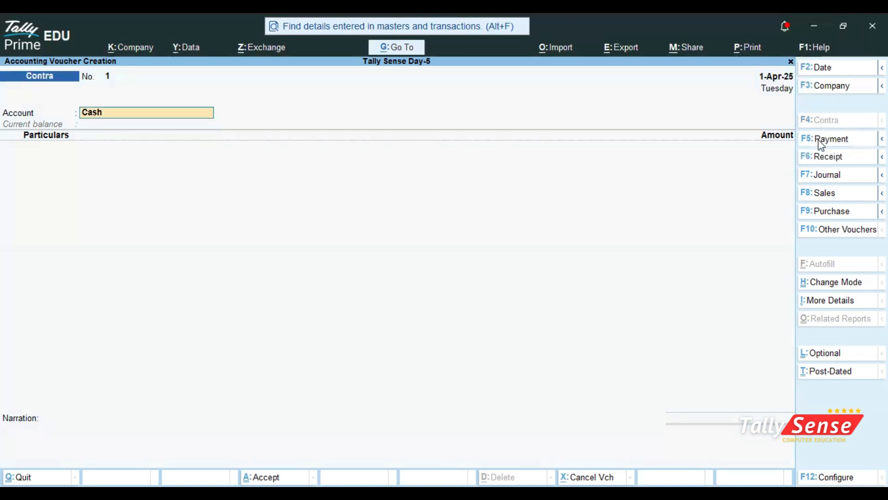
pyautogui.click(826, 139)
pyautogui.click(824, 158)
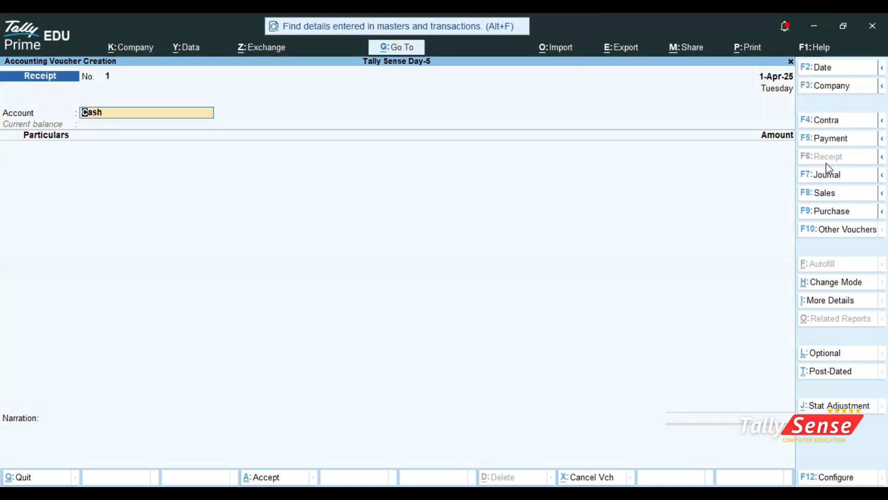
pyautogui.click(822, 121)
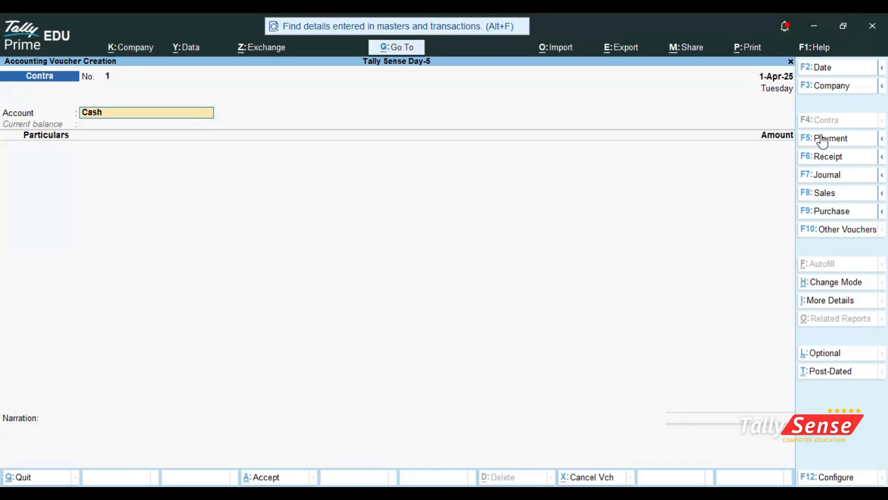
pyautogui.click(836, 215)
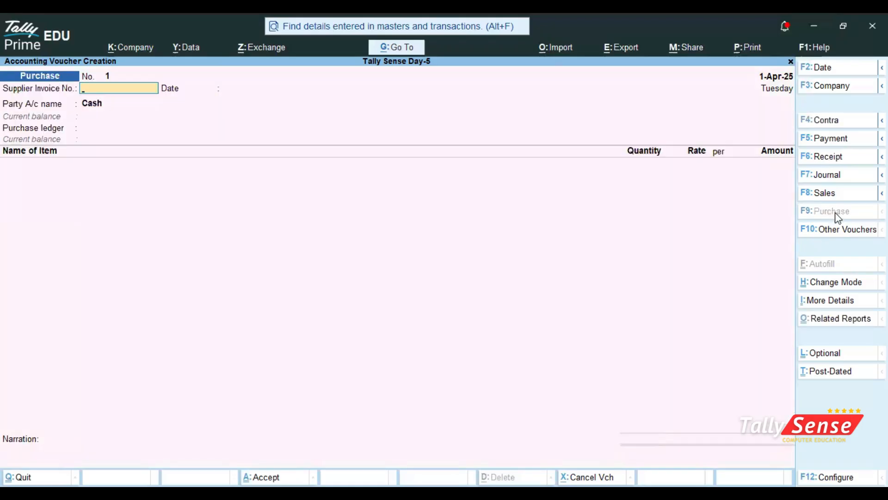
pyautogui.click(833, 201)
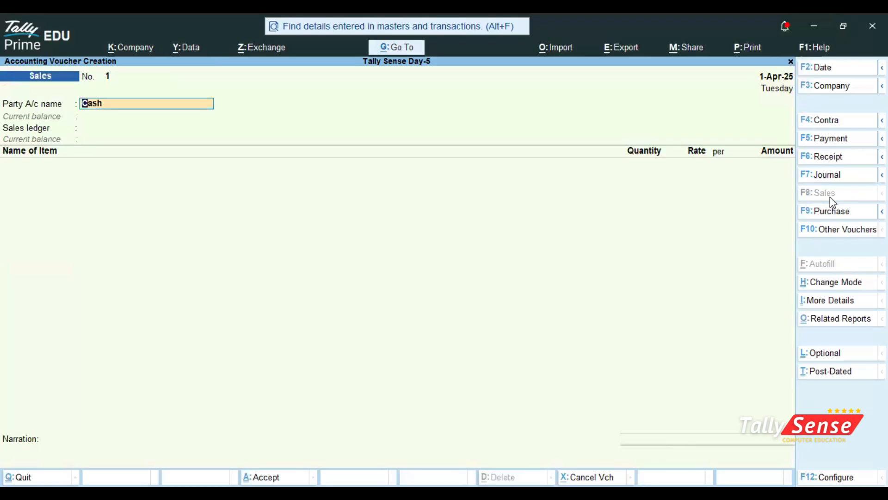
# Revisit the Payment, Receipt and Journal voucher screens, ending on the Contra voucher.
pyautogui.click(830, 139)
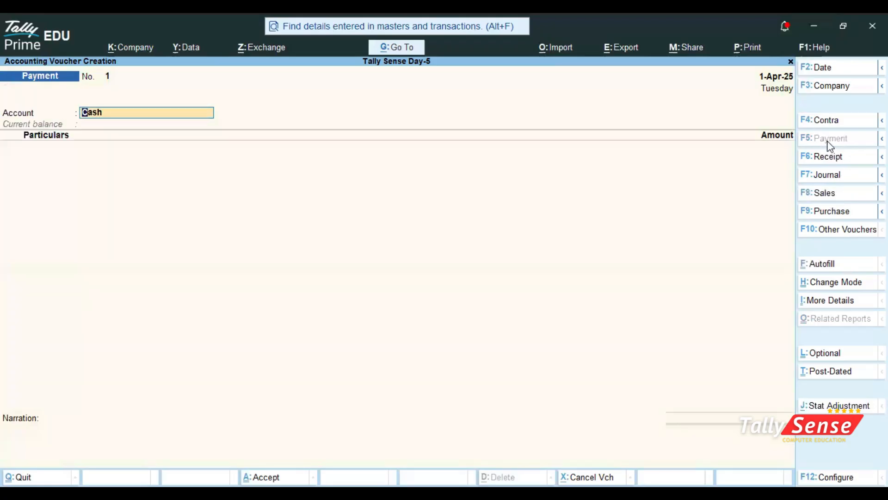
pyautogui.click(843, 160)
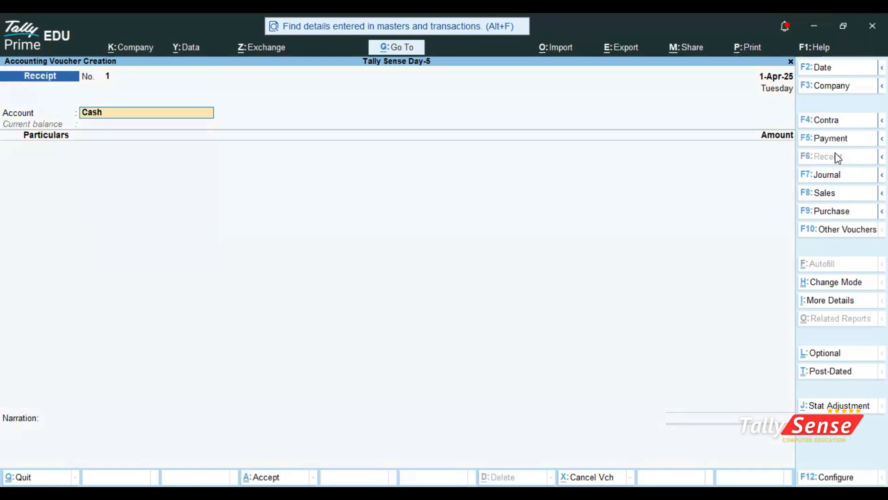
pyautogui.click(829, 180)
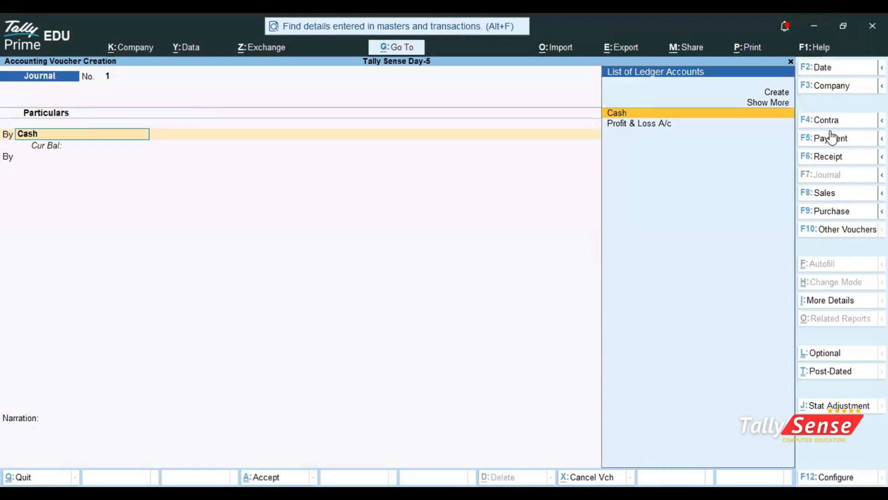
pyautogui.click(828, 123)
pyautogui.click(825, 180)
pyautogui.click(826, 122)
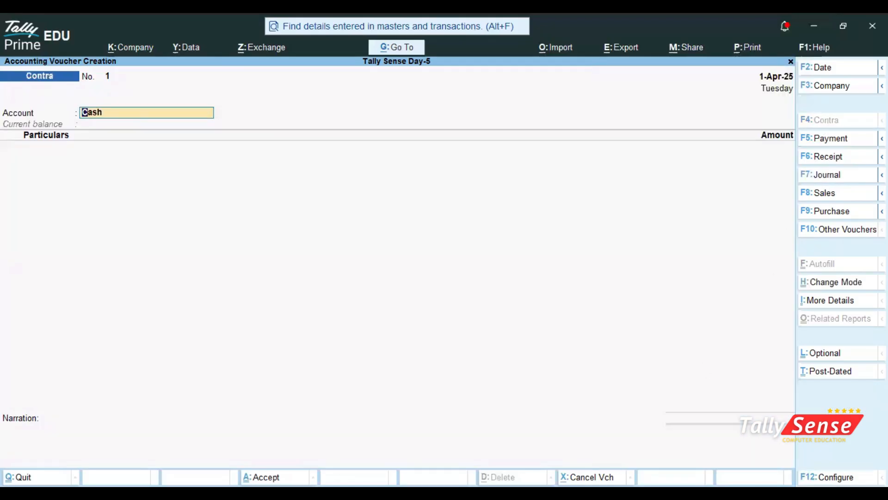
# In the Notepad notes, add the line "f4-contra voucher-self banking" below "f4-- to f9", separated by a blank line.
pyautogui.click(515, 453)
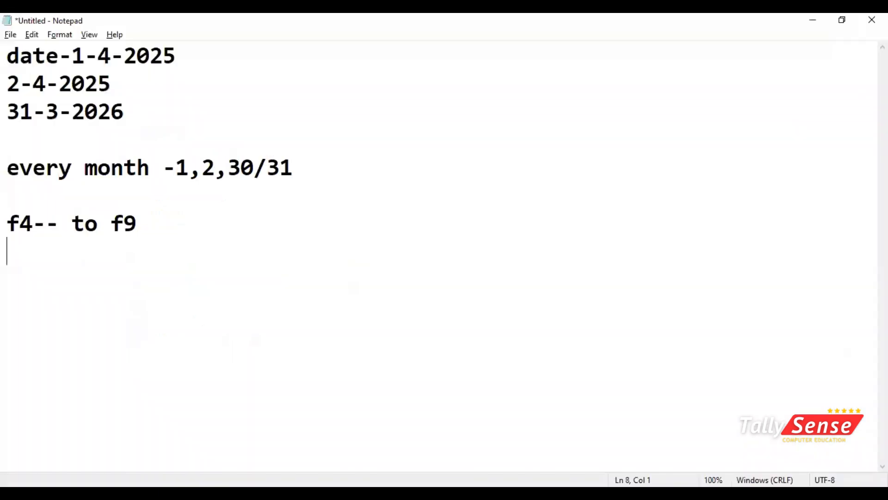
pyautogui.press('Return')
pyautogui.write('f4-c')
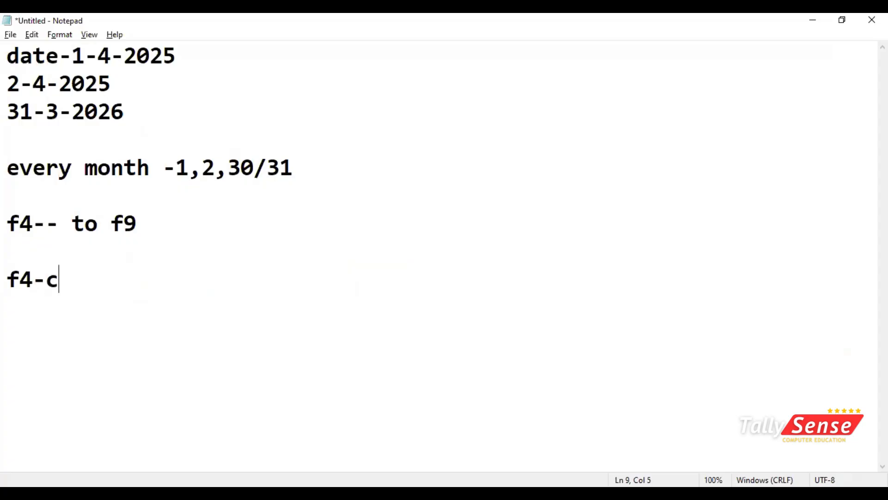
pyautogui.write('ontr')
pyautogui.press('BackSpace')
pyautogui.write('a')
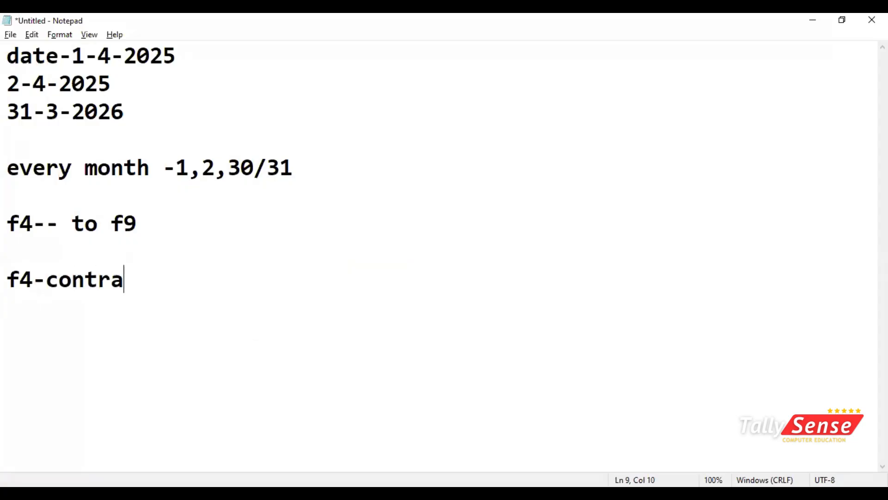
pyautogui.write(' vouch')
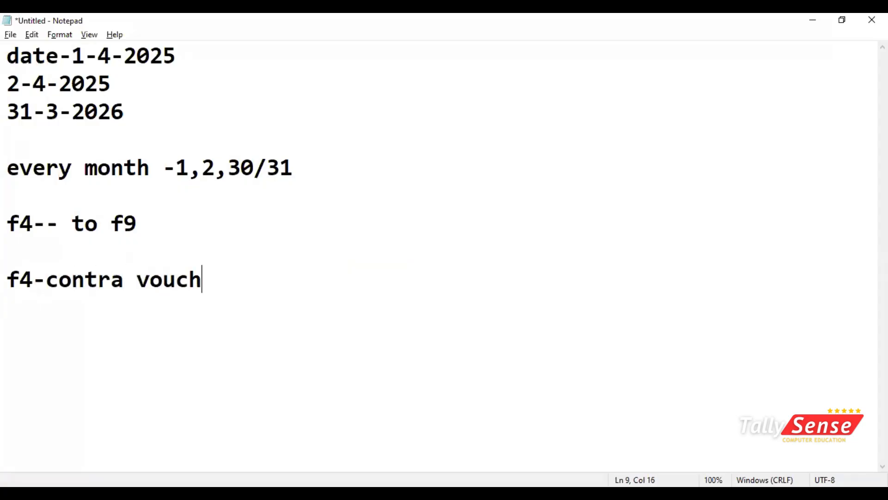
pyautogui.write('er-self ')
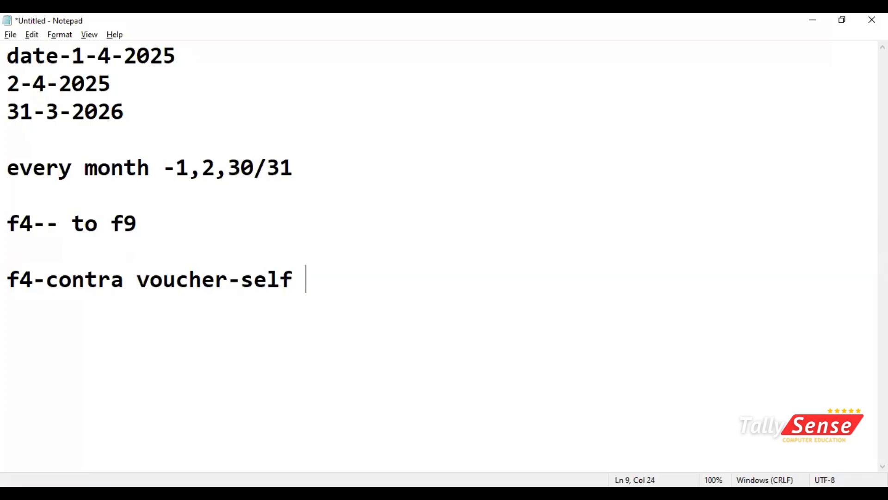
pyautogui.write('banking')
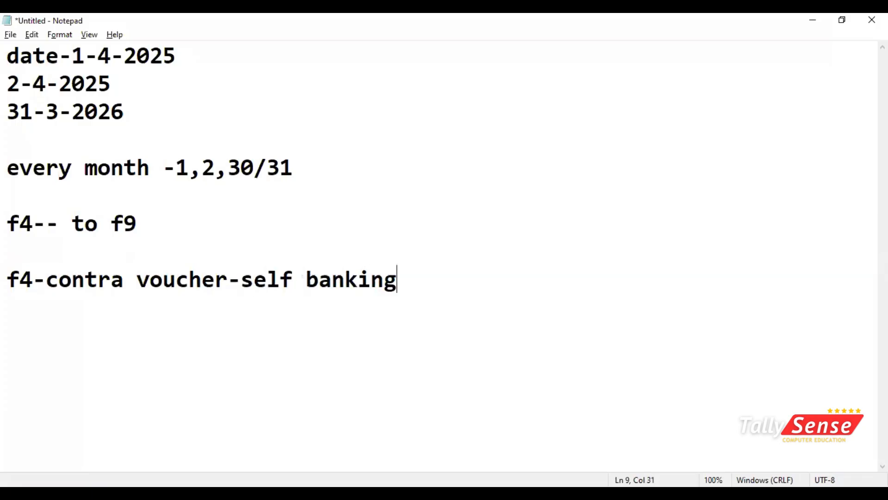
pyautogui.write('ggg')
pyautogui.press('Return')
pyautogui.press('BackSpace')
pyautogui.press('BackSpace')
pyautogui.press('BackSpace')
pyautogui.press('BackSpace')
# Below the contra voucher line, add "depoist" and "widthdraw" on separate lines.
pyautogui.press('Return')
pyautogui.write('depoist')
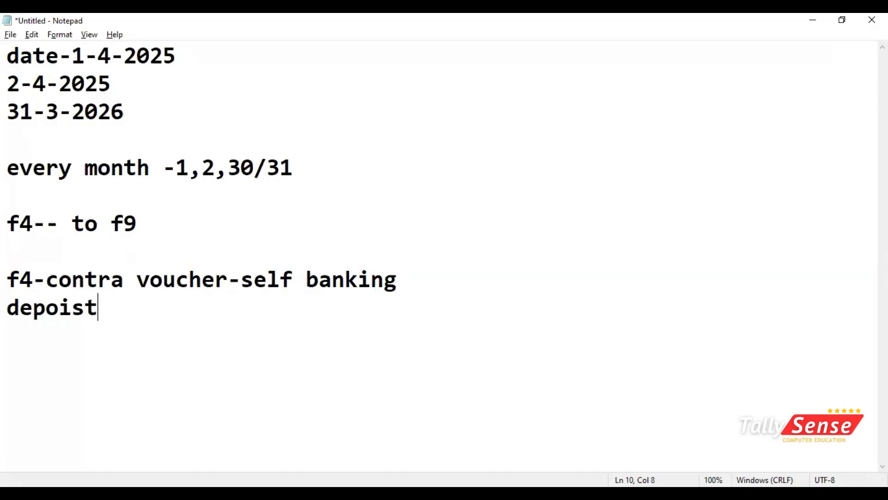
pyautogui.press('Return')
pyautogui.write('Widt')
pyautogui.press('BackSpace')
pyautogui.press('BackSpace')
pyautogui.write('dthdraw')
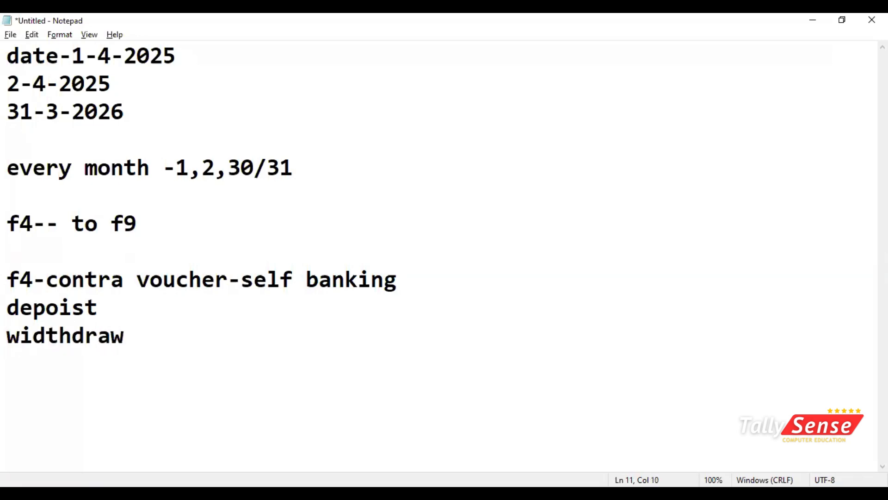
# Shorten the withdrawal line to "widthdr." and add "transfer" on the line below it.
pyautogui.press('BackSpace')
pyautogui.press('BackSpace')
pyautogui.press('BackSpace')
pyautogui.press('BackSpace')
pyautogui.press('BackSpace')
pyautogui.press('BackSpace')
pyautogui.press('BackSpace')
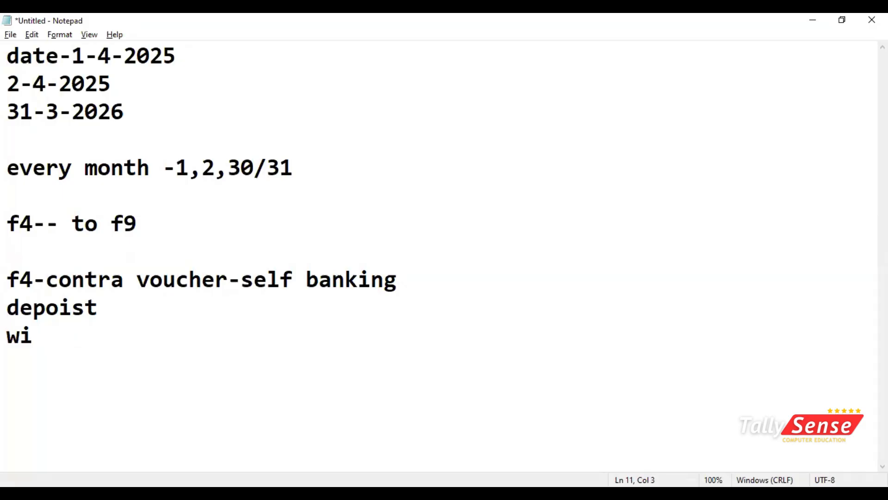
pyautogui.write('dthr')
pyautogui.press('BackSpace')
pyautogui.write('d')
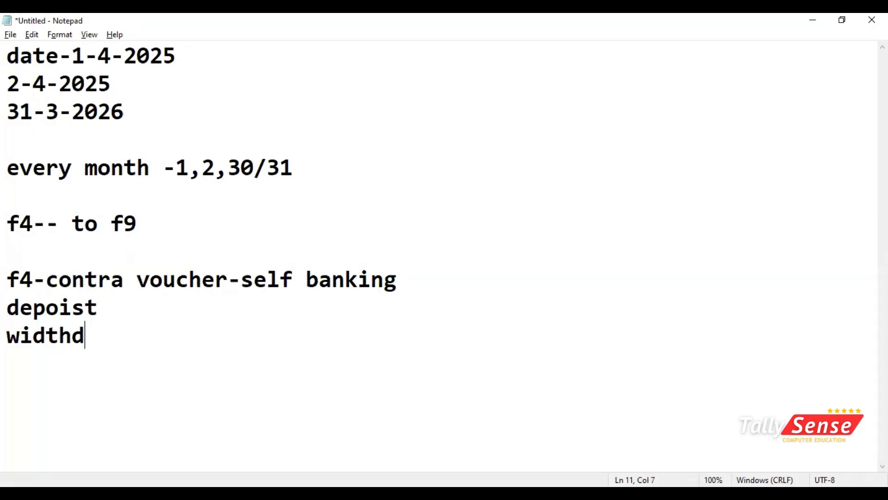
pyautogui.write('r.')
pyautogui.press('Return')
pyautogui.write('transfer')
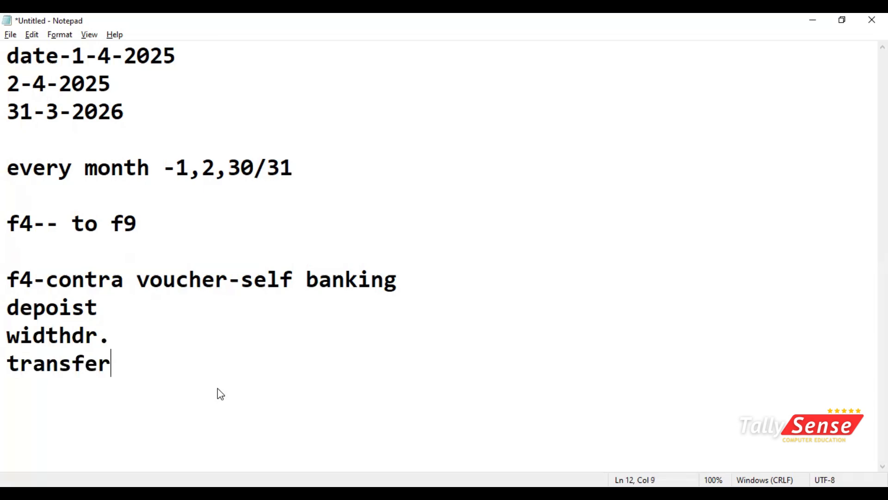
# Switch to TallyPrime to view the Contra voucher screen and its Change Mode option.
pyautogui.press('alt')
pyautogui.press('alt')
pyautogui.hotkey('alt', 'Tab')
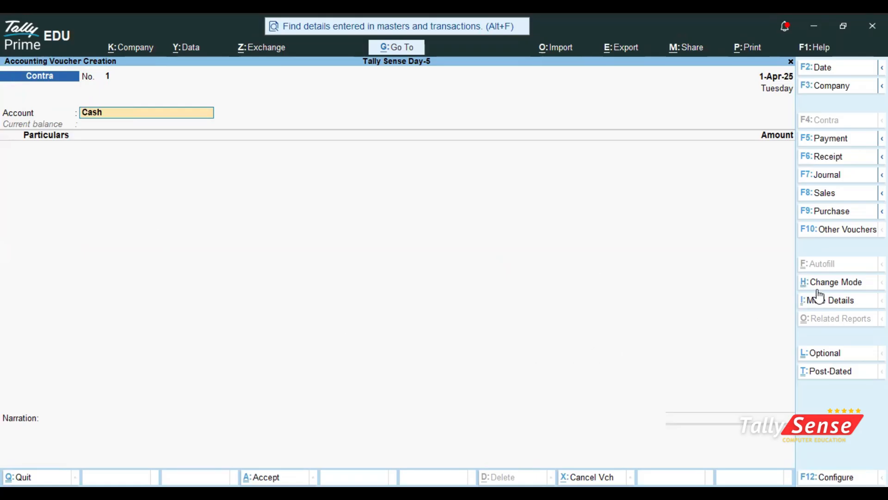
pyautogui.press('ctrl')
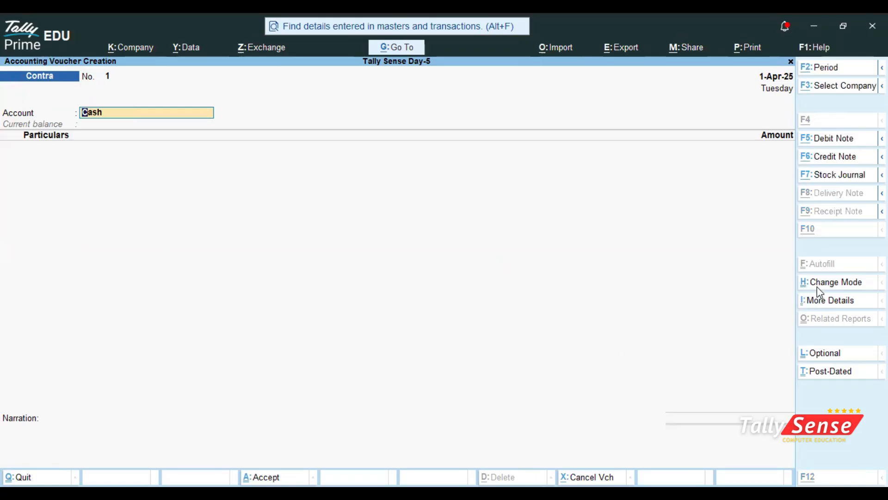
# Back in the Notepad notes, add the line "single entry-cash /bank" below "transfer", separated by a blank line.
pyautogui.hotkey('alt', 'Tab')
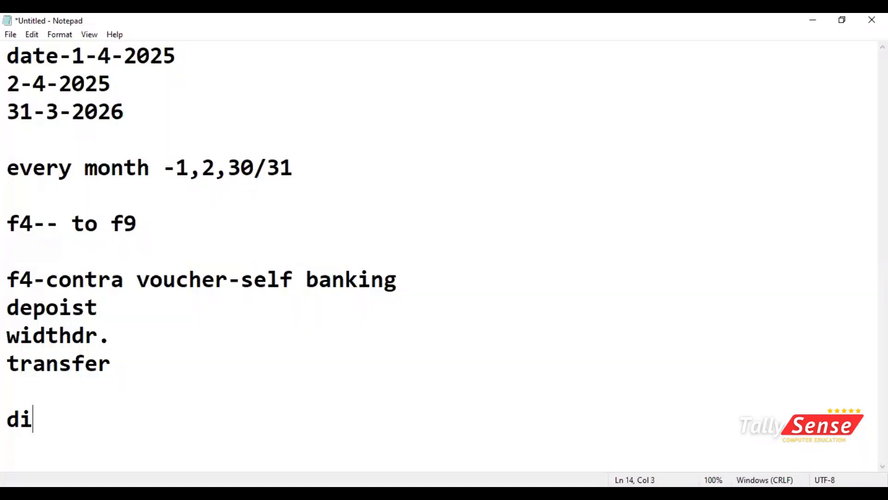
pyautogui.write('ngk')
pyautogui.press('BackSpace')
pyautogui.press('BackSpace')
pyautogui.press('BackSpace')
pyautogui.press('BackSpace')
pyautogui.press('BackSpace')
pyautogui.write('single ')
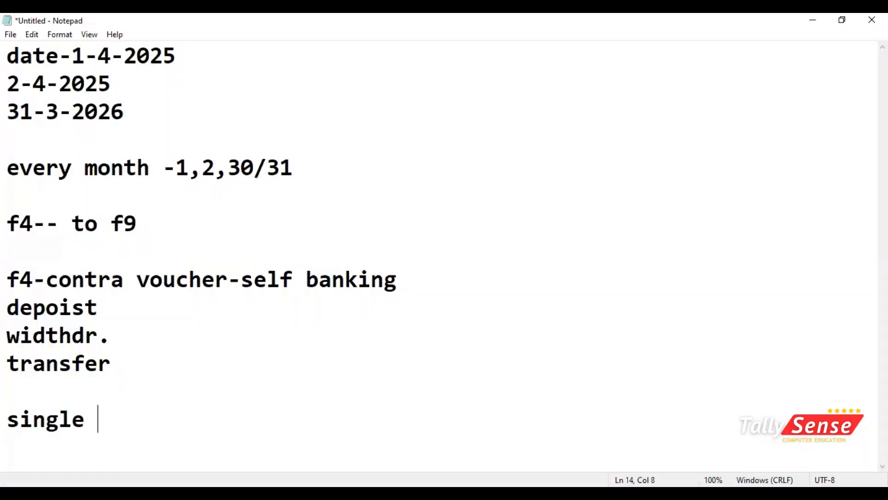
pyautogui.write('entry-')
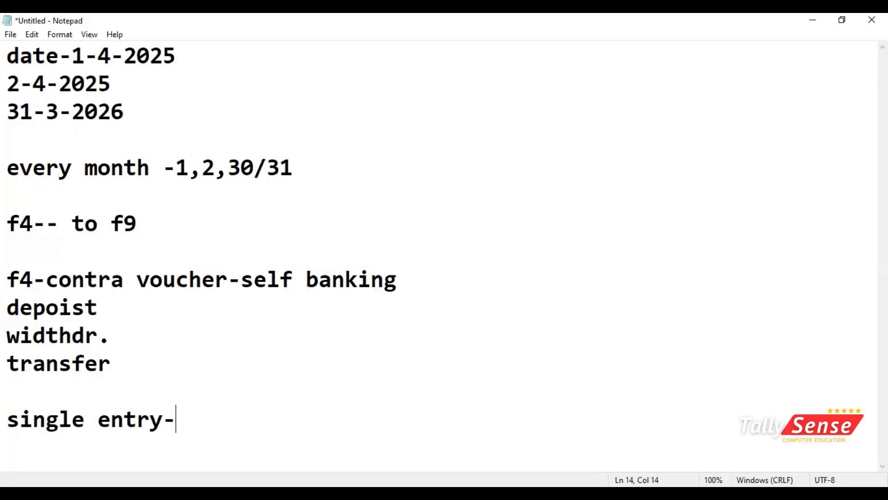
pyautogui.write('cash ')
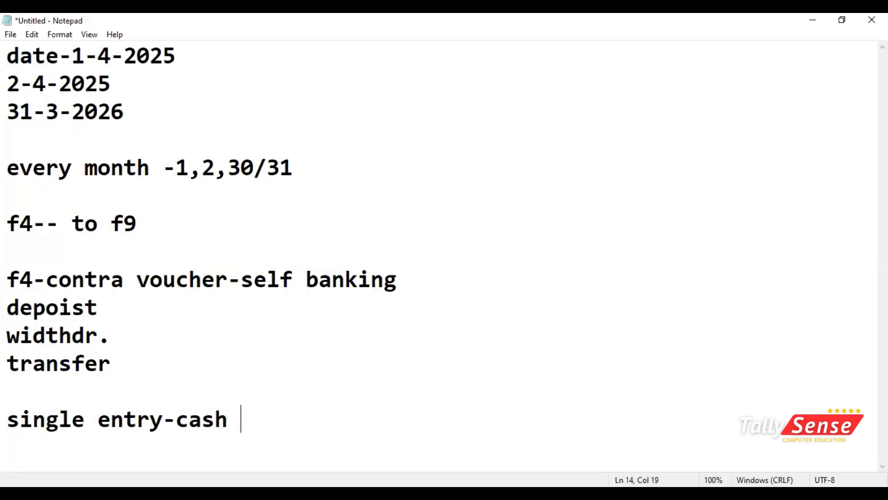
pyautogui.write('/bank')
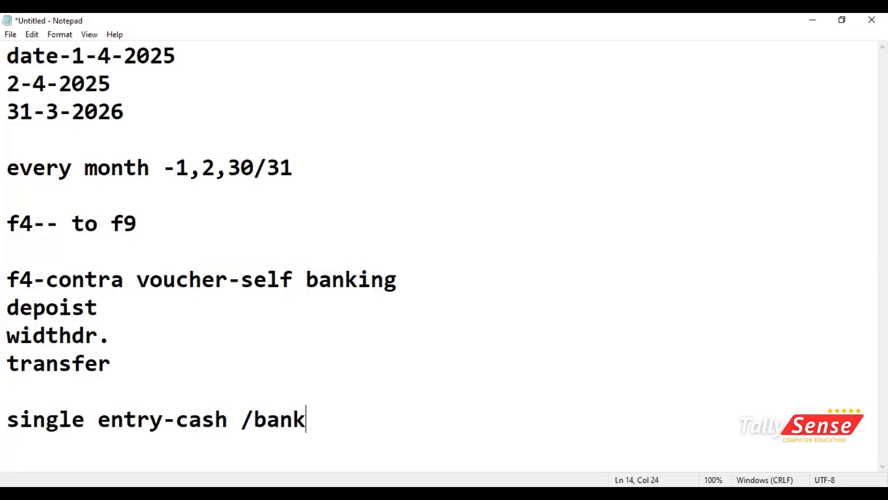
# Add the line "double entry-to / by //cr/dr" below the single entry line in the notes.
pyautogui.press('Return')
pyautogui.write('de')
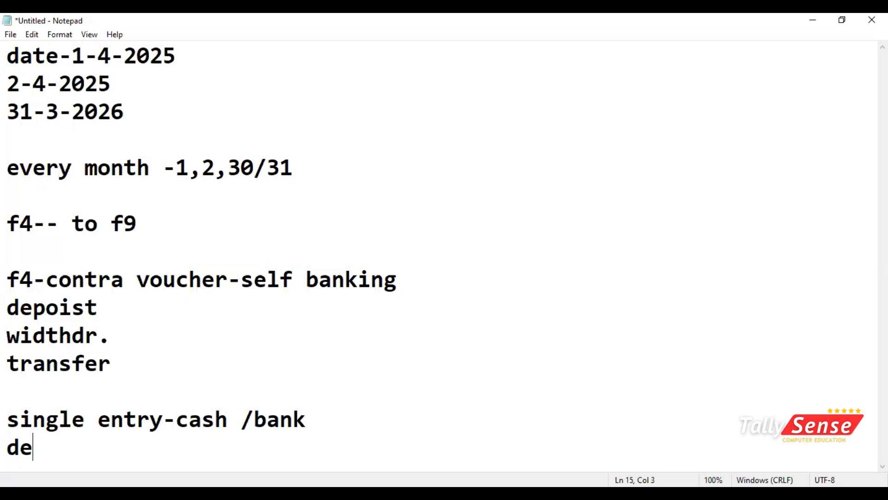
pyautogui.press('BackSpace')
pyautogui.write('ouble ent')
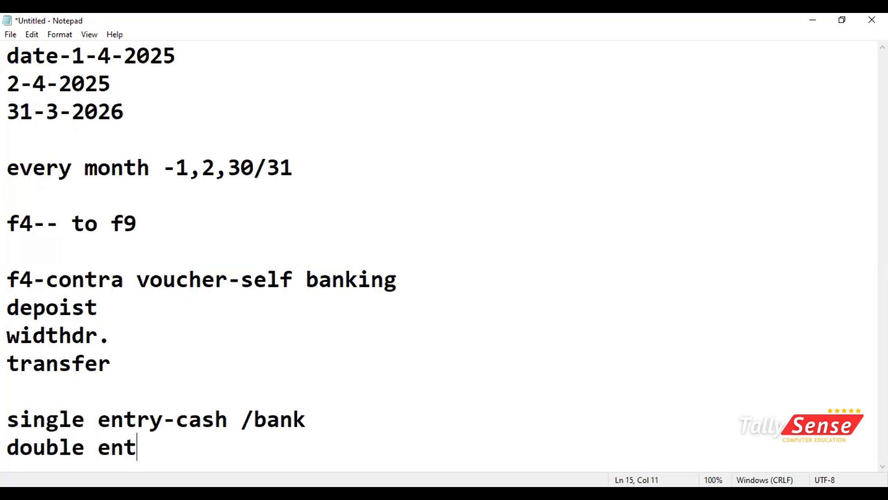
pyautogui.write('ry-to /')
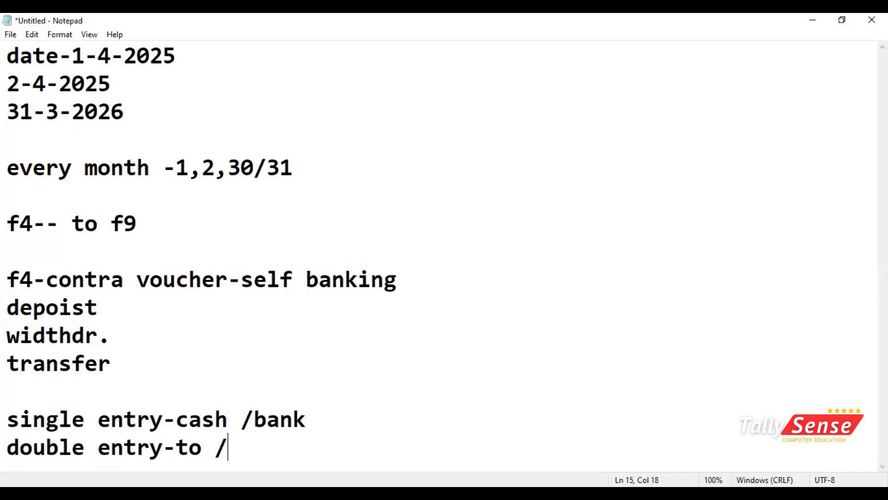
pyautogui.write(' by /')
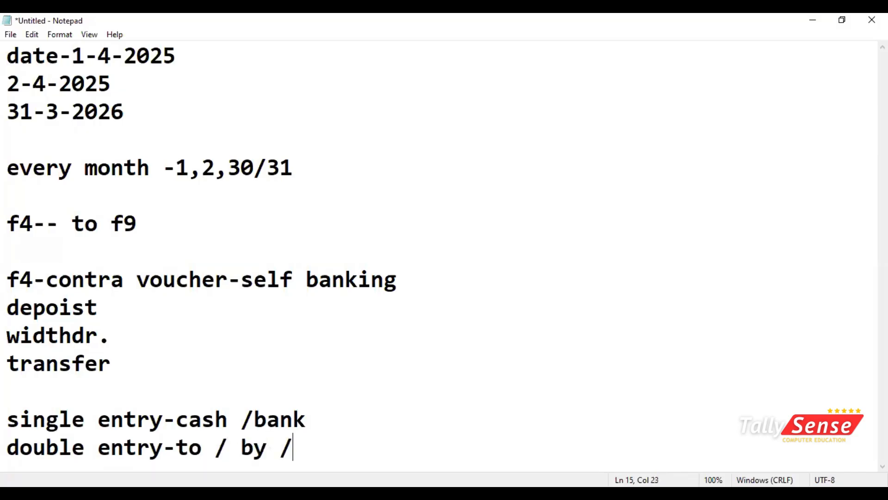
pyautogui.write('/cr/')
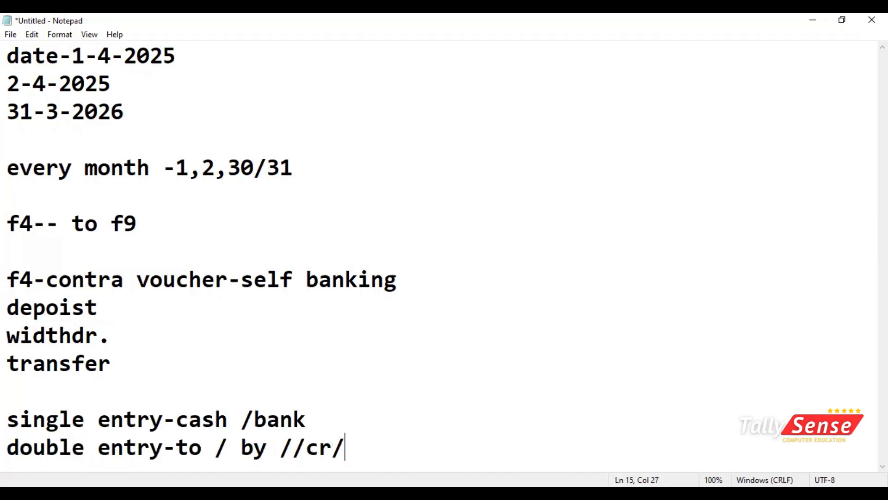
pyautogui.write('dr')
# Switch to TallyPrime and change the Contra voucher's mode to Double Entry.
pyautogui.hotkey('alt', 'Tab')
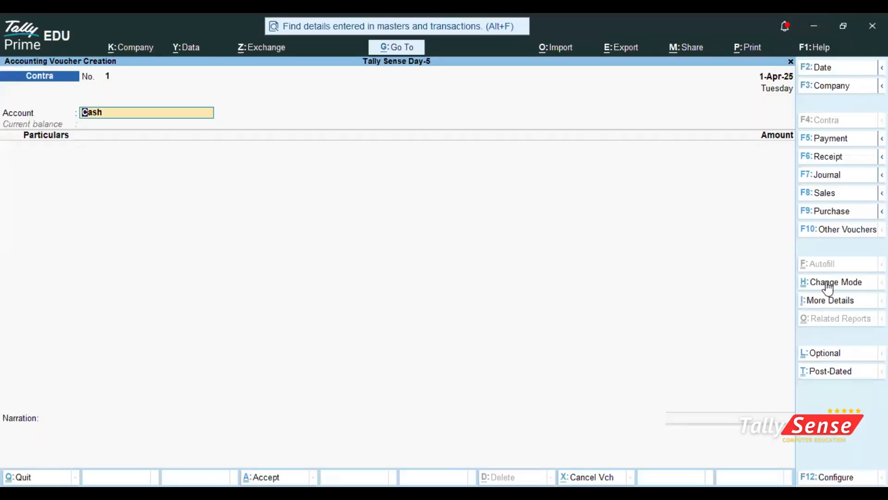
pyautogui.click(827, 286)
pyautogui.press('Up')
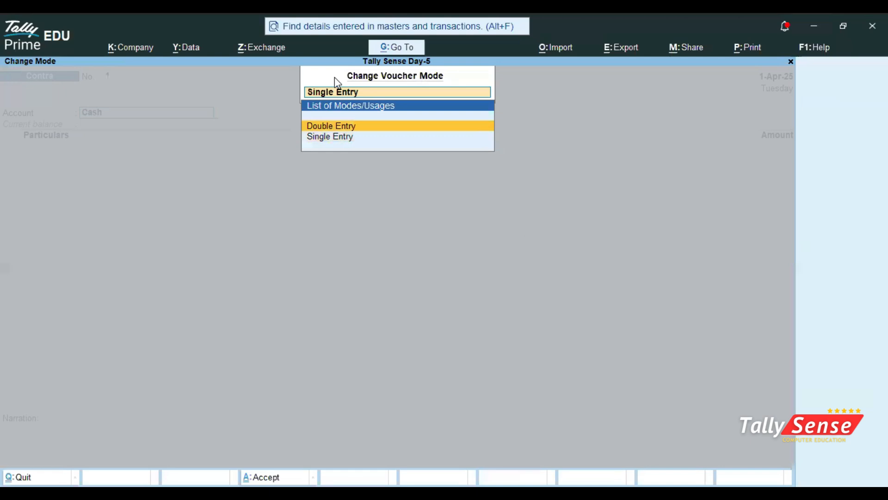
pyautogui.click(334, 127)
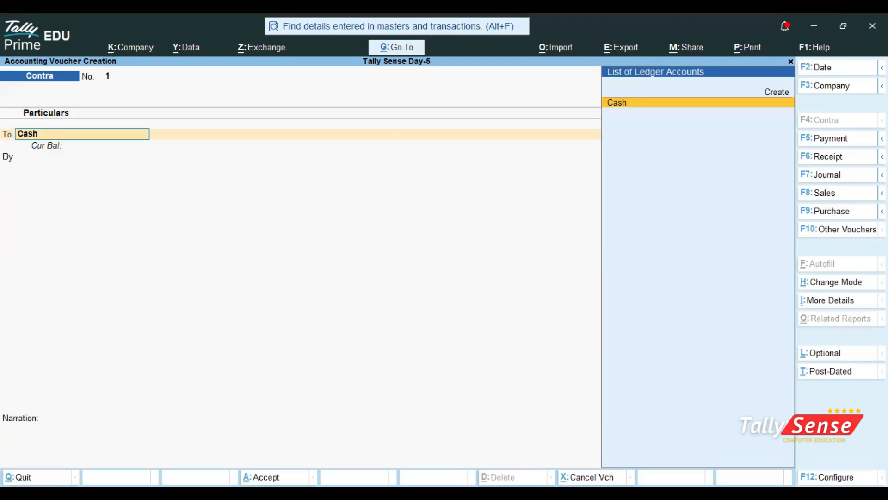
# Configure the voucher to use Cr/Dr instead of To/By during voucher entry and accept the configuration.
pyautogui.press('F12')
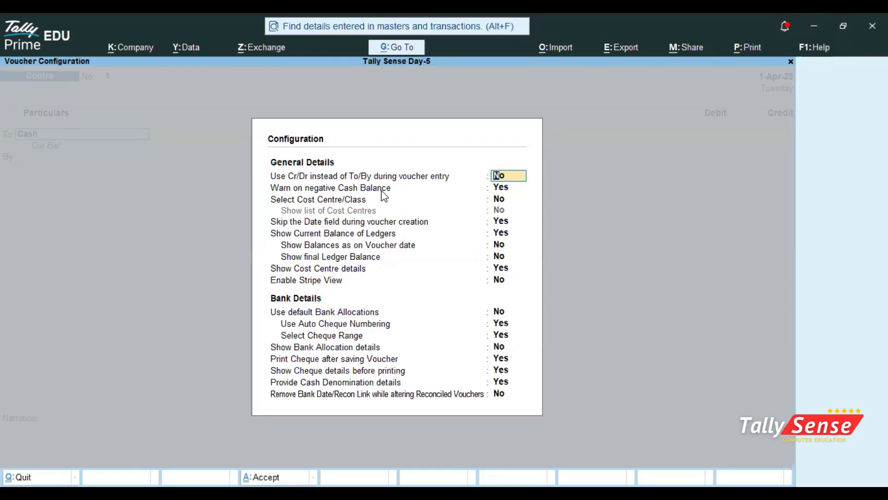
pyautogui.write('y')
pyautogui.press('Return')
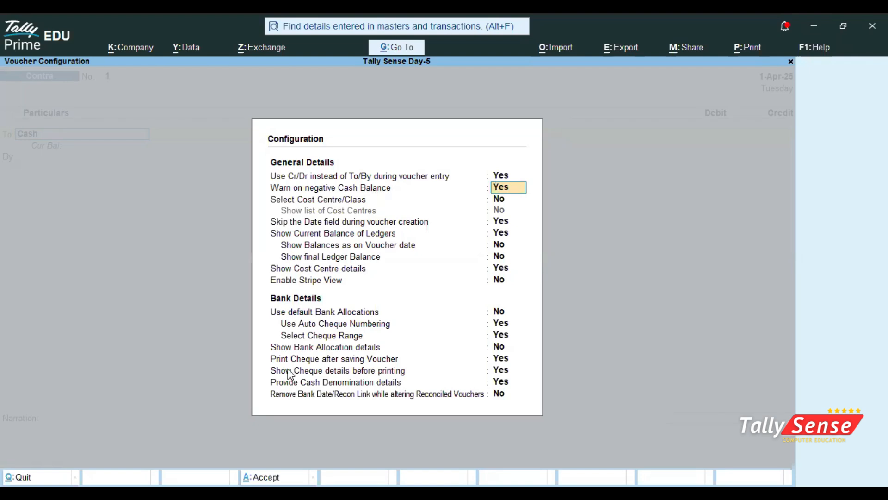
pyautogui.click(276, 476)
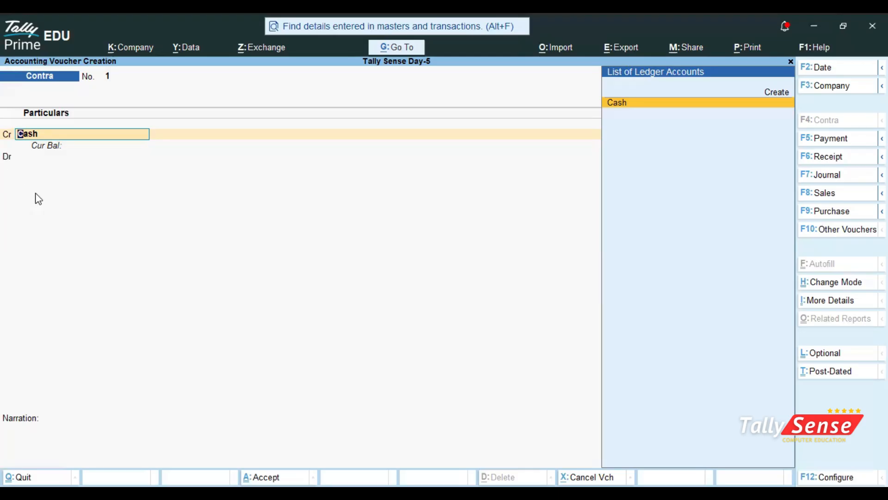
# Return to the Notepad notes and review the "self banking" description and the three contra voucher uses by highlighting them.
pyautogui.press('alt')
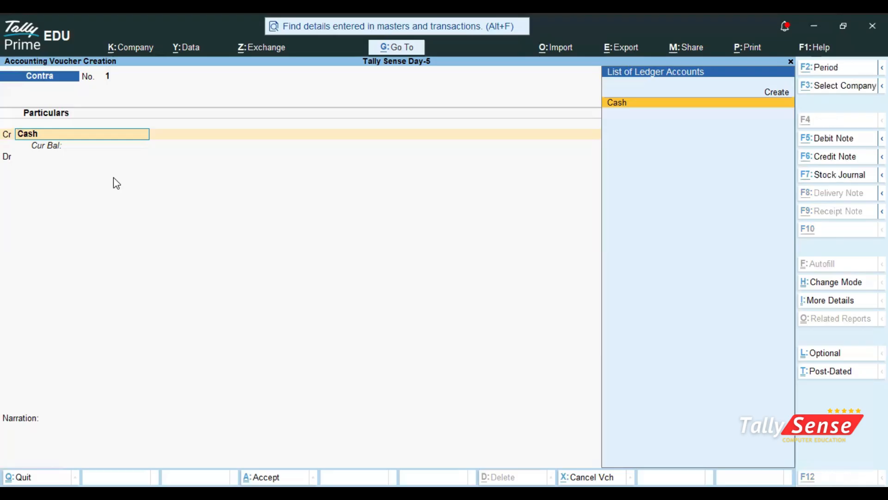
pyautogui.hotkey('alt', 'Tab')
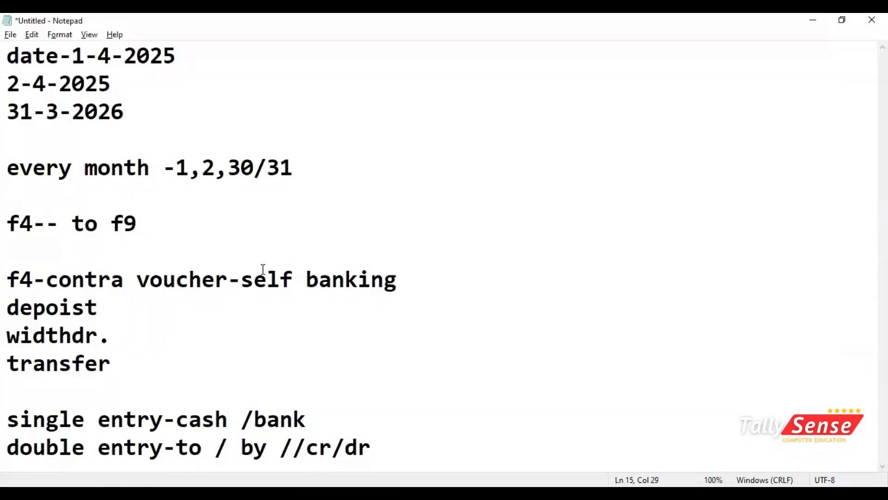
pyautogui.moveTo(241, 279); pyautogui.dragTo(402, 287)
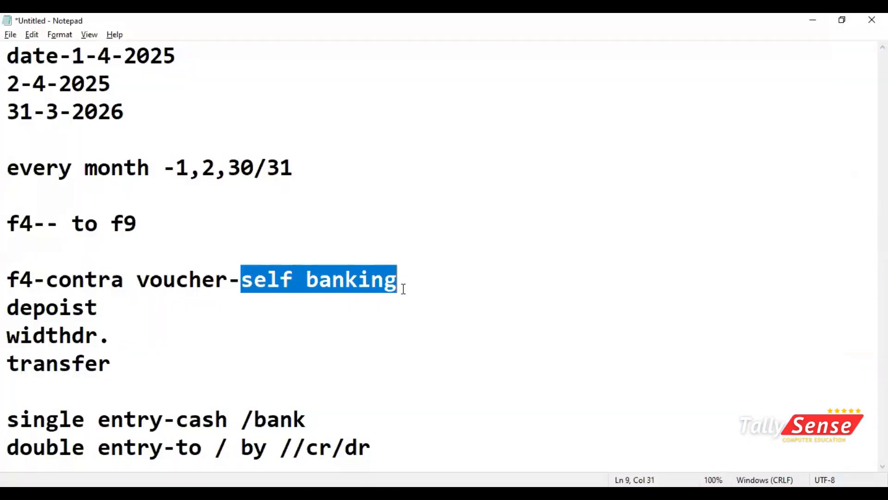
pyautogui.click(402, 287)
pyautogui.moveTo(242, 280); pyautogui.dragTo(407, 288)
pyautogui.moveTo(7, 307); pyautogui.dragTo(113, 375)
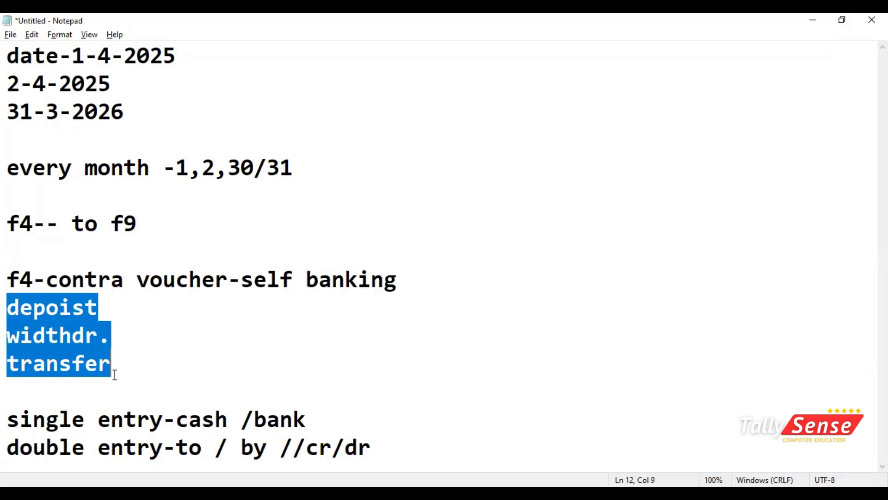
# Extend the transfer line in the notes with "f.d/ r.d/ o.d/loan".
pyautogui.click(115, 371)
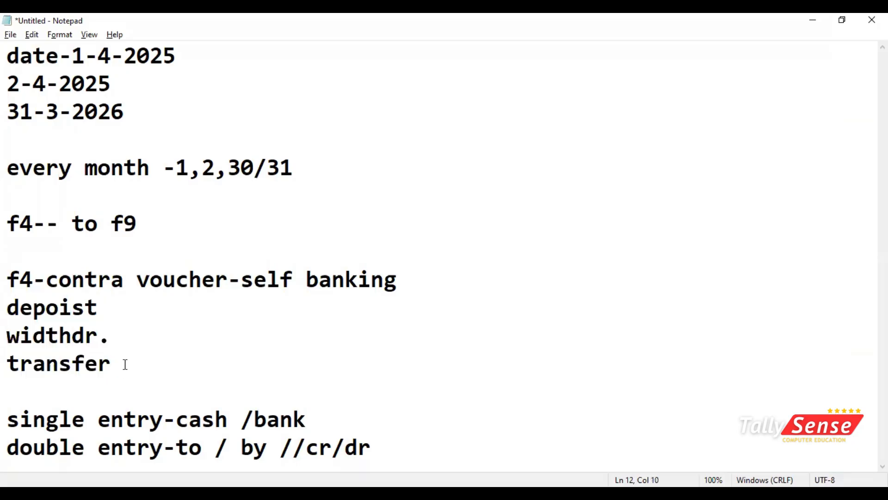
pyautogui.write('f.d/.')
pyautogui.press('BackSpace')
pyautogui.write('m')
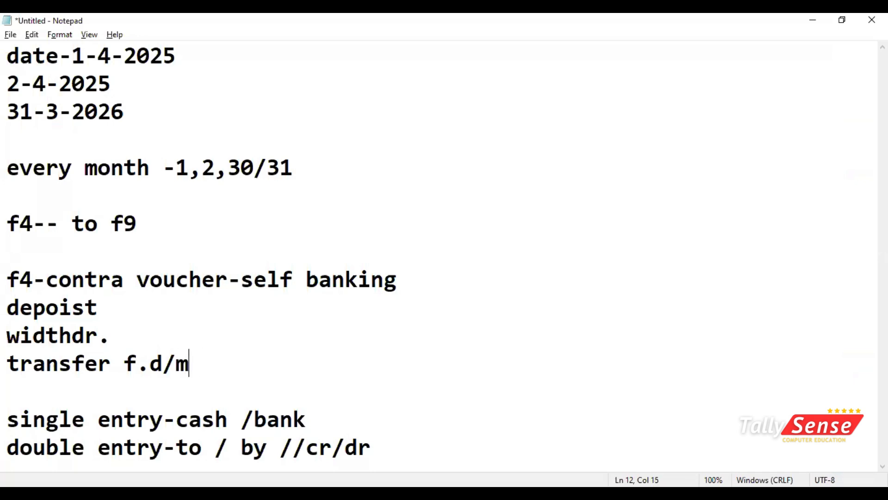
pyautogui.press('BackSpace')
pyautogui.write('r.d/ ')
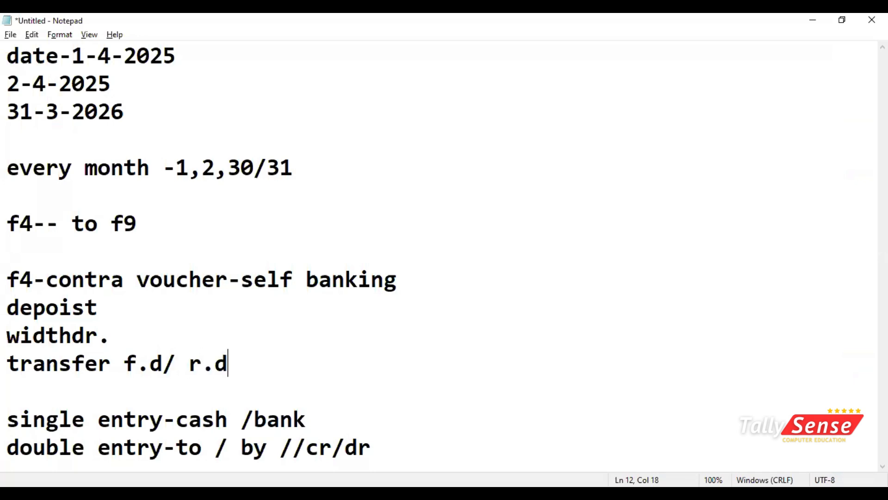
pyautogui.write('o.d/')
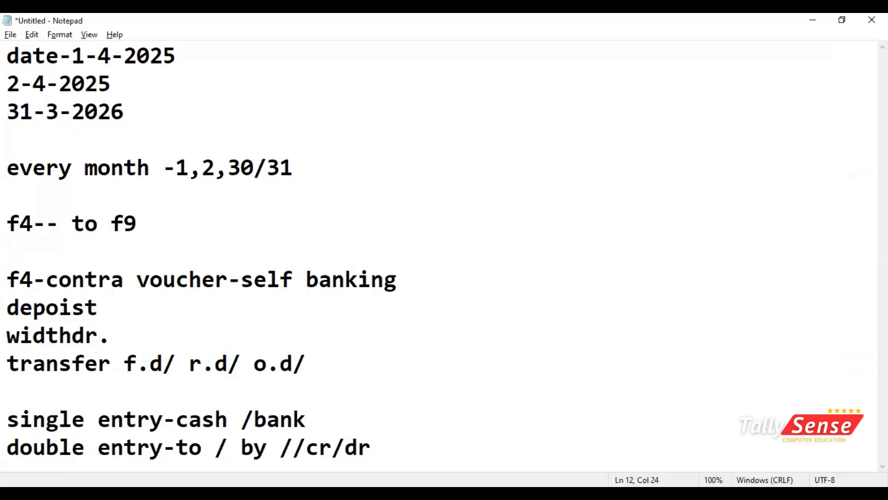
pyautogui.write('loan')
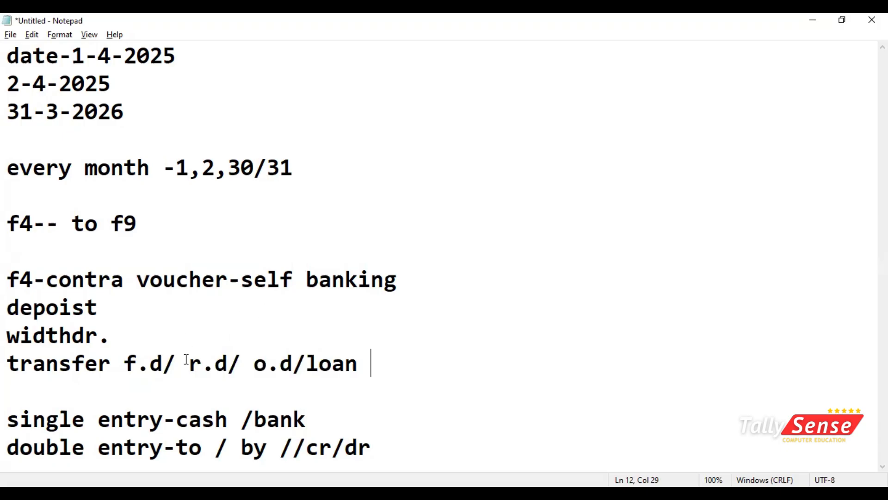
# Highlight the contra uses, switch to TallyPrime and compare the Journal voucher's ledger list with that of the Contra voucher.
pyautogui.moveTo(6, 306); pyautogui.dragTo(72, 363)
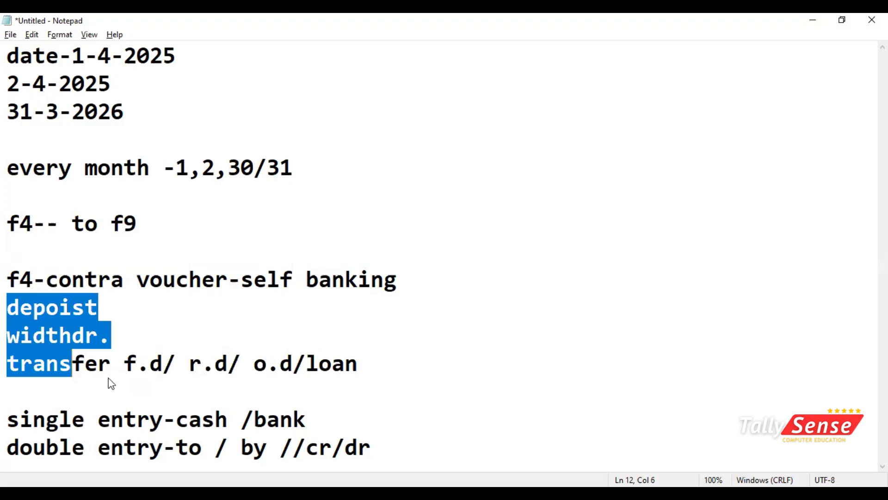
pyautogui.hotkey('alt', 'Tab')
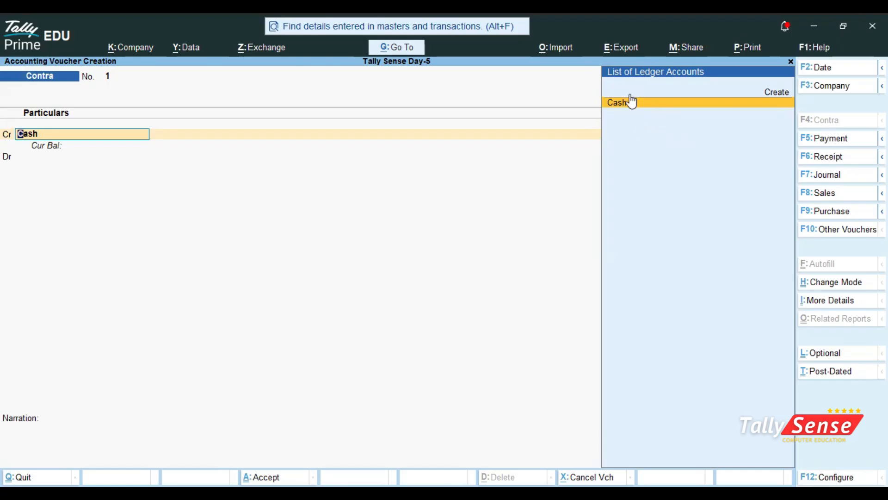
pyautogui.click(838, 178)
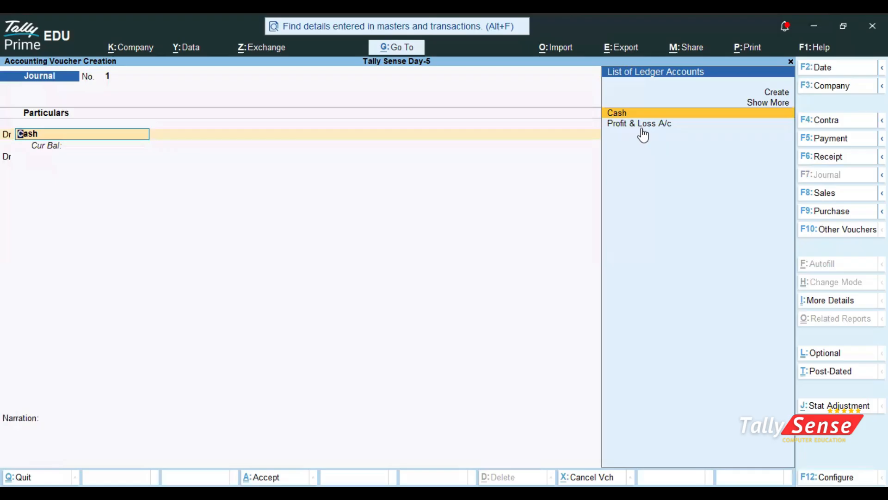
pyautogui.click(827, 124)
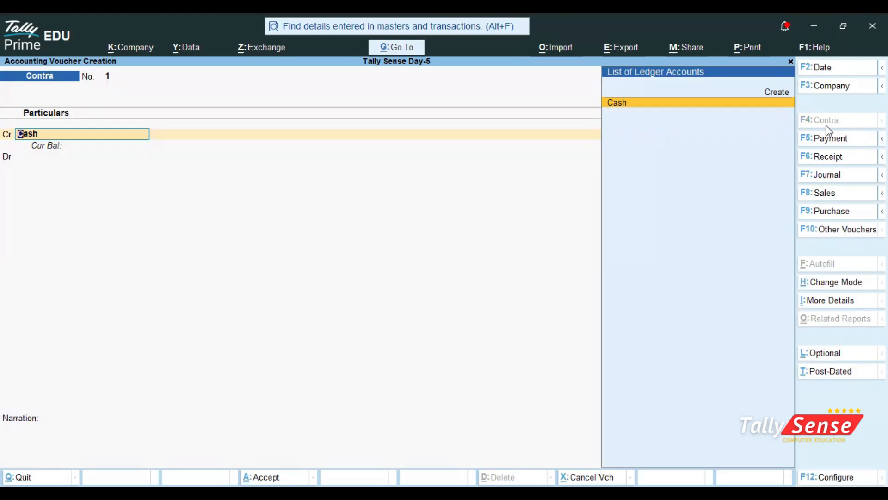
# Credit the Cash ledger with 50,000 in the Contra voucher and continue to the debit line.
pyautogui.press('Return')
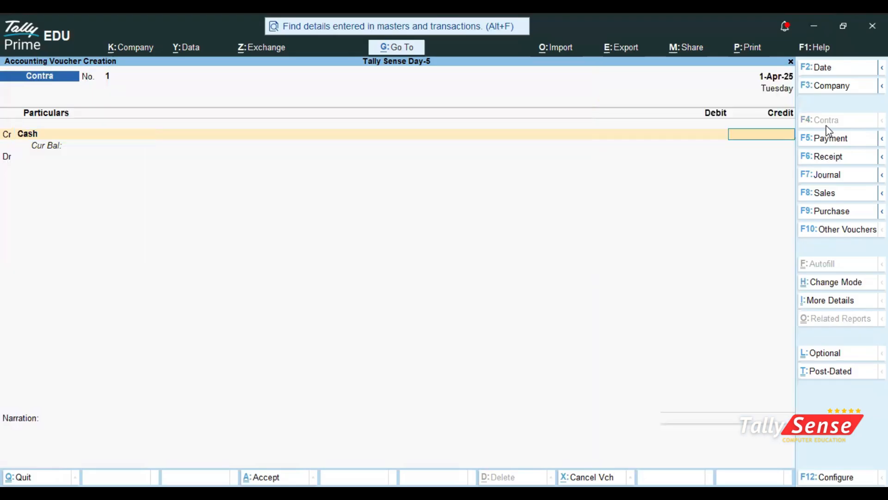
pyautogui.write('50000')
pyautogui.press('Return')
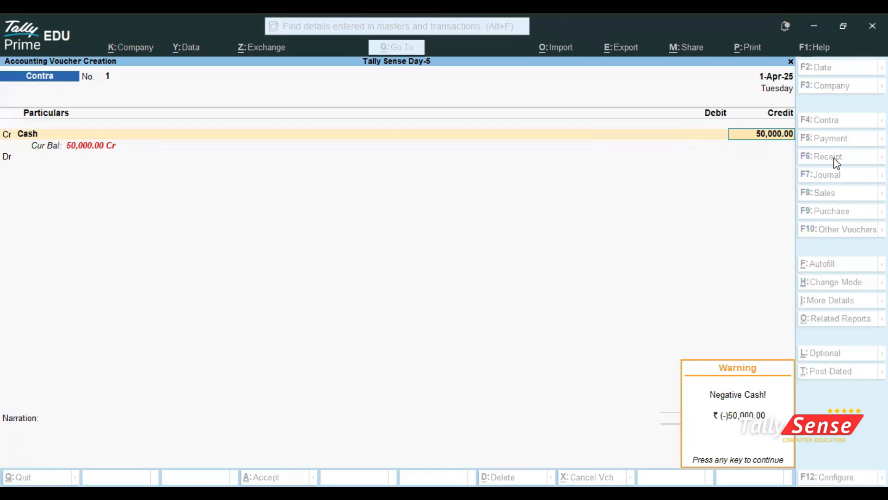
pyautogui.press('Return')
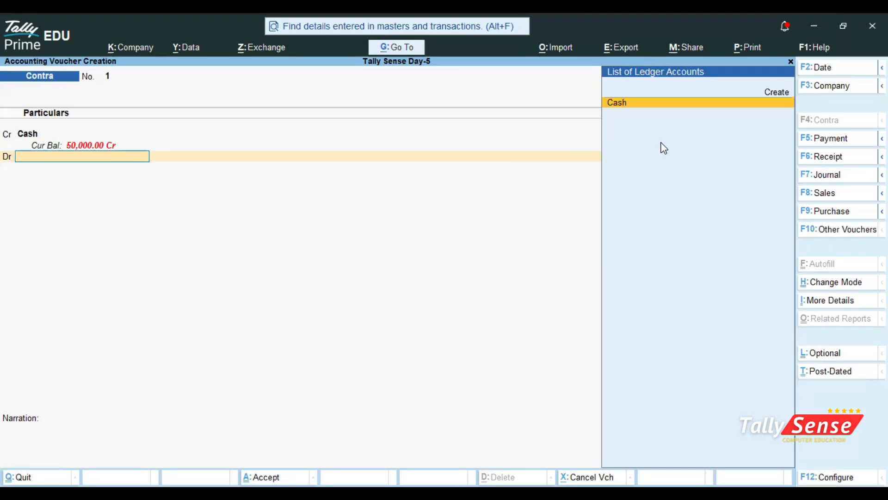
# Start a new ledger from the voucher's debit line, name it "Yes Bank", leave the alias blank and move on to its group.
pyautogui.press('Up')
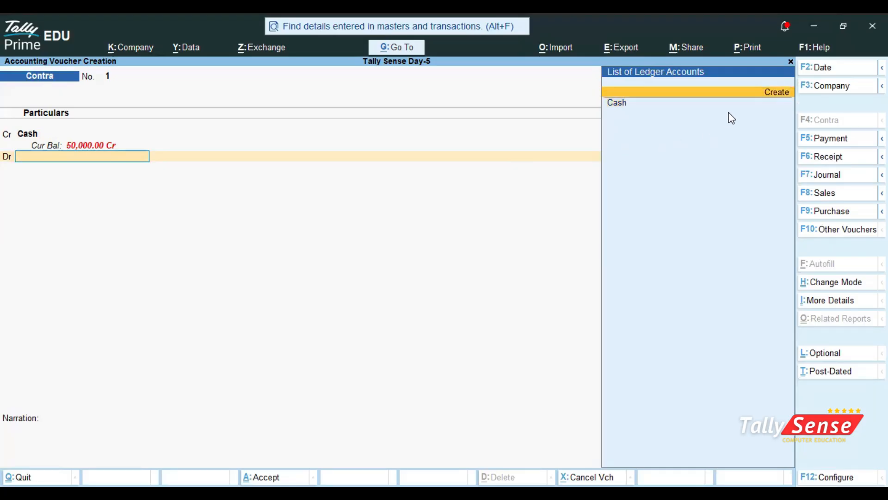
pyautogui.click(785, 92)
pyautogui.write('Ye')
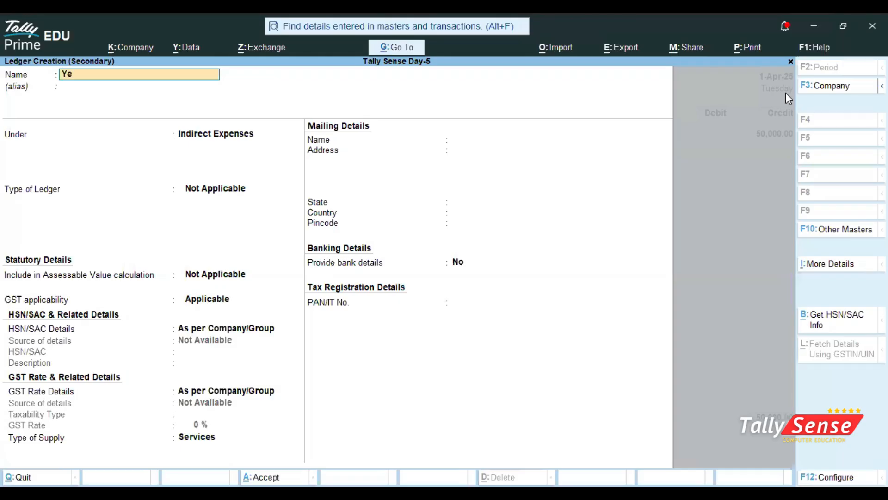
pyautogui.write('s Bank')
pyautogui.press('Return')
pyautogui.press('Return')
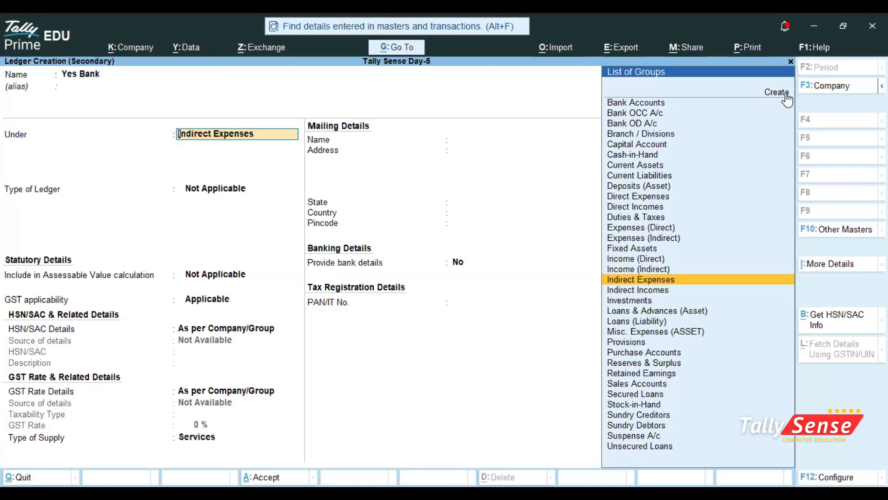
# Switch to the Ledger Creation PDF in the browser and examine the ledger names and groups in Practicals 1 to 4.
pyautogui.press('alt')
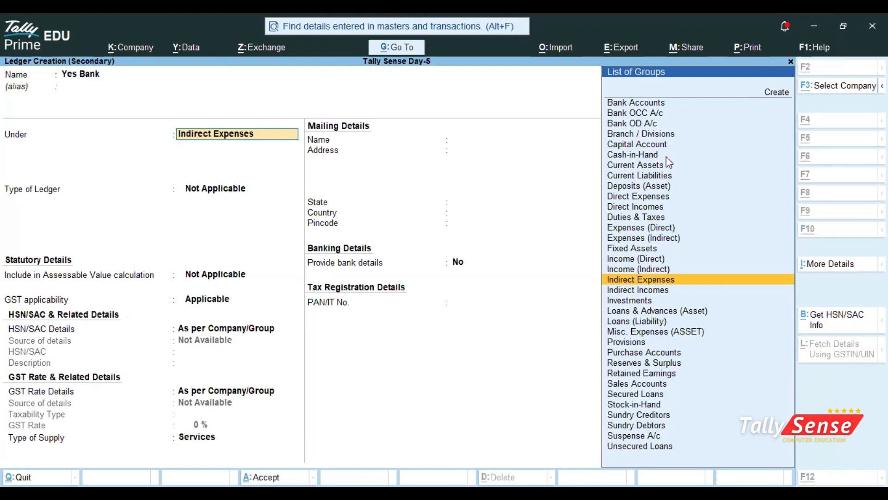
pyautogui.hotkey('alt', 'Tab')
pyautogui.scroll(-20, 391, 273)
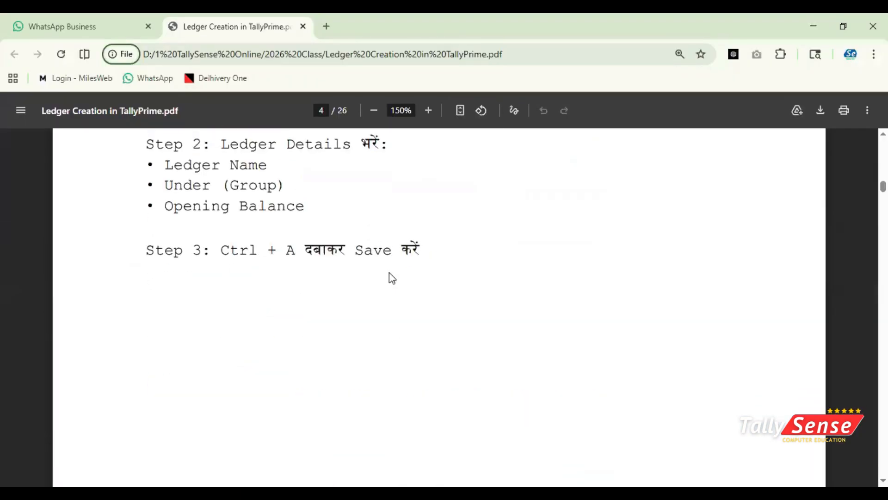
pyautogui.scroll(-12, 391, 268)
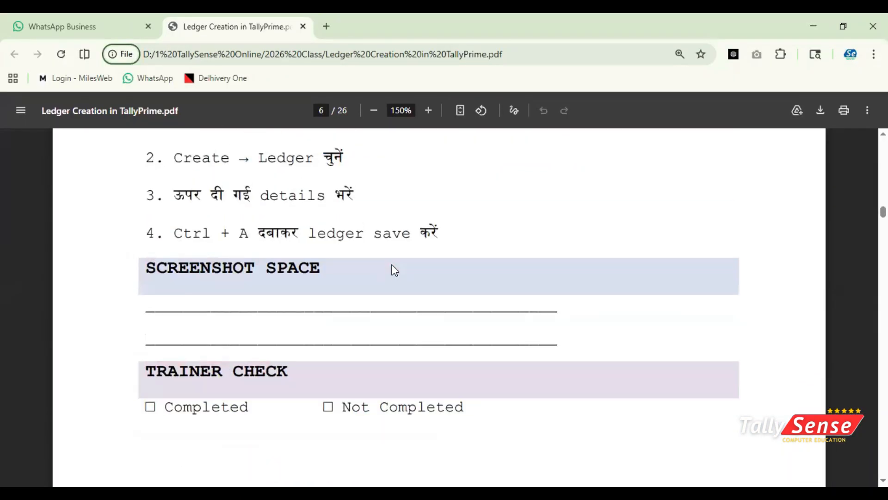
pyautogui.scroll(3, 303, 273)
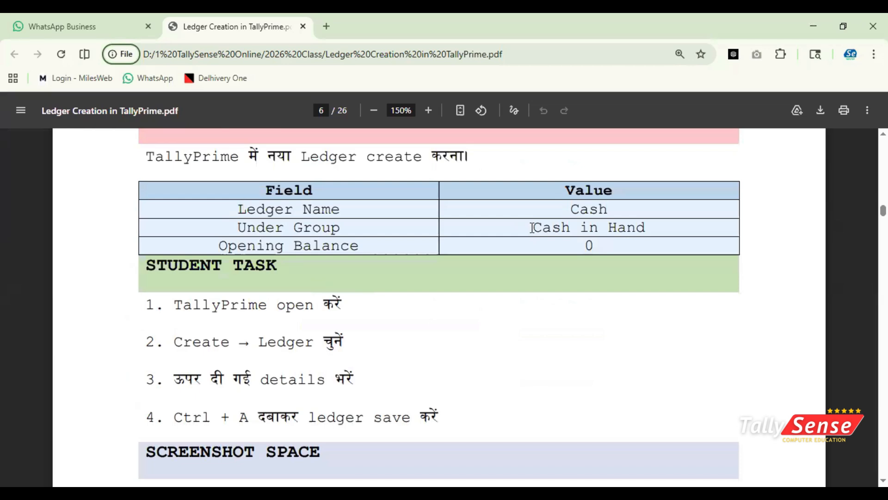
pyautogui.scroll(-10, 564, 232)
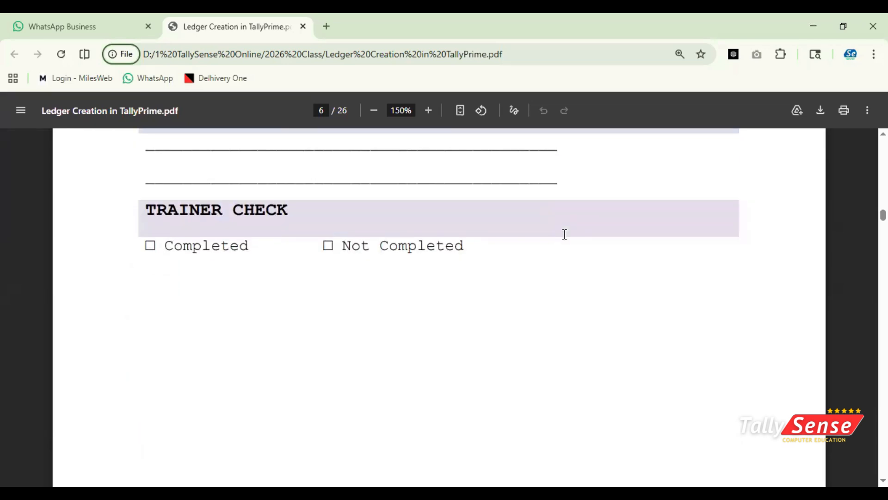
pyautogui.scroll(-8, 564, 234)
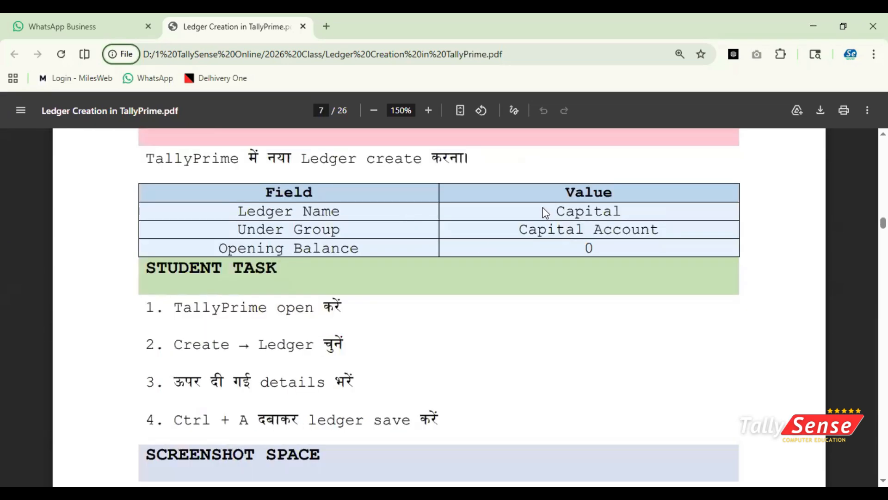
pyautogui.moveTo(530, 223); pyautogui.dragTo(638, 241)
pyautogui.scroll(-20, 562, 287)
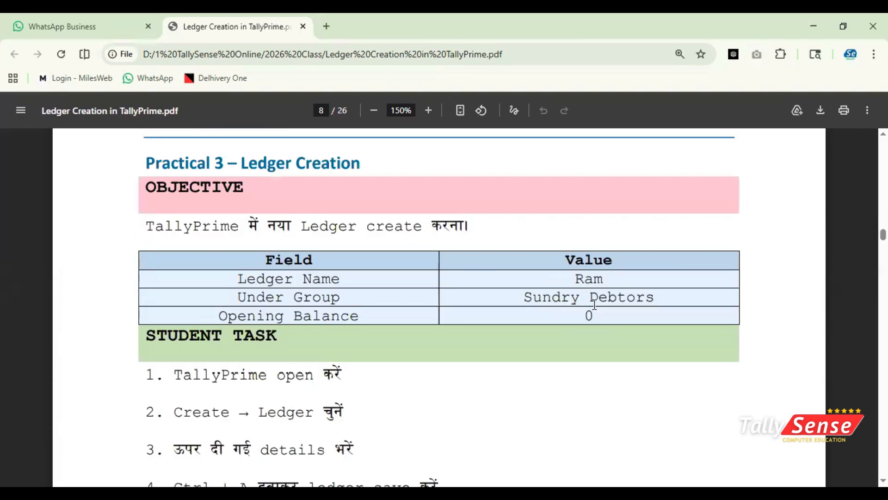
pyautogui.scroll(-4, 594, 309)
pyautogui.scroll(-15, 593, 309)
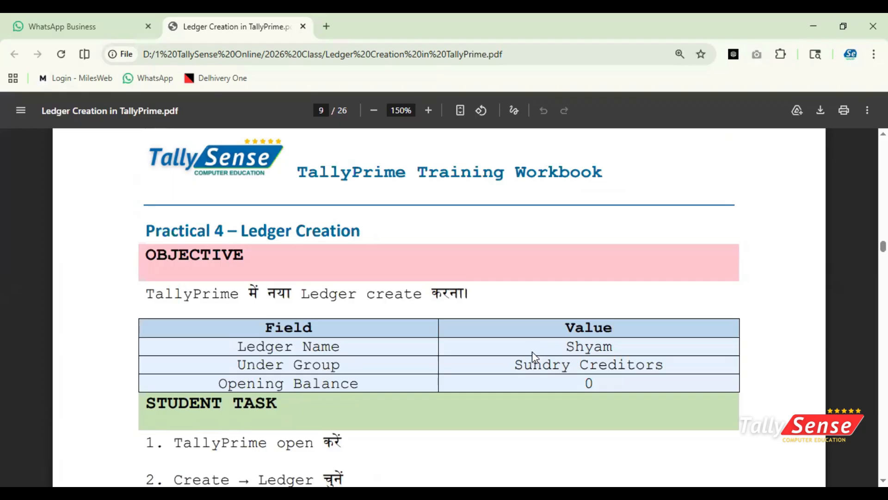
# Switch back to TallyPrime, place the Yes Bank ledger under the Bank Accounts group and save it without bank account details.
pyautogui.hotkey('alt', 'Tab')
pyautogui.press('Up')
pyautogui.press('Up')
pyautogui.press('Up')
pyautogui.press('Up')
pyautogui.press('Up')
pyautogui.press('Up')
pyautogui.press('Up')
pyautogui.press('Up')
pyautogui.press('Up')
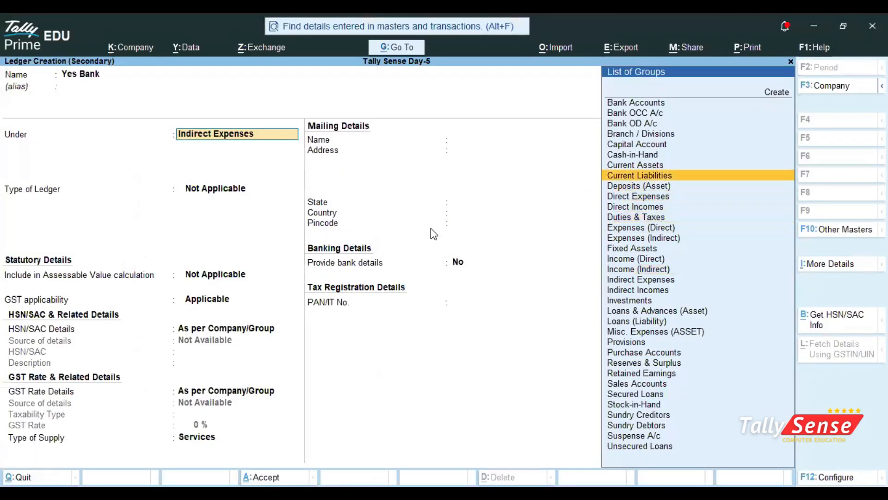
pyautogui.press('Up')
pyautogui.press('Up')
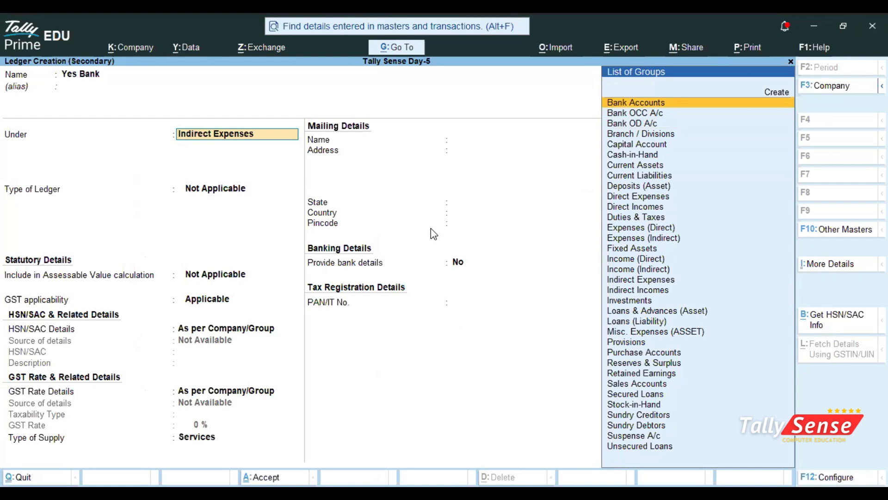
pyautogui.click(636, 103)
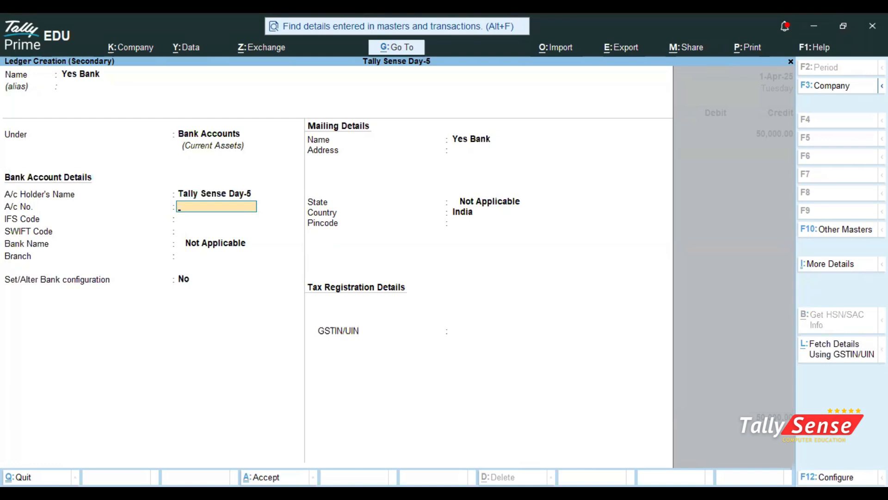
pyautogui.hotkey('ctrl', 'a')
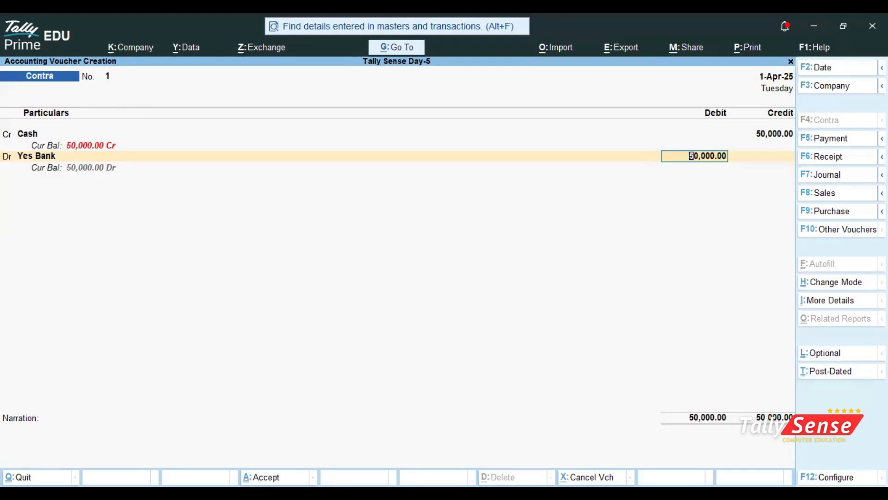
# Save the Yes Bank contra voucher and credit the Cash ledger with 20,000 in the next Contra voucher.
pyautogui.click(261, 477)
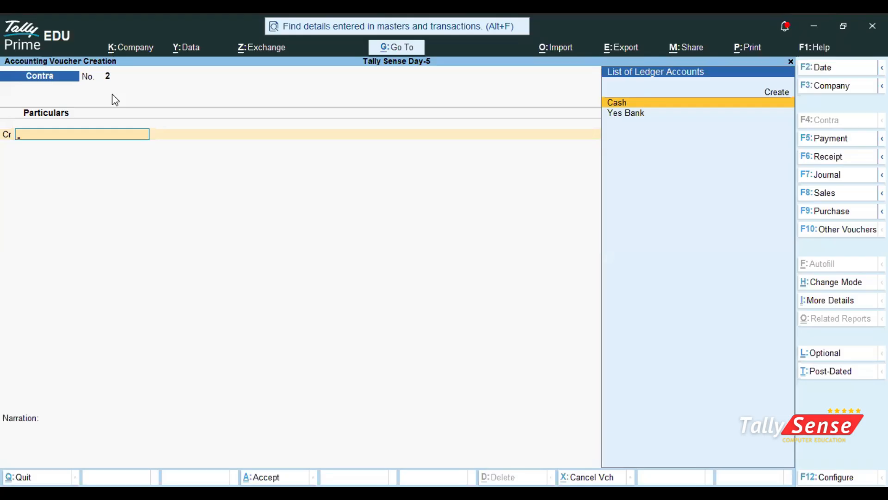
pyautogui.click(622, 105)
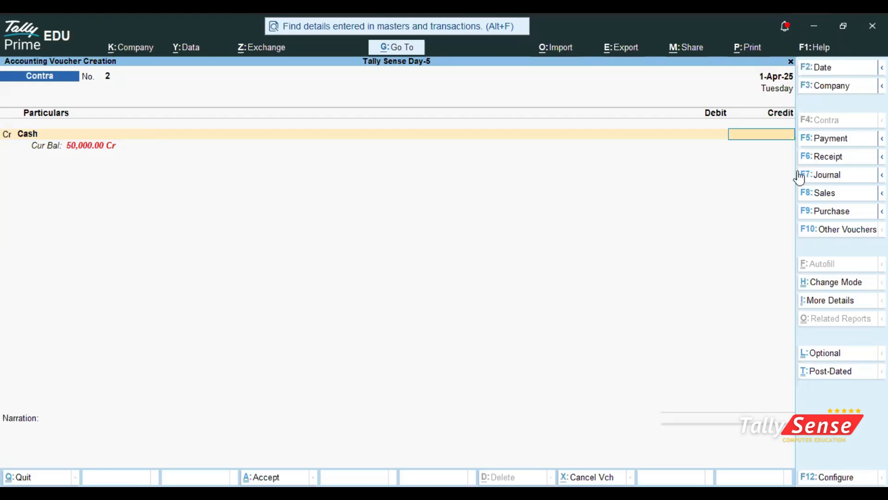
pyautogui.write('00020000')
pyautogui.press('Return')
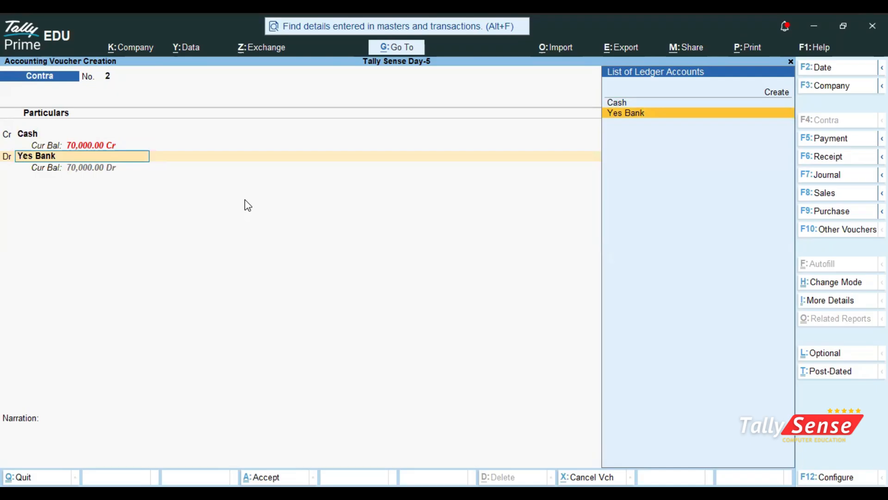
# Create a "Central Bank" ledger under Bank Accounts from the voucher's debit line, and save the 20,000 contra voucher debiting it.
pyautogui.press('Up')
pyautogui.press('Up')
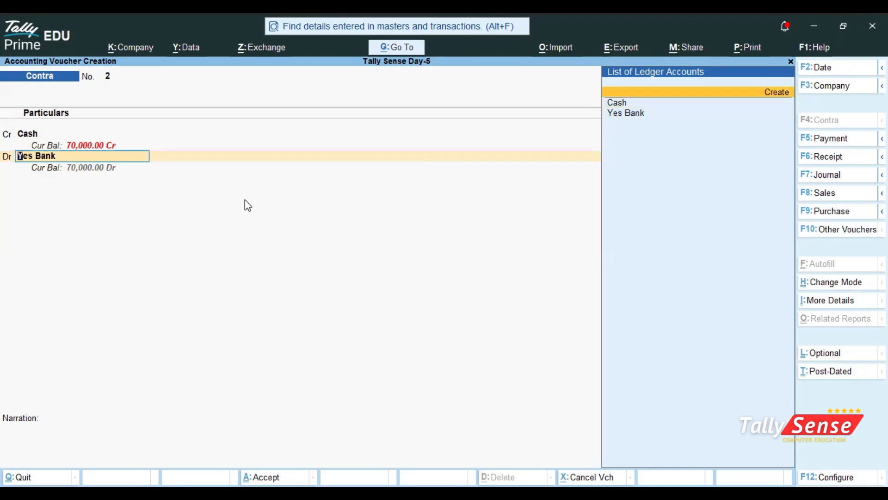
pyautogui.press('Return')
pyautogui.write('Centr')
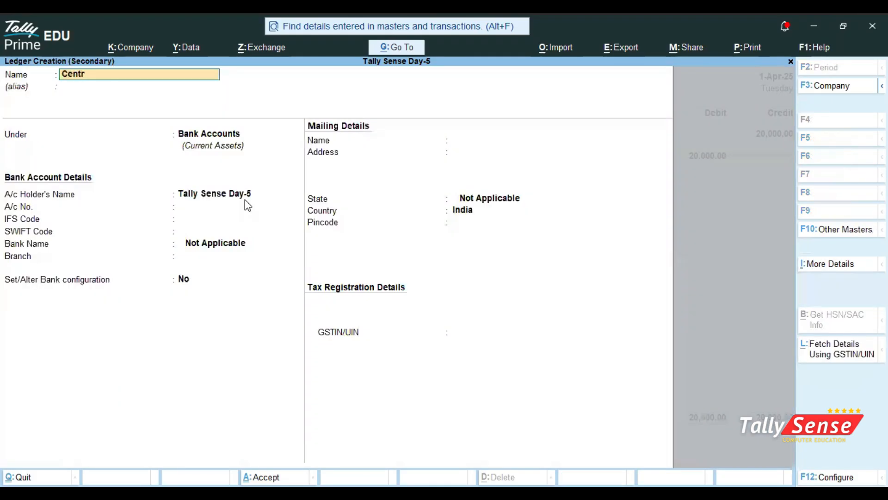
pyautogui.write('al Banm')
pyautogui.press('BackSpace')
pyautogui.write('k')
pyautogui.press('Return')
pyautogui.press('Return')
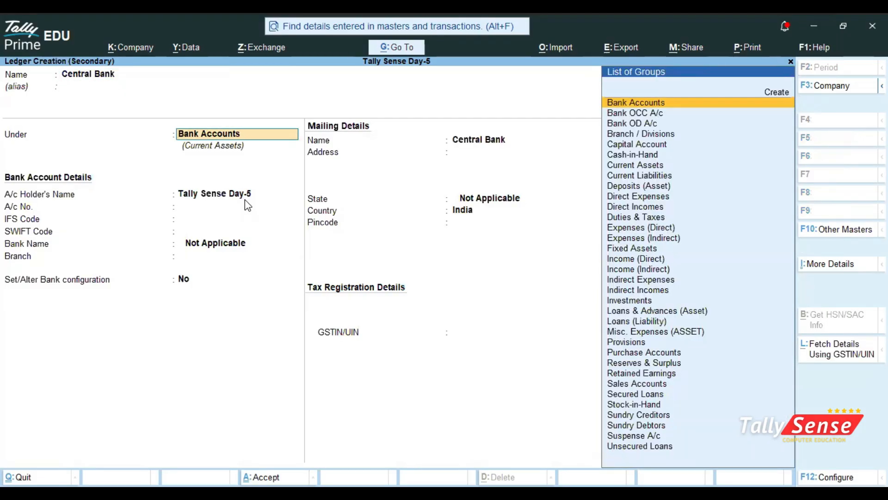
pyautogui.click(260, 477)
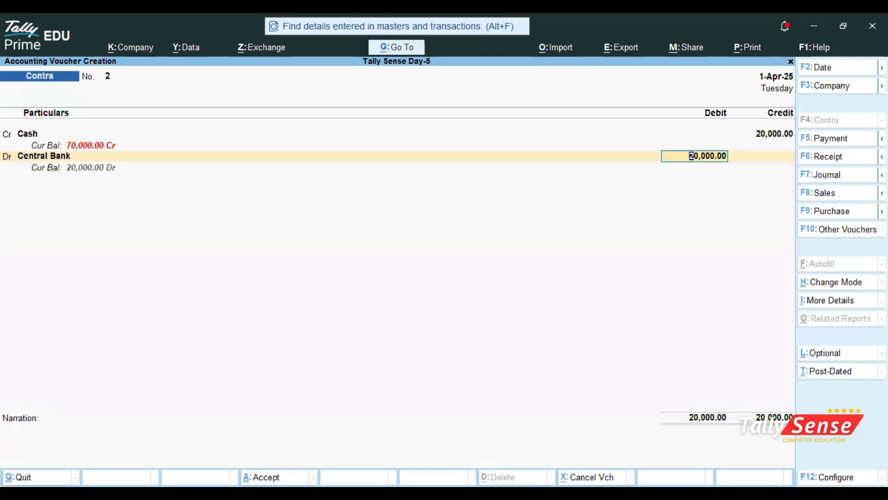
pyautogui.click(260, 477)
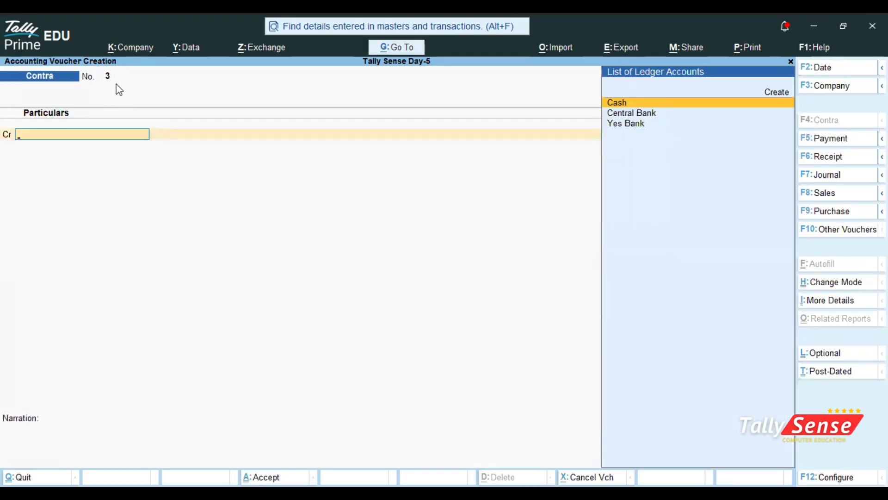
# Look over the Company options, the Payment voucher and the Notepad notes, and return to an empty Contra voucher.
pyautogui.press('Escape')
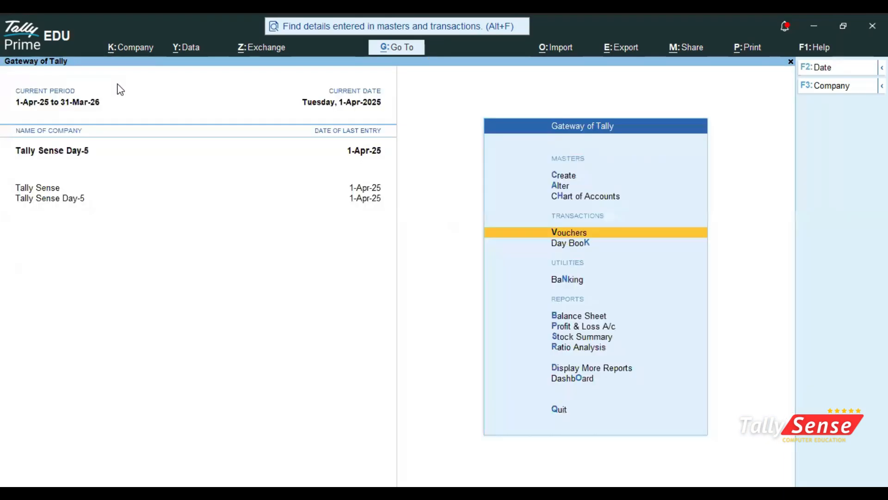
pyautogui.click(135, 50)
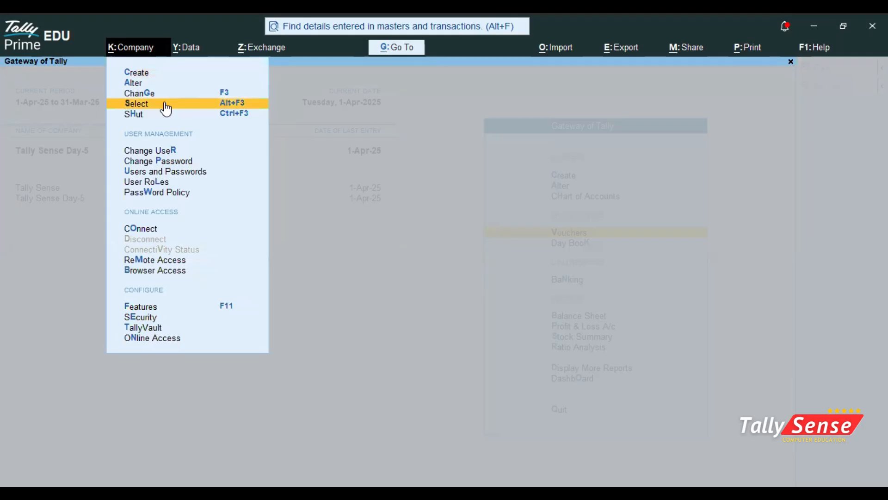
pyautogui.press('Escape')
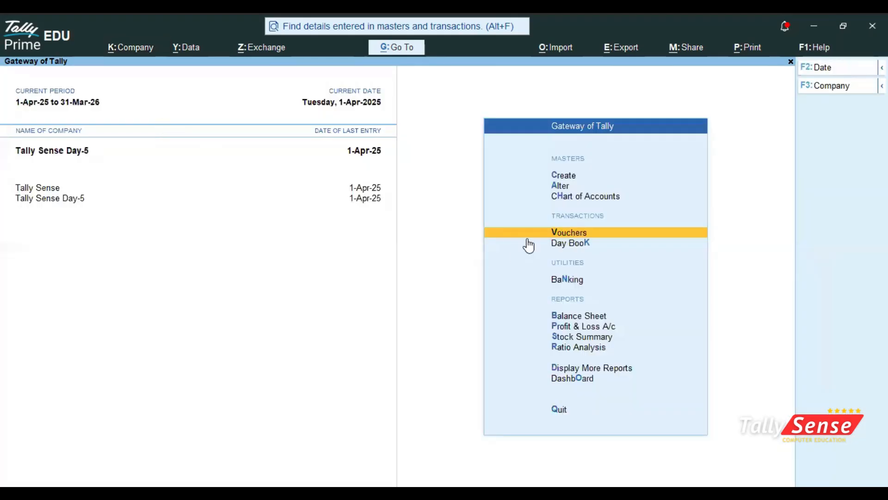
pyautogui.click(556, 236)
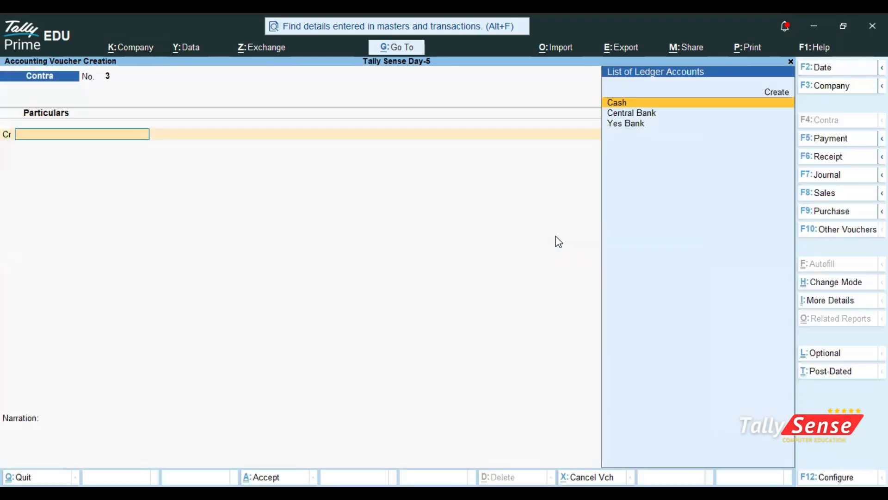
pyautogui.click(817, 141)
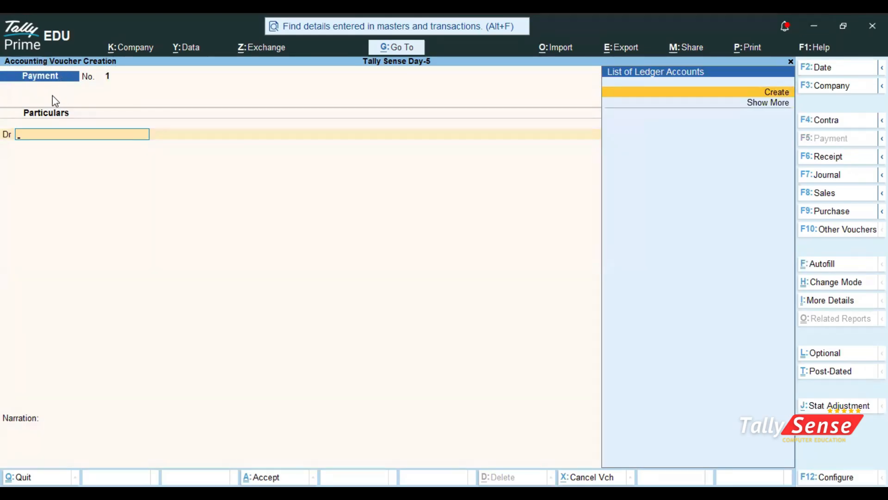
pyautogui.click(825, 123)
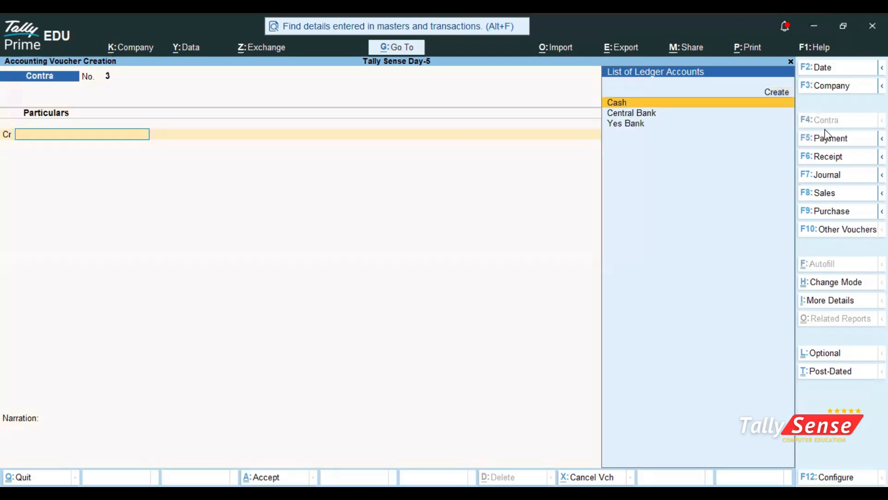
pyautogui.press('alt')
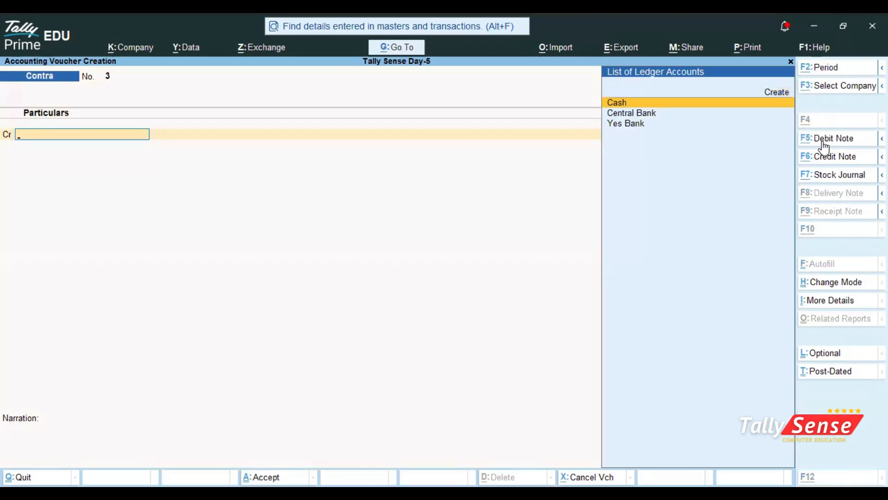
pyautogui.hotkey('alt', 'Tab')
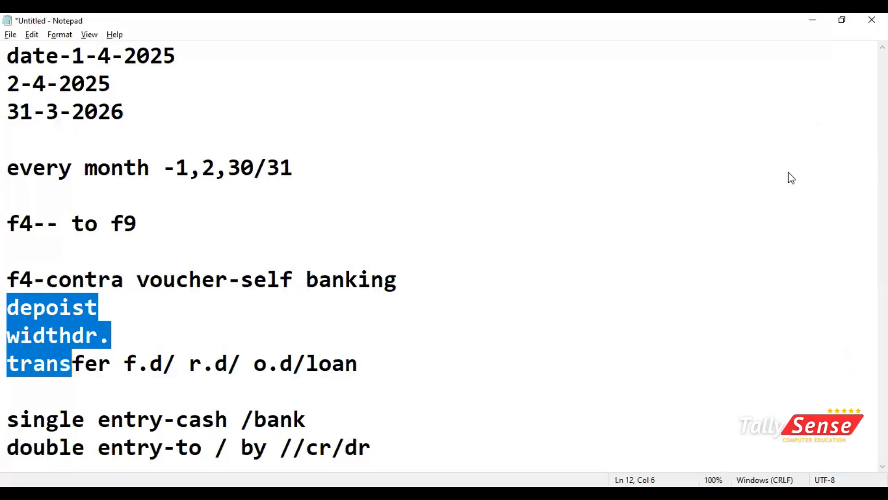
pyautogui.hotkey('alt', 'Tab')
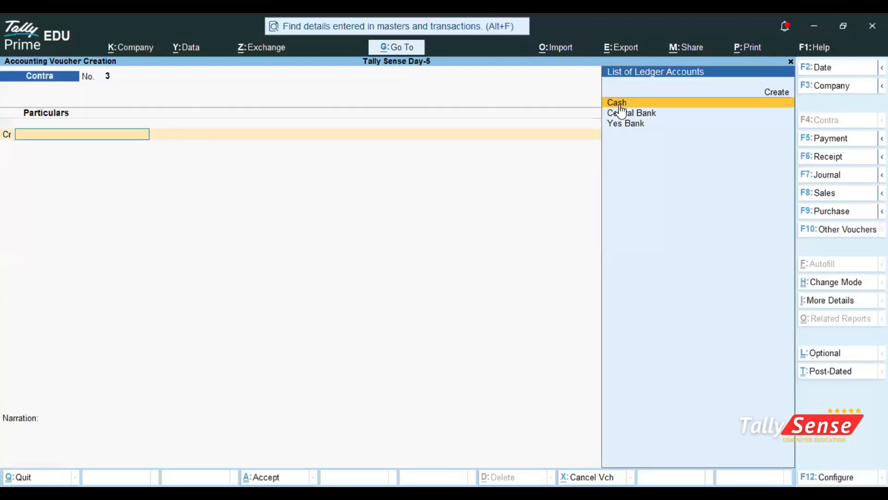
# Credit the Cash ledger with 25,000 in the Contra voucher and choose Central Bank as the debit ledger.
pyautogui.press('Return')
pyautogui.write('2')
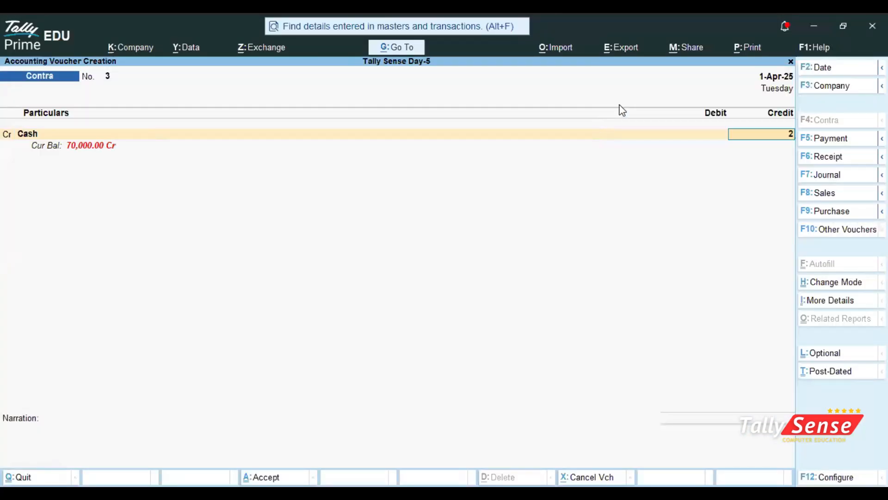
pyautogui.write('5000')
pyautogui.press('Return')
pyautogui.press('Return')
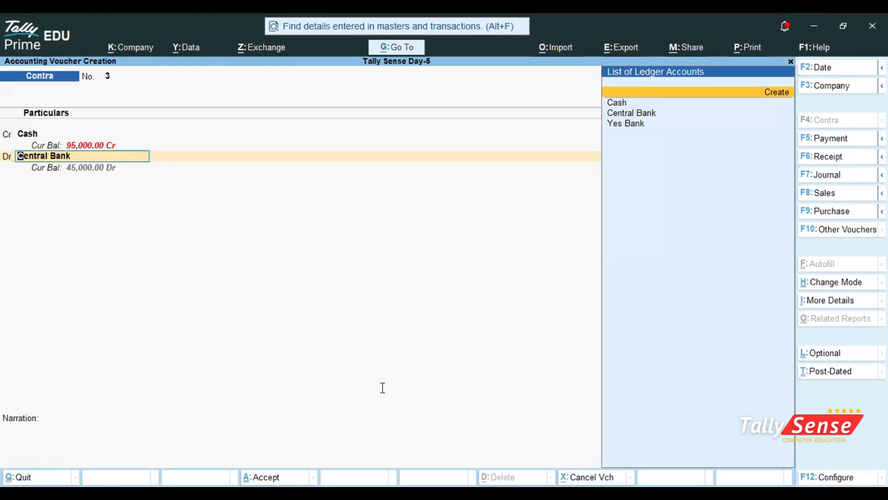
# Switch to the Notepad notes and add the line "alt+c-create a new ledger" a few lines below the double entry note.
pyautogui.hotkey('alt', 'Tab')
pyautogui.click(377, 429)
pyautogui.click(378, 439)
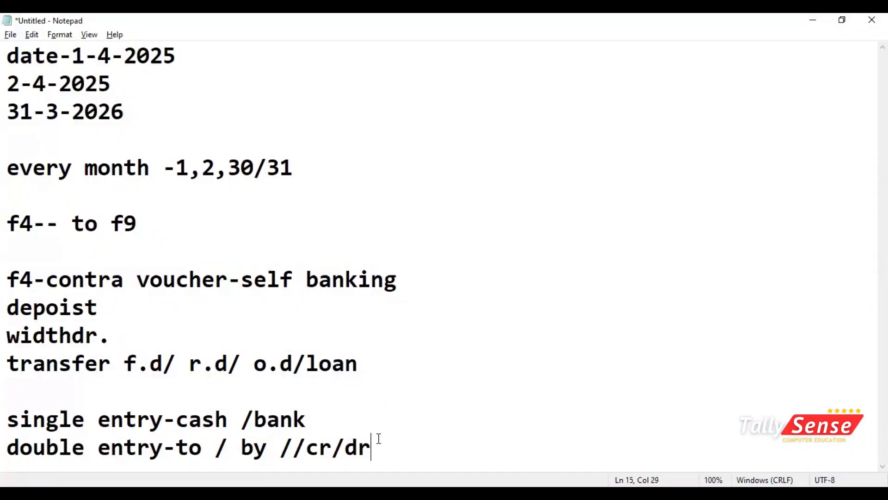
pyautogui.press('Return')
pyautogui.press('Return')
pyautogui.press('Return')
pyautogui.press('Return')
pyautogui.press('Return')
pyautogui.press('BackSpace')
pyautogui.press('BackSpace')
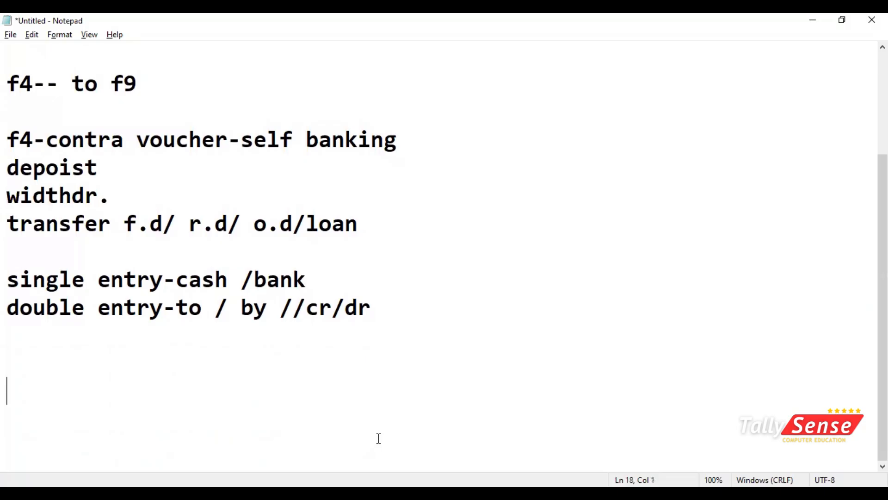
pyautogui.write('alt+')
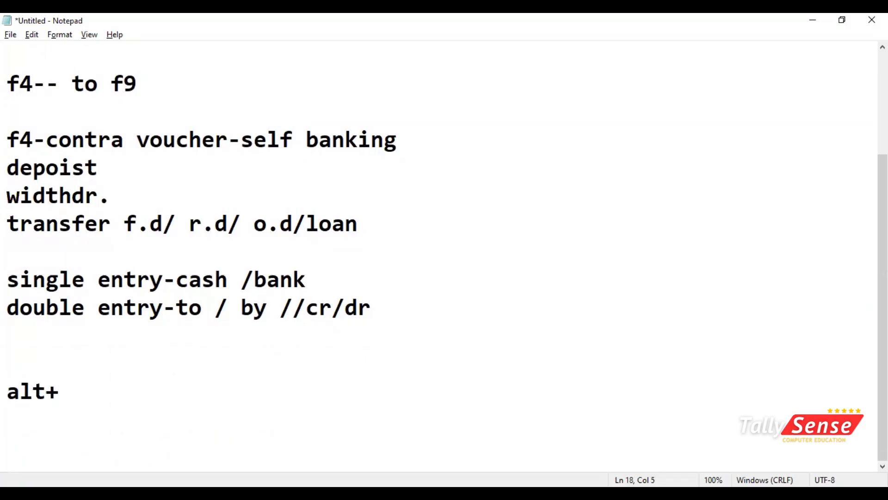
pyautogui.write('c-cra')
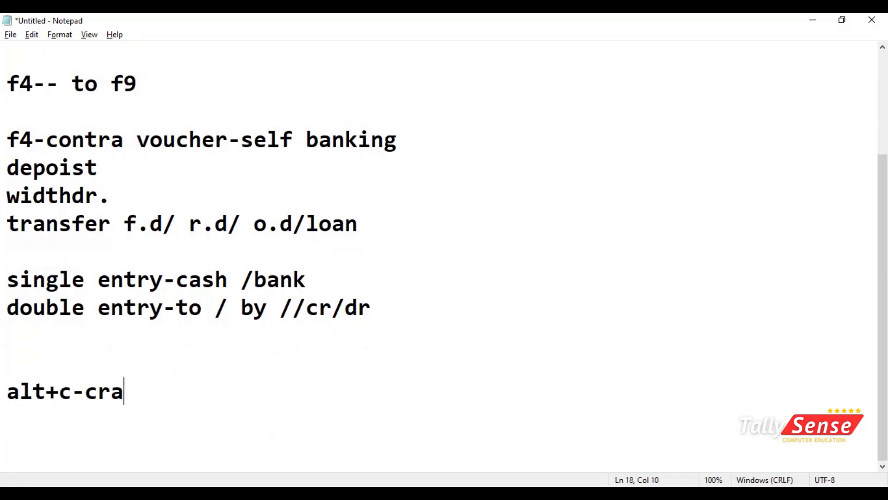
pyautogui.press('BackSpace')
pyautogui.write('eate')
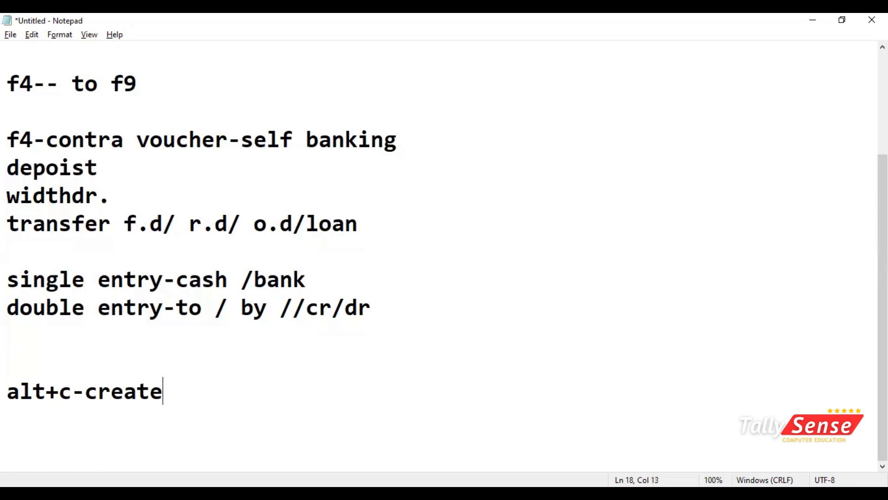
pyautogui.write(' a nwe')
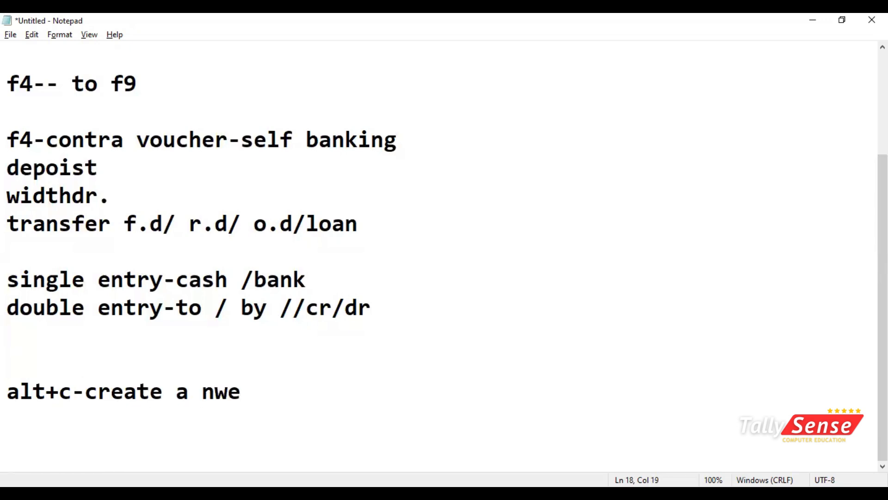
pyautogui.press('BackSpace')
pyautogui.press('BackSpace')
pyautogui.write('w')
pyautogui.press('BackSpace')
pyautogui.write('ew ')
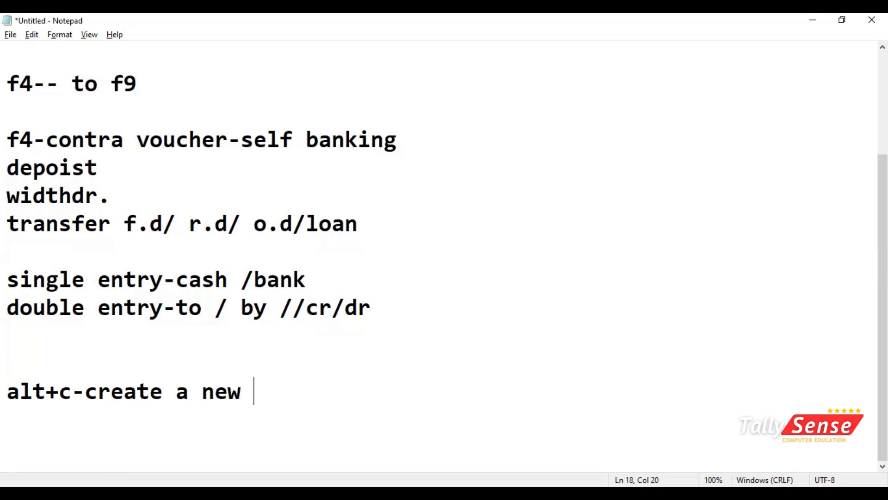
pyautogui.write('ledger')
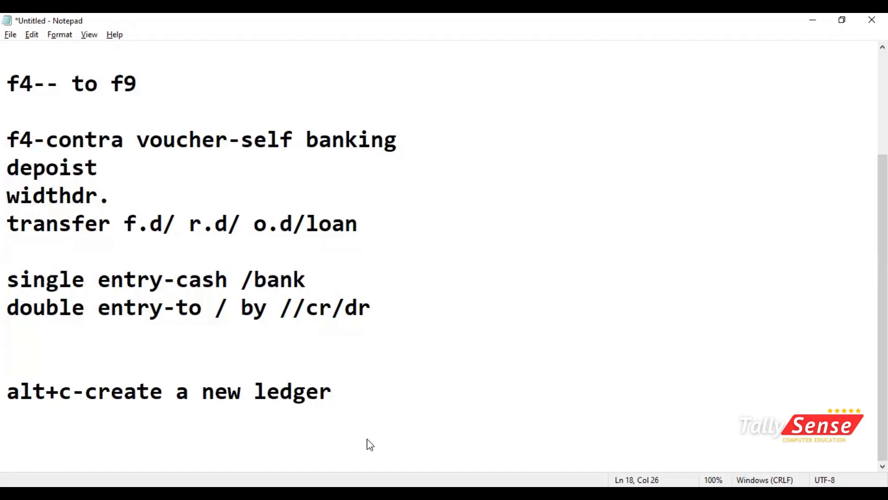
# Back in TallyPrime, create a "Bandhan Bank" ledger under Bank Accounts from the voucher's debit line, and save the 25,000 contra voucher debiting it.
pyautogui.hotkey('alt', 'Tab')
pyautogui.hotkey('alt', 'c')
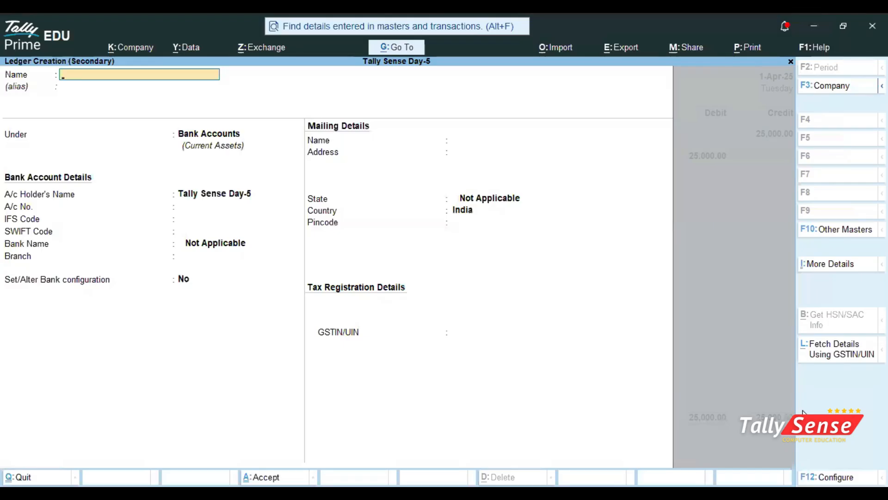
pyautogui.write('Bandhan Banj')
pyautogui.press('BackSpace')
pyautogui.write('k')
pyautogui.press('Return')
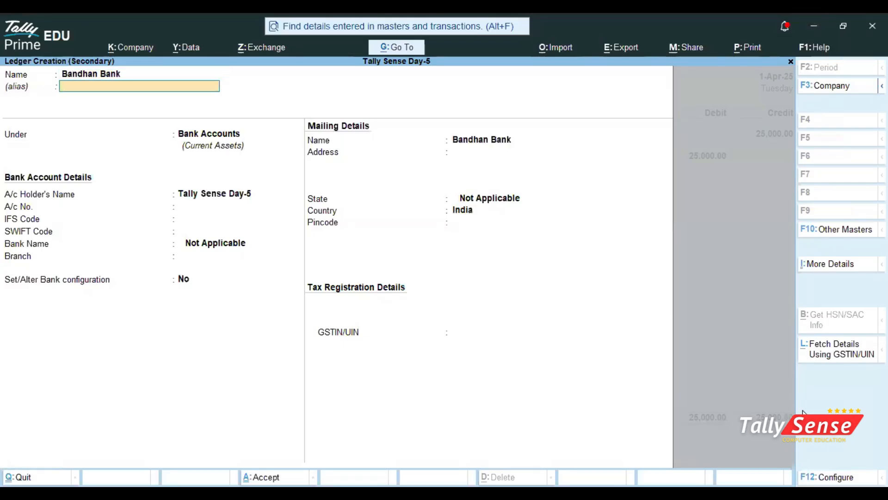
pyautogui.press('Return')
pyautogui.press('Return')
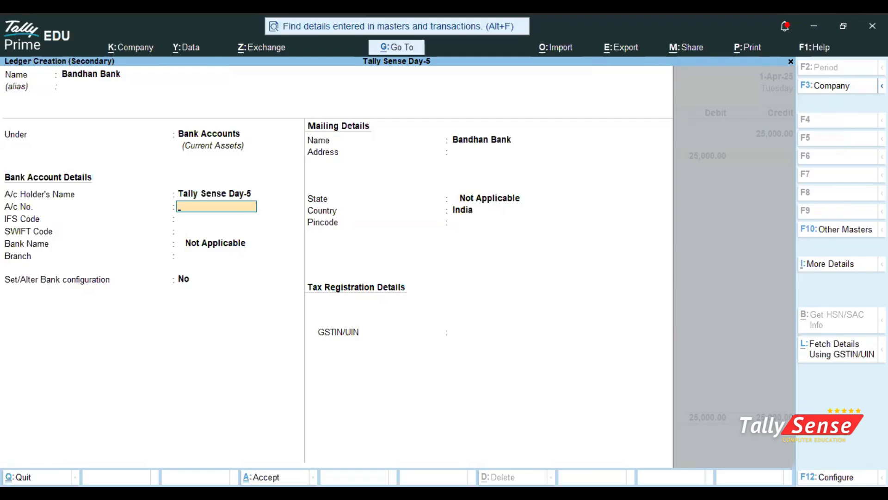
pyautogui.hotkey('ctrl', 'a')
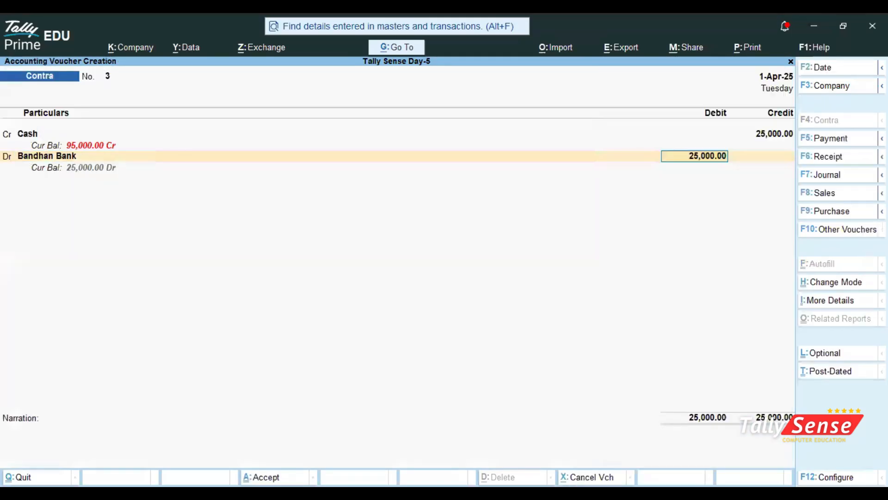
pyautogui.hotkey('ctrl', 'a')
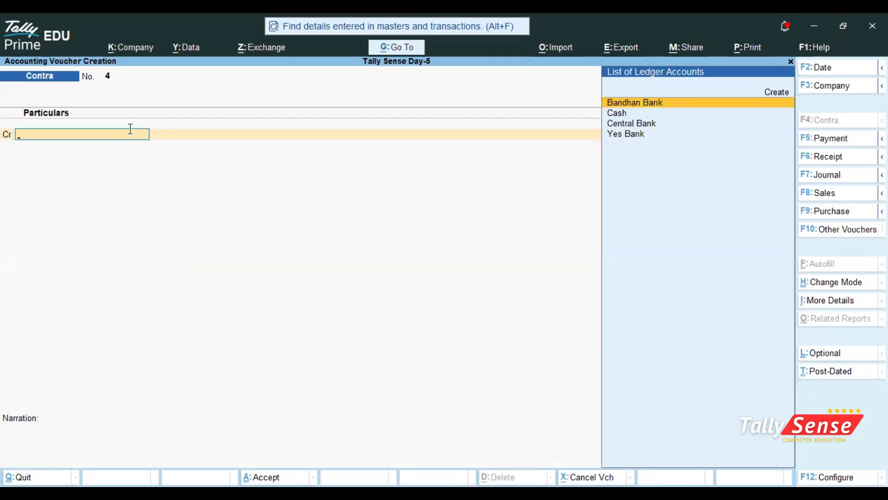
# Add the lines "page up" and "page down" below the new ledger note in Notepad.
pyautogui.press('ctrl')
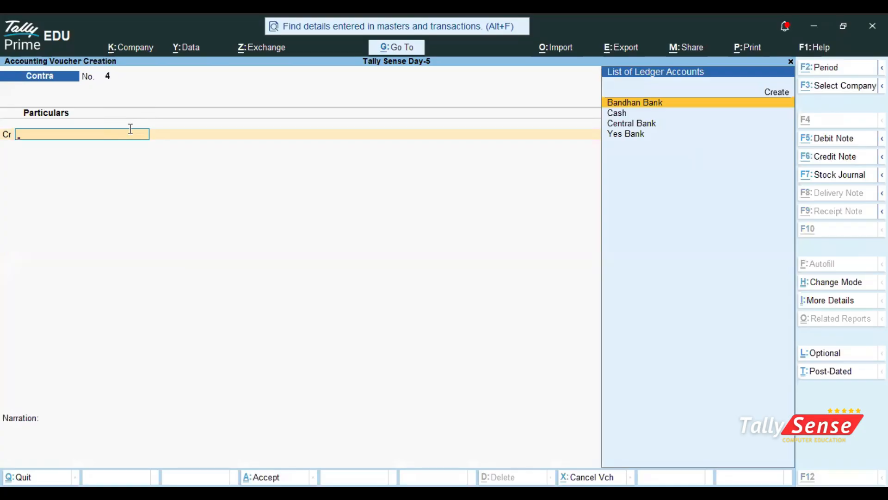
pyautogui.hotkey('alt', 'Tab')
pyautogui.press('BackSpace')
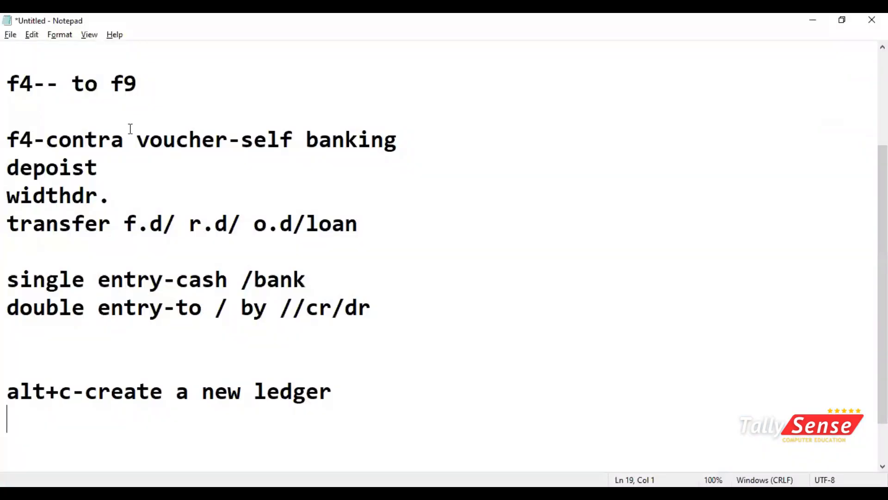
pyautogui.write('paeg')
pyautogui.press('BackSpace')
pyautogui.press('BackSpace')
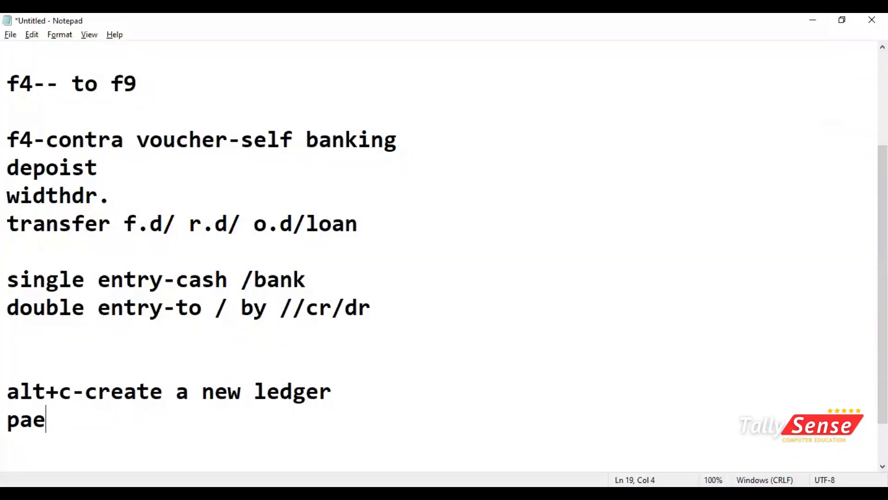
pyautogui.write('ge up')
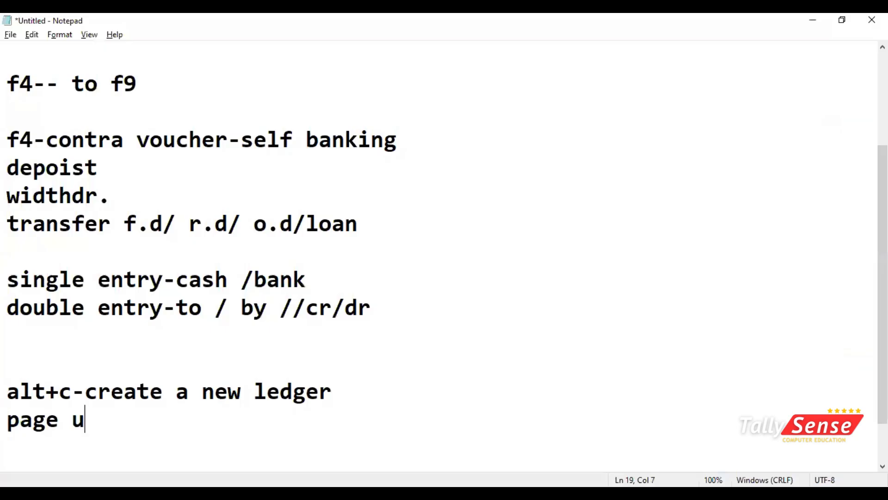
pyautogui.press('Return')
pyautogui.write('page')
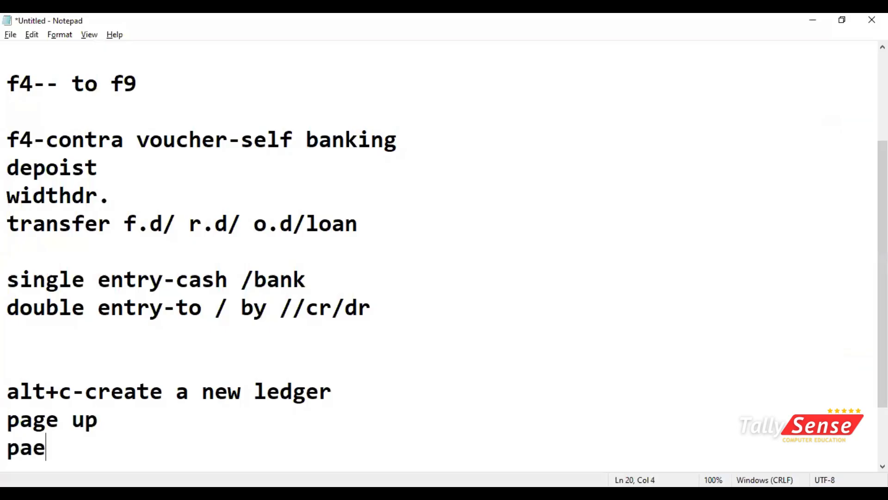
pyautogui.press('BackSpace')
pyautogui.write('ge down')
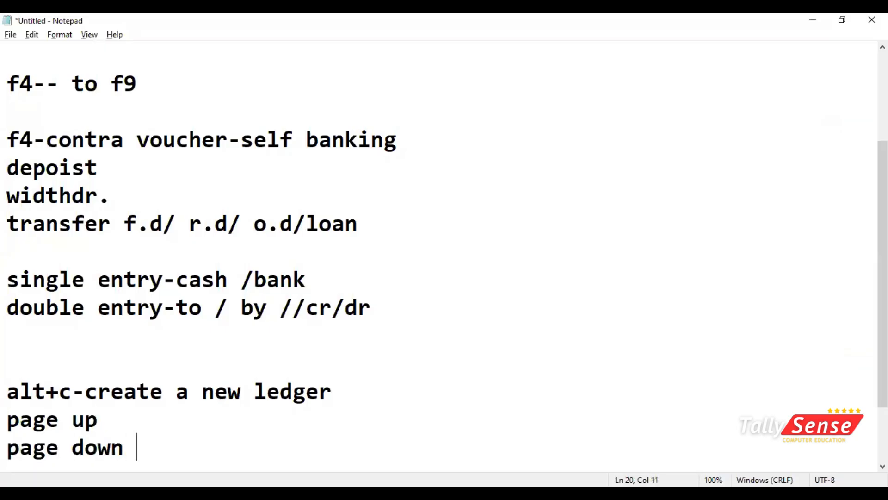
pyautogui.scroll(-1, 138, 127)
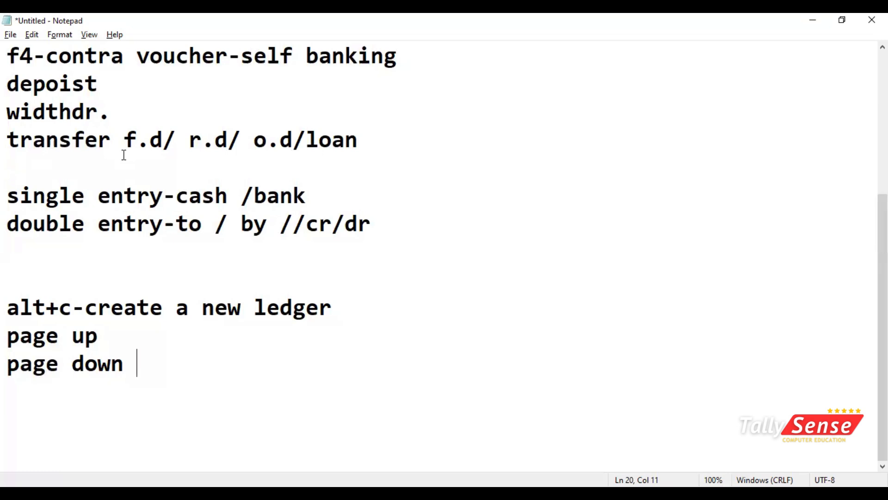
# In TallyPrime, page back through the saved contra vouchers to No. 1 and return to the empty Contra voucher.
pyautogui.hotkey('alt', 'Tab')
pyautogui.press('pageup')
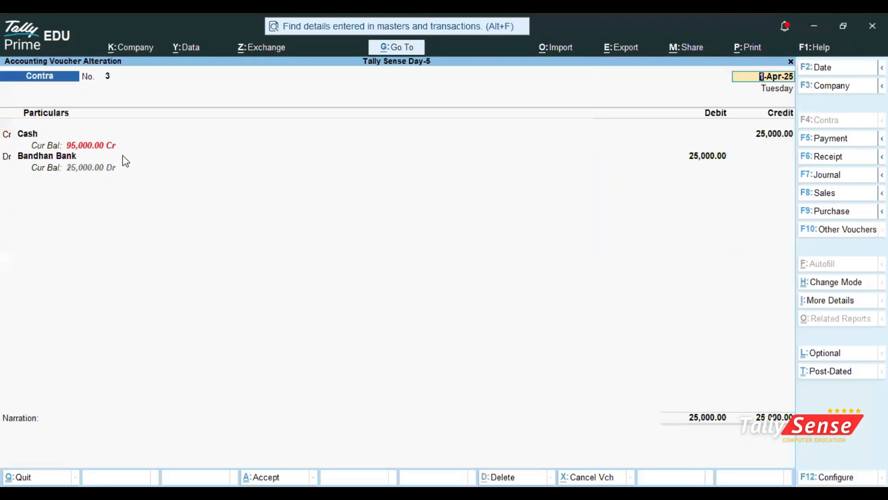
pyautogui.press('pageup')
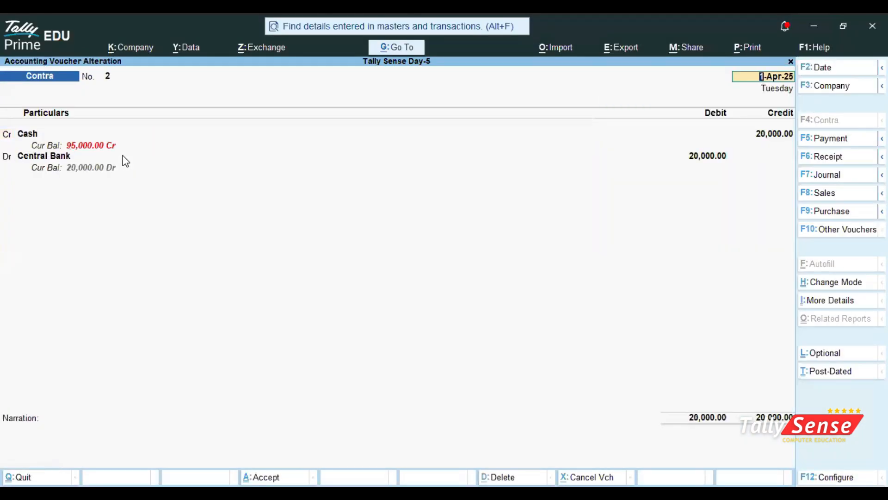
pyautogui.press('pageup')
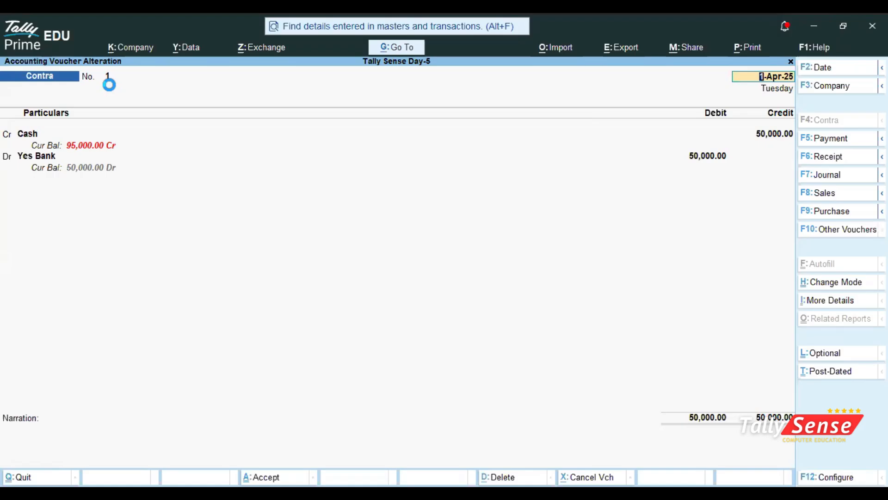
pyautogui.press('pagedown')
pyautogui.press('pagedown')
pyautogui.press('pagedown')
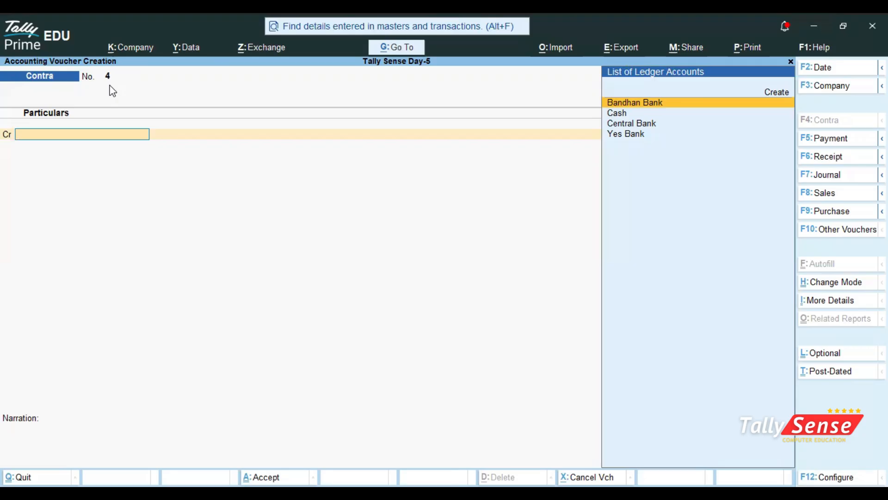
# Look over the empty Payment and Receipt vouchers and the saved Bandhan Bank contra voucher, and return to an empty Contra voucher.
pyautogui.click(813, 138)
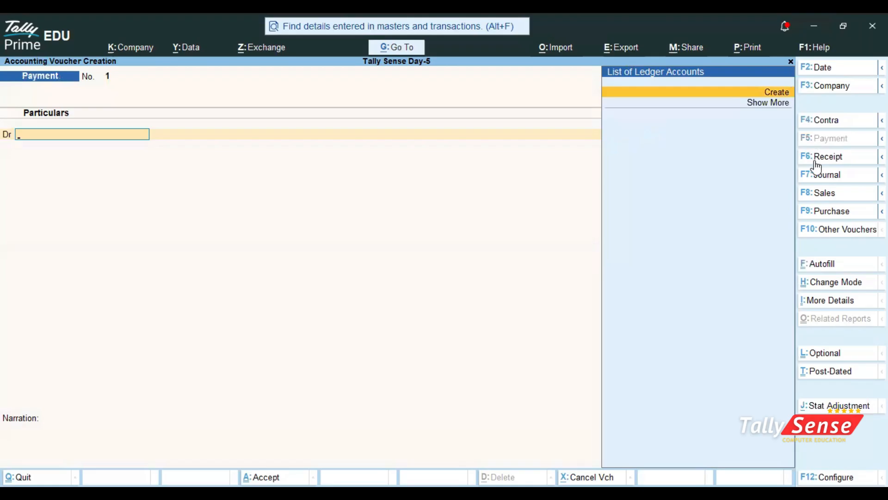
pyautogui.click(815, 160)
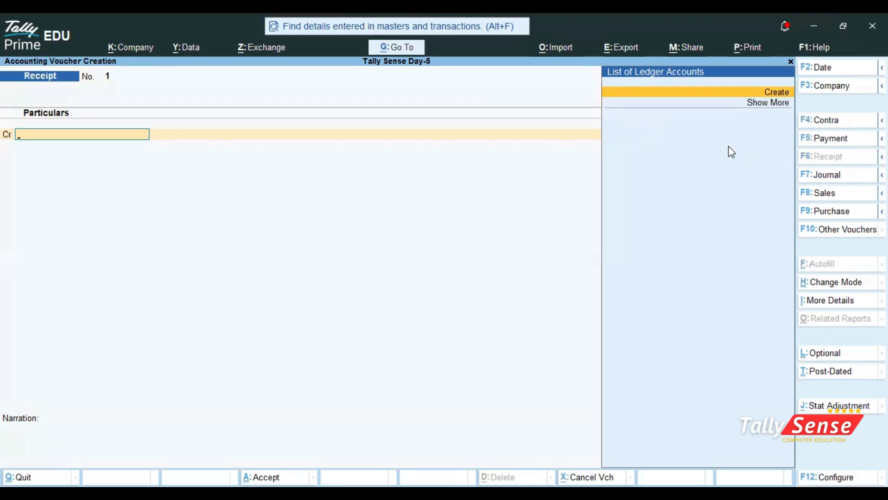
pyautogui.press('pageup')
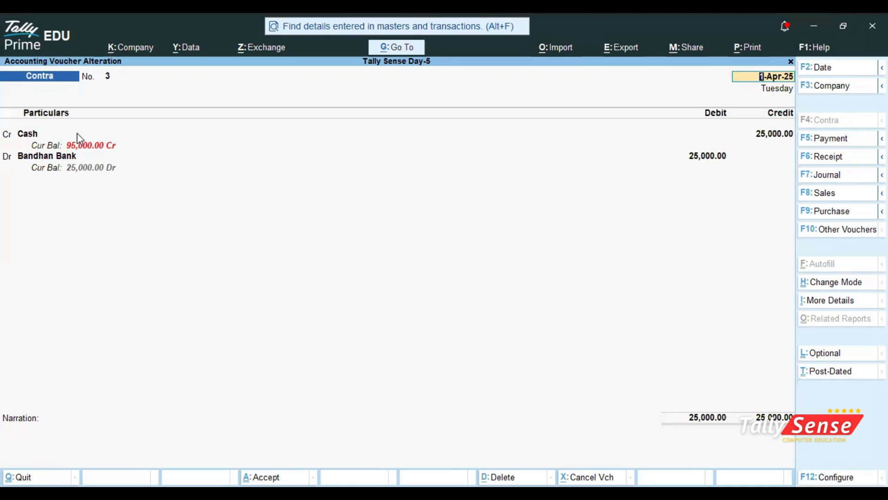
pyautogui.hotkey('ctrl', 'a')
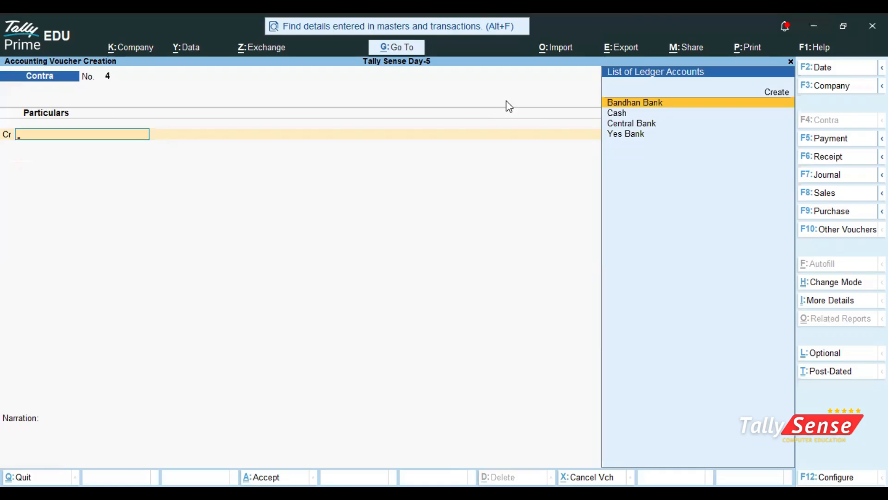
pyautogui.hotkey('alt', 'Tab')
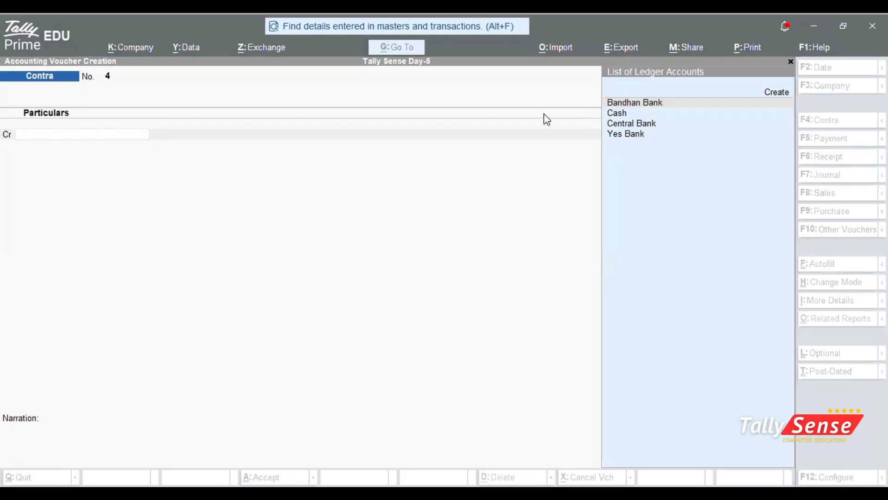
pyautogui.click(390, 181)
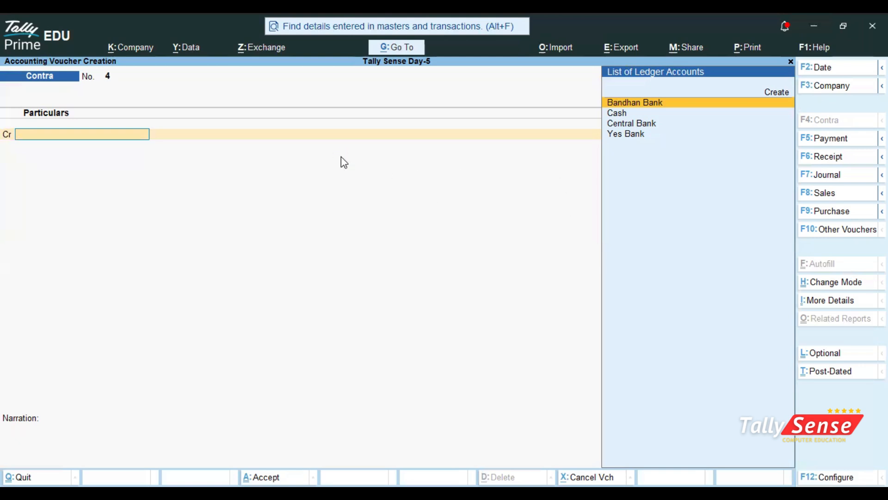
pyautogui.press('pageup')
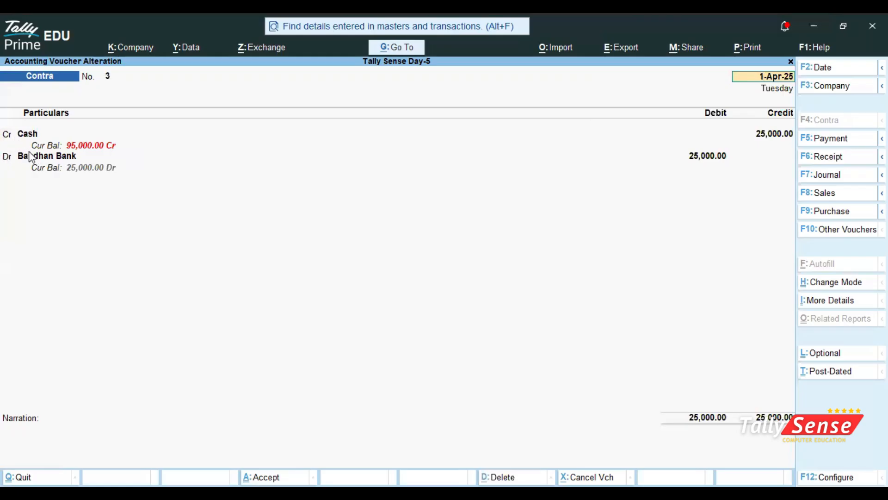
pyautogui.press('pagedown')
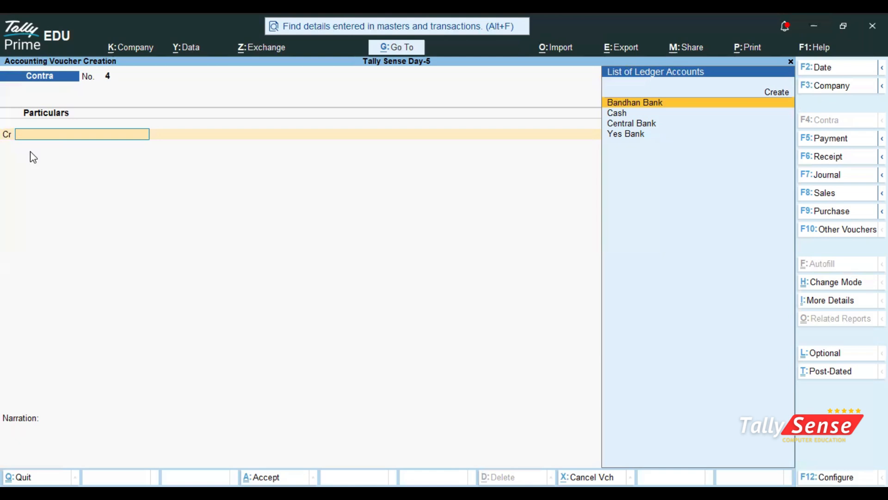
# Credit Bandhan Bank with 5,000 in contra voucher No. 4 and accept its bank allocation as a Cheque dated 1-Apr-25.
pyautogui.click(638, 105)
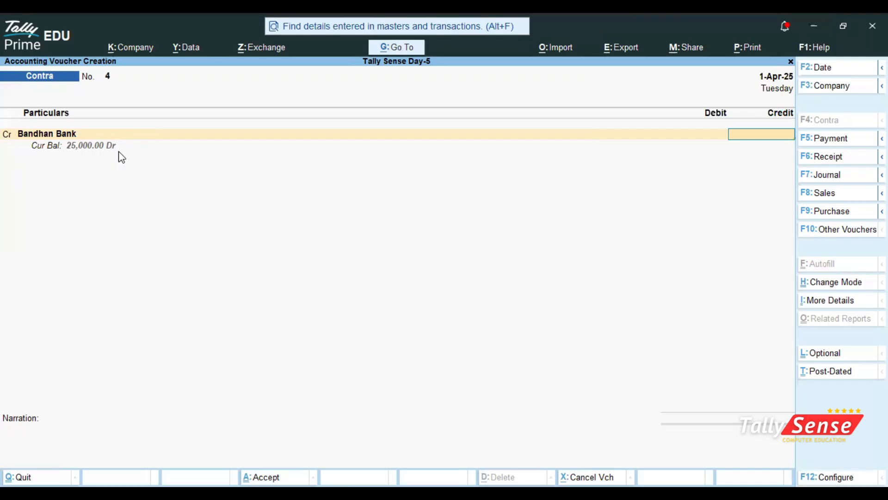
pyautogui.write('5000')
pyautogui.press('Return')
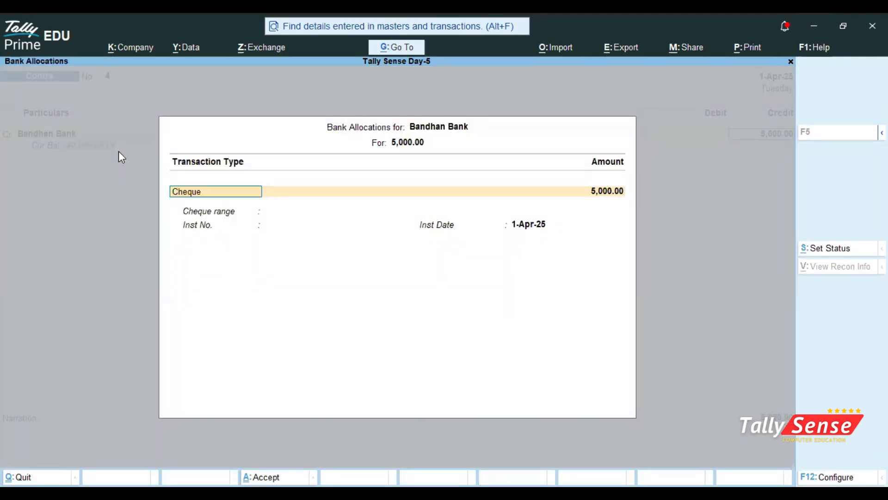
pyautogui.press('Return')
pyautogui.press('Return')
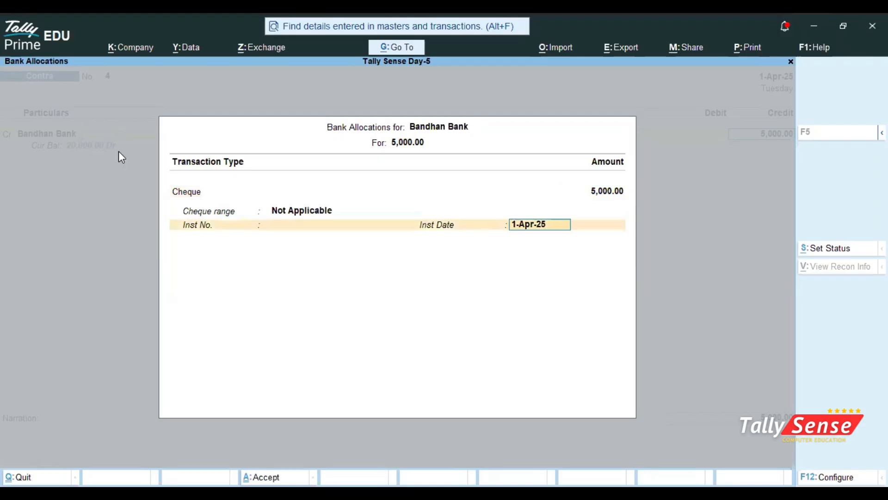
pyautogui.press('Return')
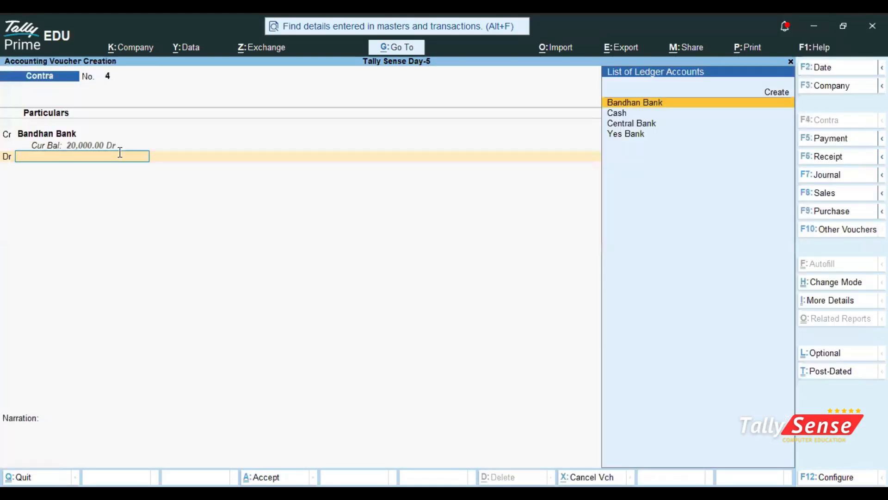
# Debit Cash with the 5,000 withdrawn from Bandhan Bank and save the contra voucher.
pyautogui.press('Down')
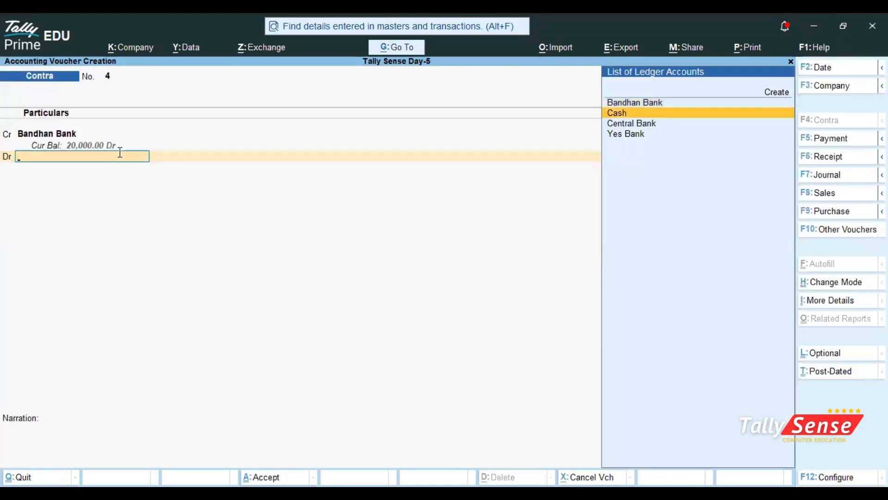
pyautogui.press('Return')
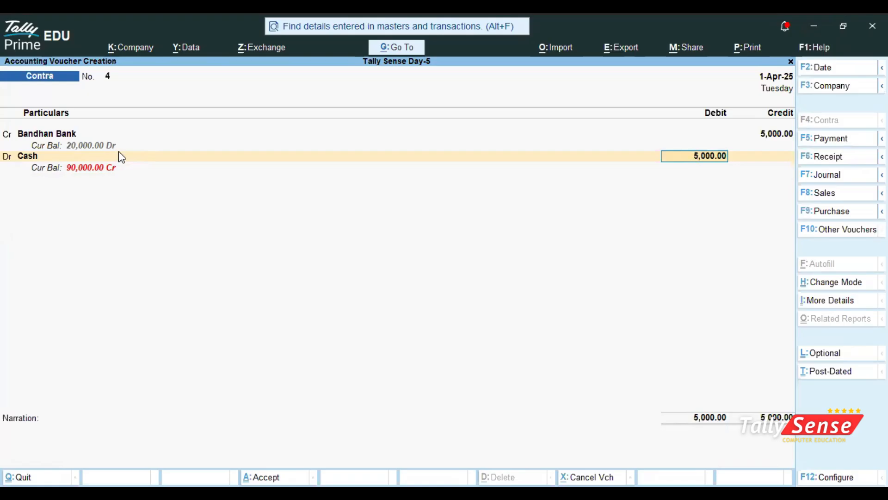
pyautogui.hotkey('ctrl', 'a')
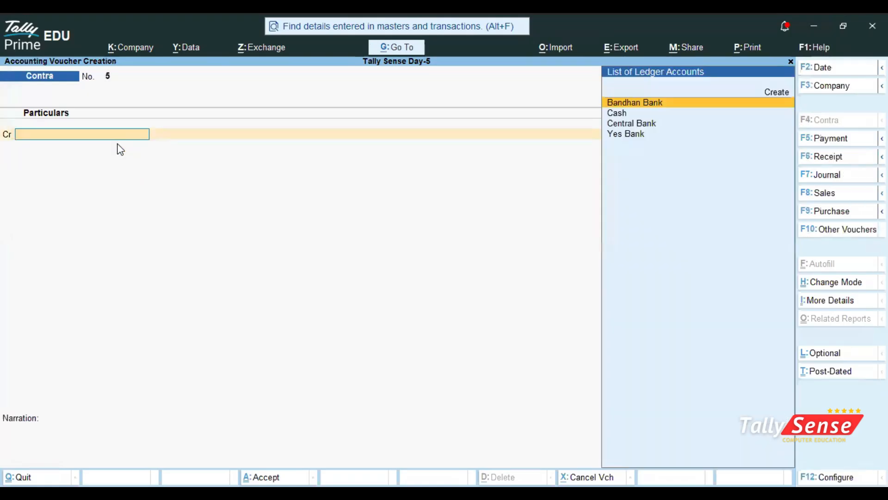
# Credit Central Bank with 2,000 in contra voucher No. 5 and accept its default bank allocation.
pyautogui.press('Down')
pyautogui.press('Down')
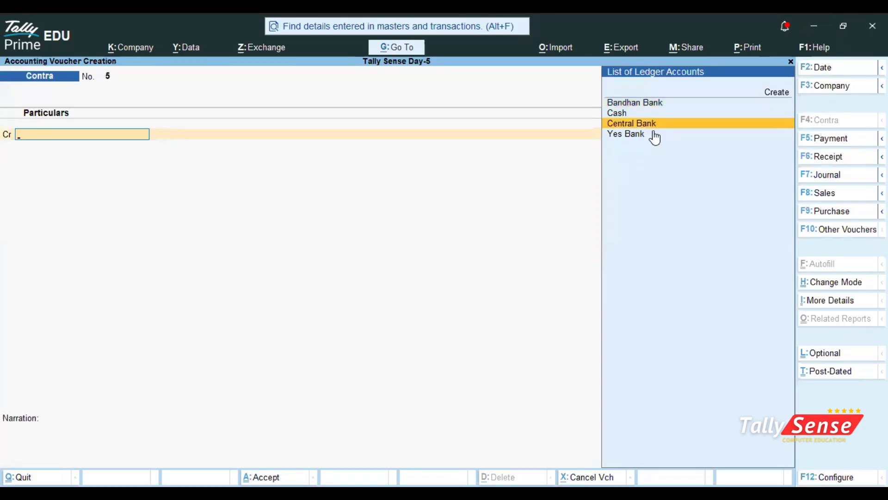
pyautogui.click(643, 122)
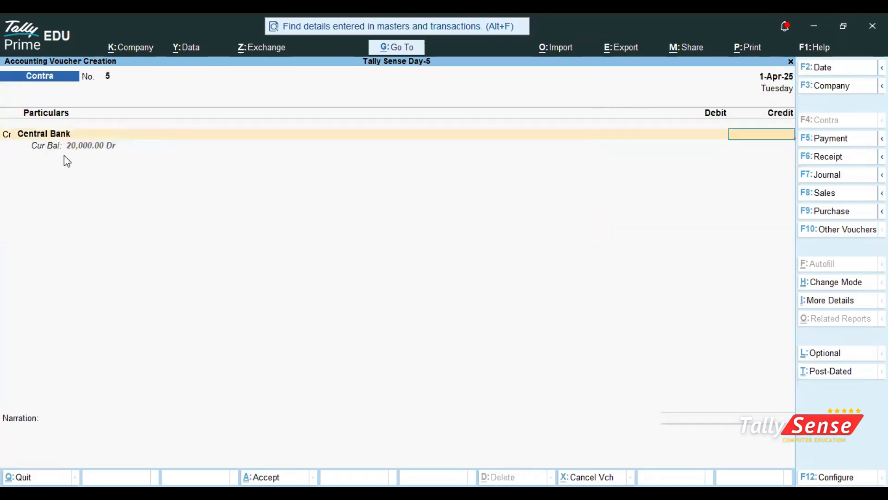
pyautogui.write('2')
pyautogui.write('000')
pyautogui.press('Return')
pyautogui.press('Return')
pyautogui.press('Return')
pyautogui.press('Return')
pyautogui.press('Return')
pyautogui.press('Return')
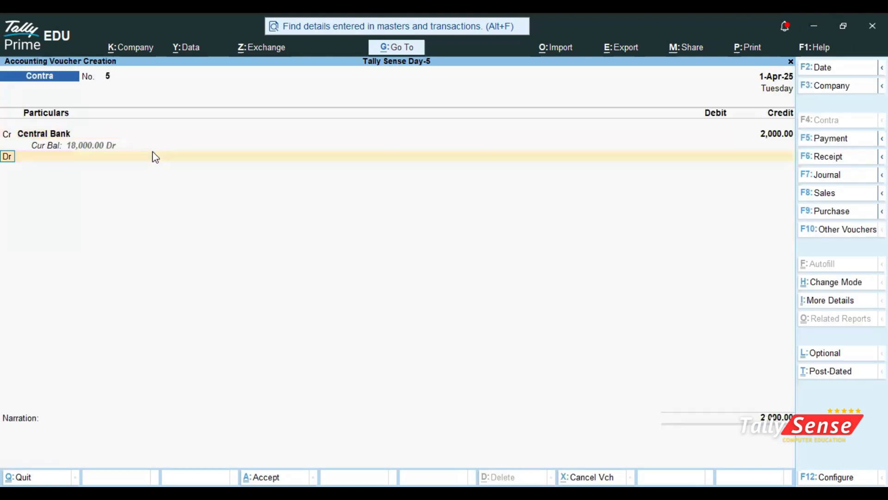
# Debit Cash with the 2,000 withdrawn from Central Bank and save the contra voucher.
pyautogui.press('Return')
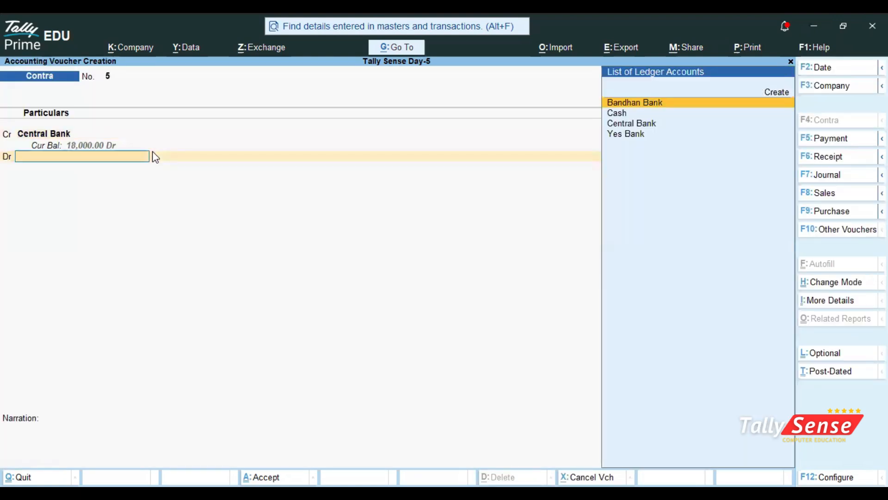
pyautogui.press('Down')
pyautogui.press('Return')
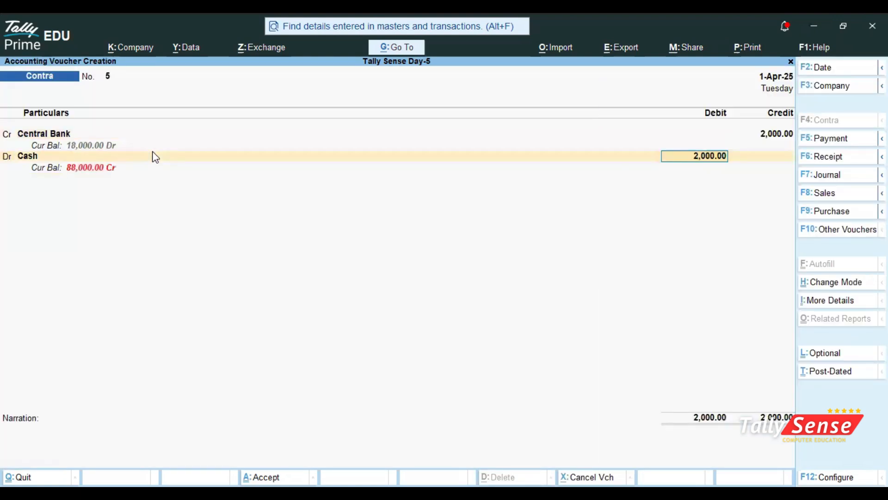
pyautogui.hotkey('ctrl', 'a')
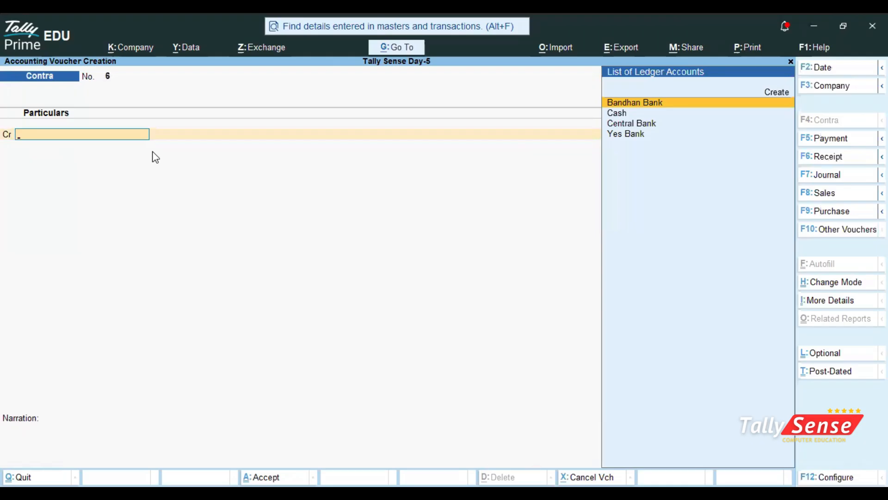
# Page back and forth through the saved contra vouchers as far as No. 2 and return to the empty Contra voucher.
pyautogui.press('pageup')
pyautogui.press('pageup')
pyautogui.press('pagedown')
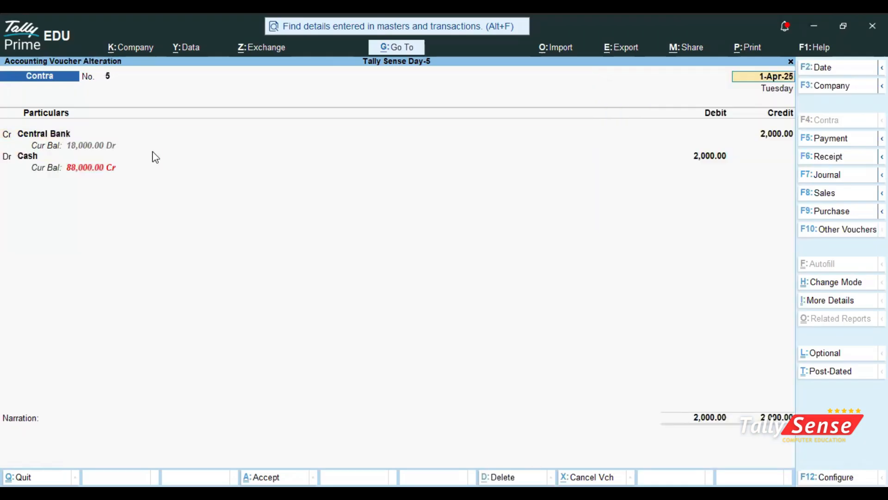
pyautogui.press('pagedown')
pyautogui.press('pageup')
pyautogui.press('pageup')
pyautogui.press('pageup')
pyautogui.press('pageup')
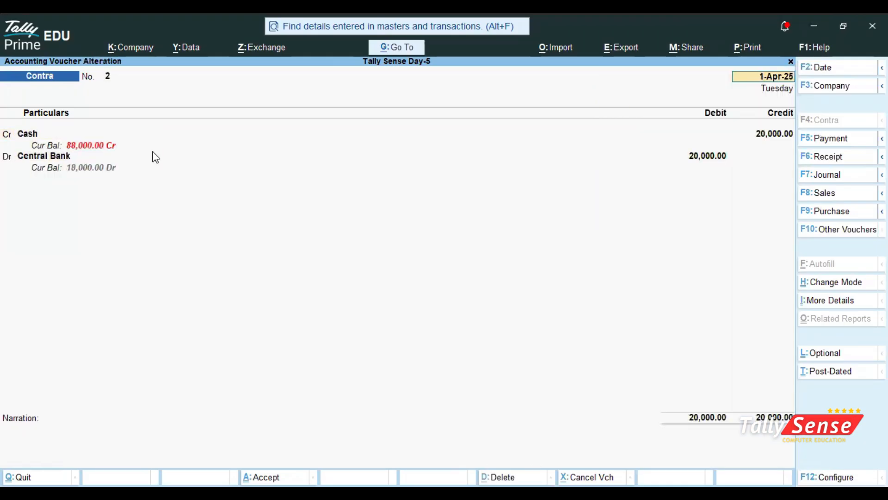
pyautogui.press('pagedown')
pyautogui.press('pagedown')
pyautogui.press('pagedown')
pyautogui.press('pagedown')
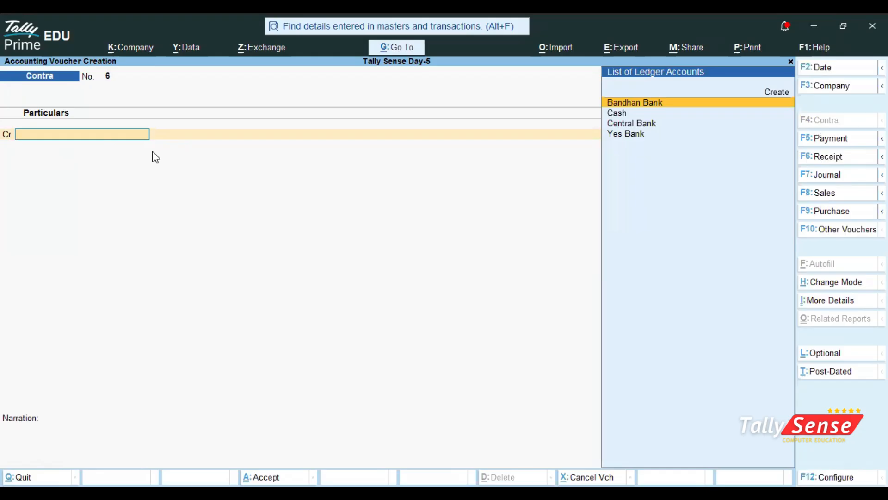
pyautogui.press('pageup')
pyautogui.press('pageup')
pyautogui.press('pagedown')
pyautogui.press('pagedown')
pyautogui.scroll(1, 649, 273)
pyautogui.scroll(-2, 649, 273)
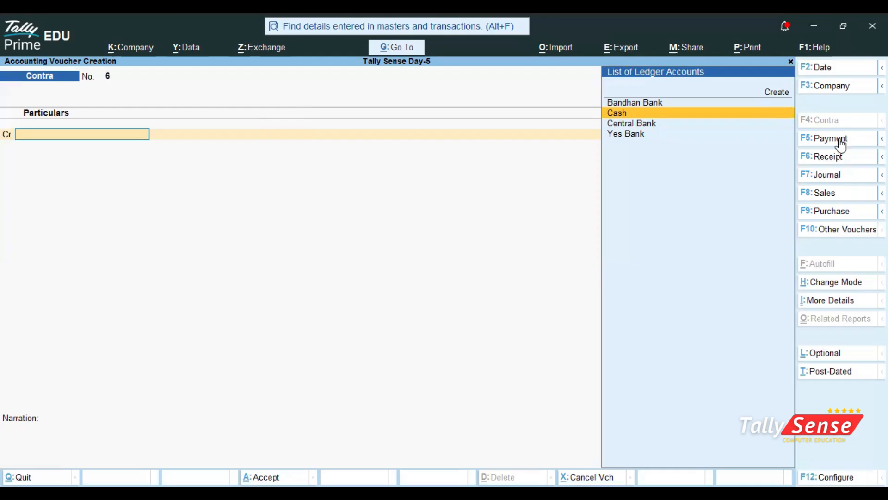
pyautogui.press('Up')
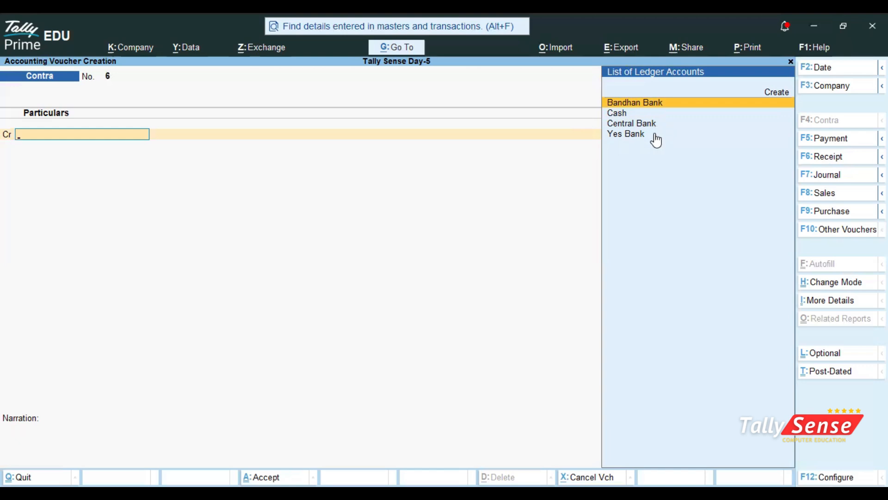
# Switch to Notepad and highlight the "page up" and "page down" notes.
pyautogui.press('alt')
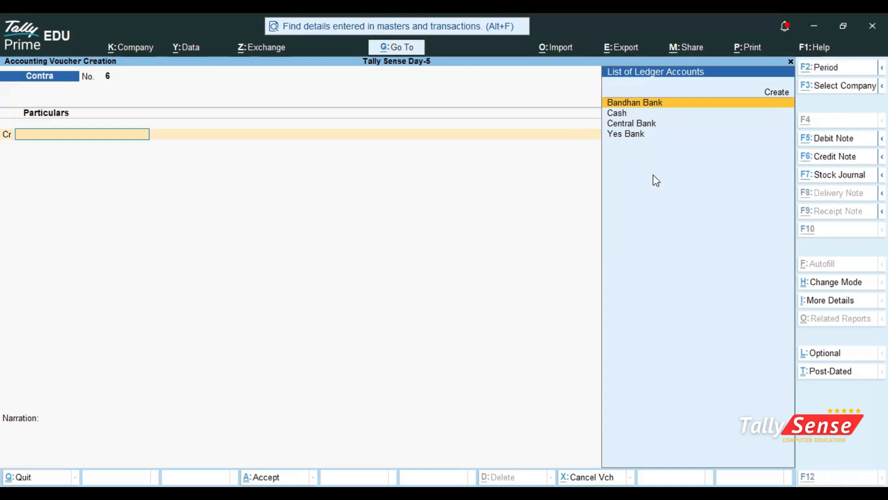
pyautogui.hotkey('alt', 'Tab')
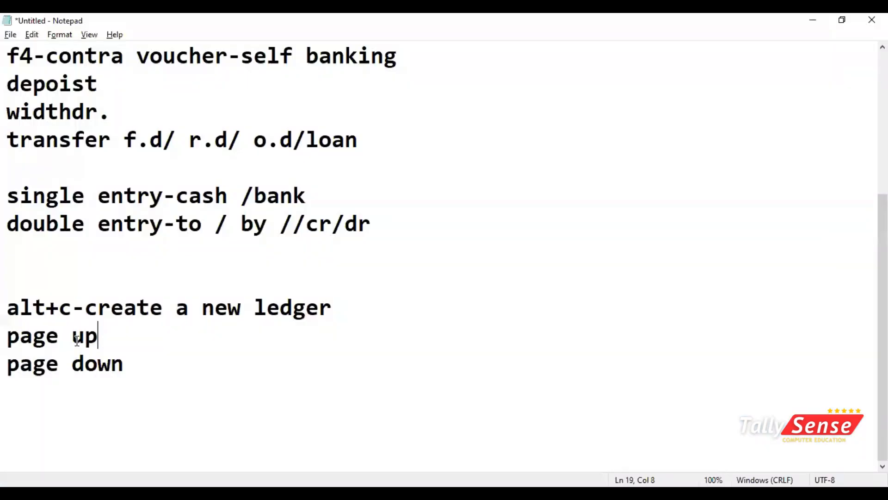
pyautogui.hotkey('shift', 'Home')
pyautogui.moveTo(137, 365); pyautogui.dragTo(7, 370)
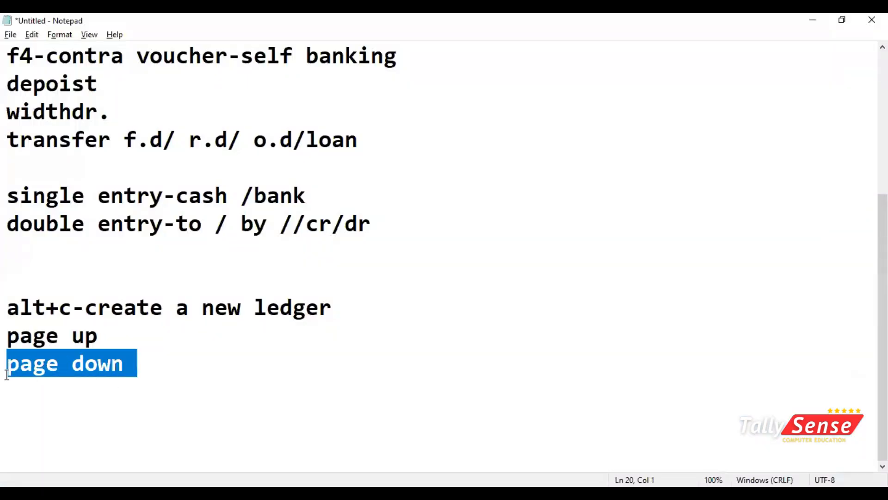
# Switch back to TallyPrime, page back through the saved contra vouchers, and return to the empty Contra voucher.
pyautogui.hotkey('alt', 'Tab')
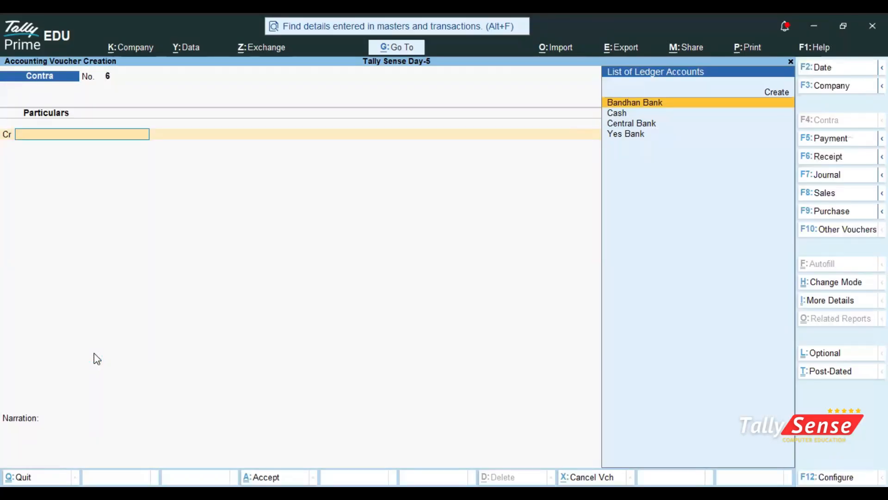
pyautogui.press('pageup')
pyautogui.press('pageup')
pyautogui.press('pageup')
pyautogui.press('pageup')
pyautogui.press('pageup')
pyautogui.press('pageup')
pyautogui.press('pageup')
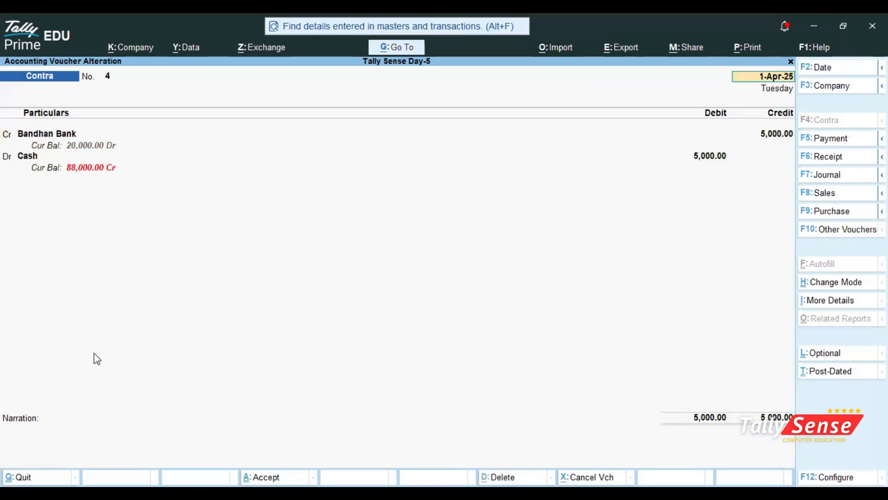
pyautogui.press('Escape')
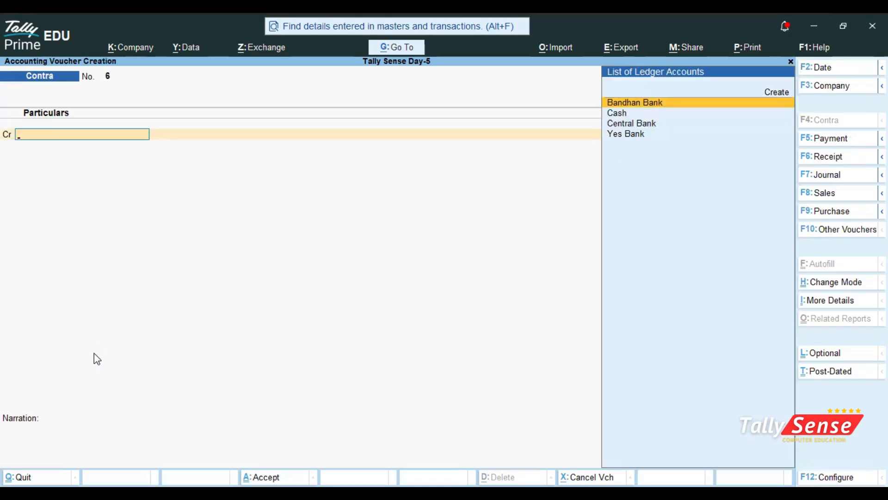